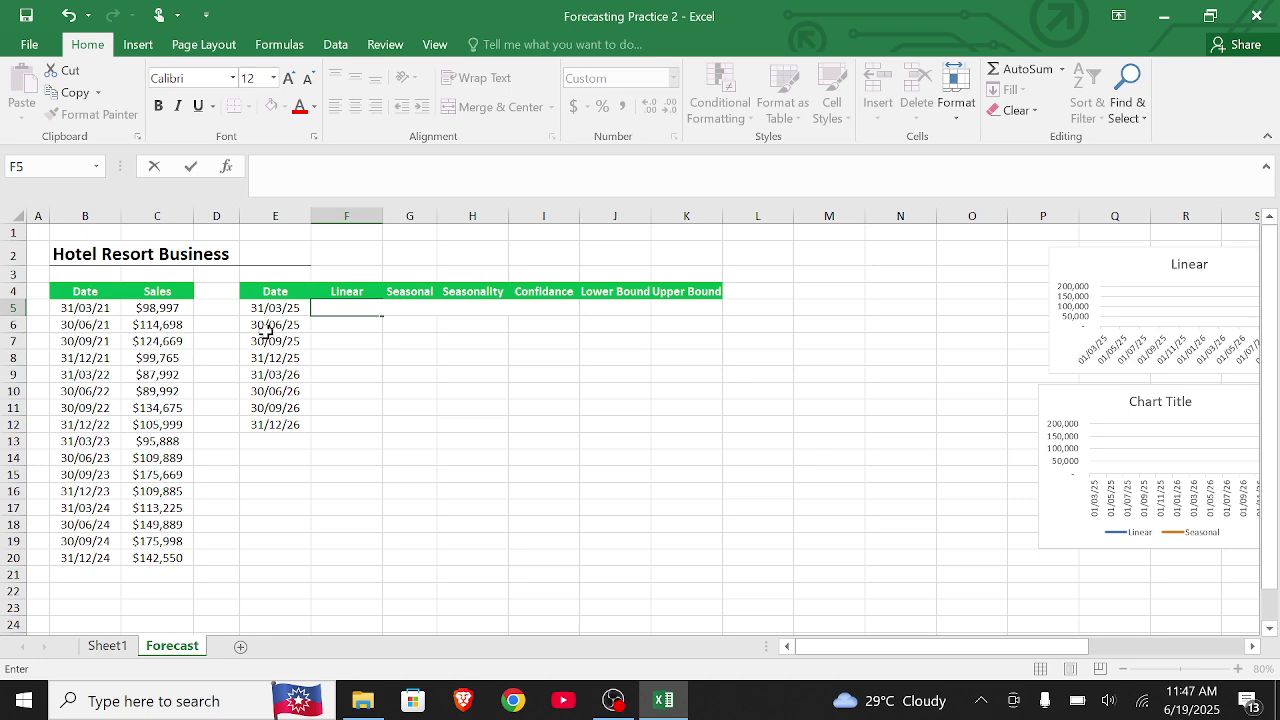
Start a FORECAST.LINEAR formula in F5 of the Linear column with date cell E5 as the x argument.
type("=")
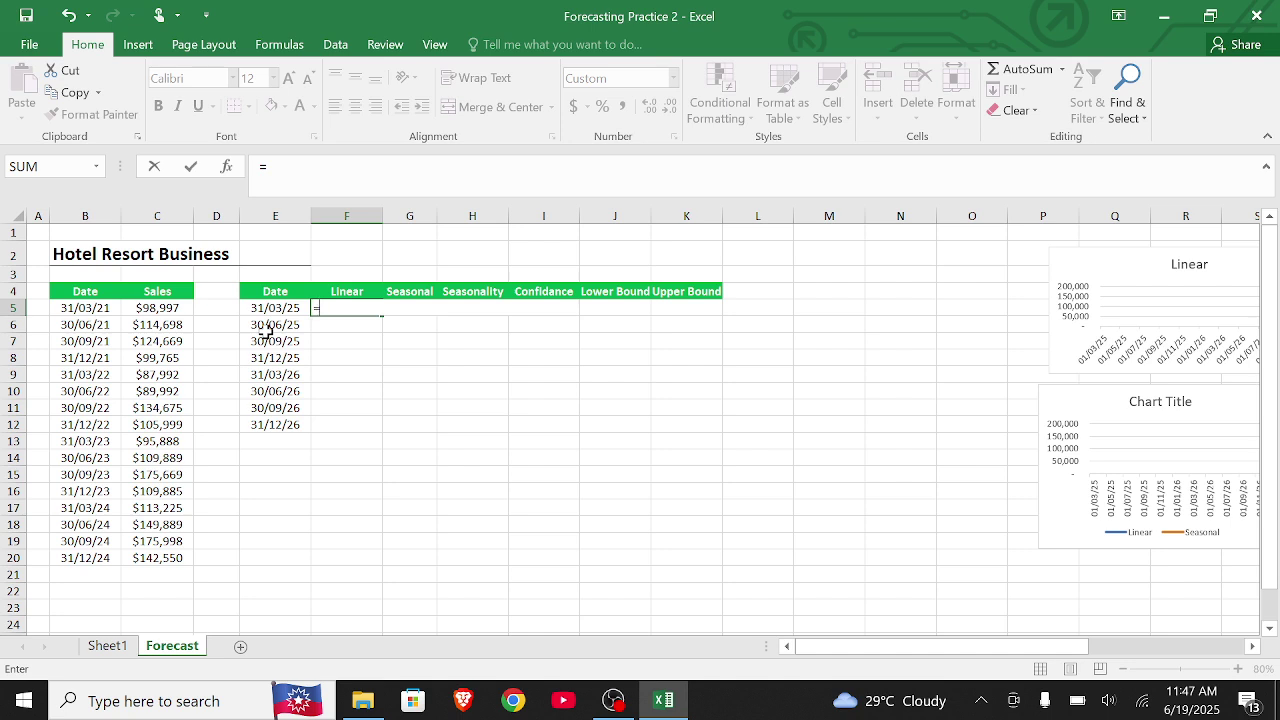
type("fore")
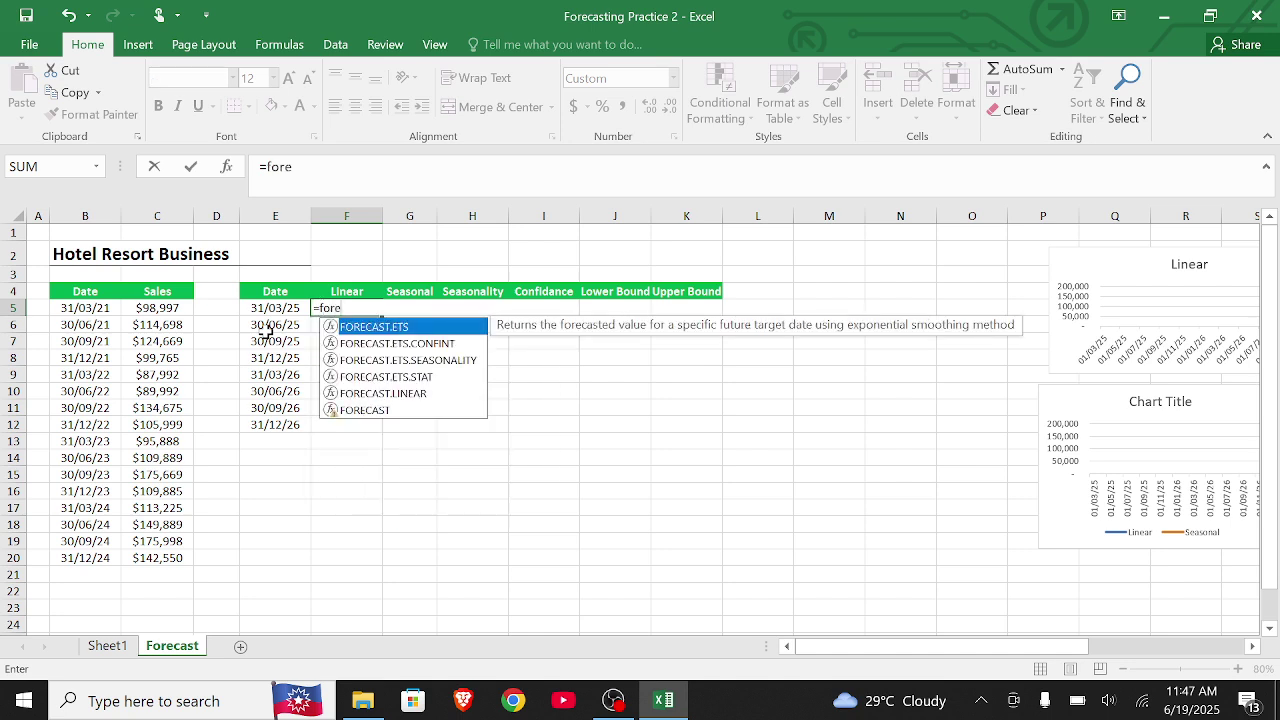
type("cast")
double_click(350, 394)
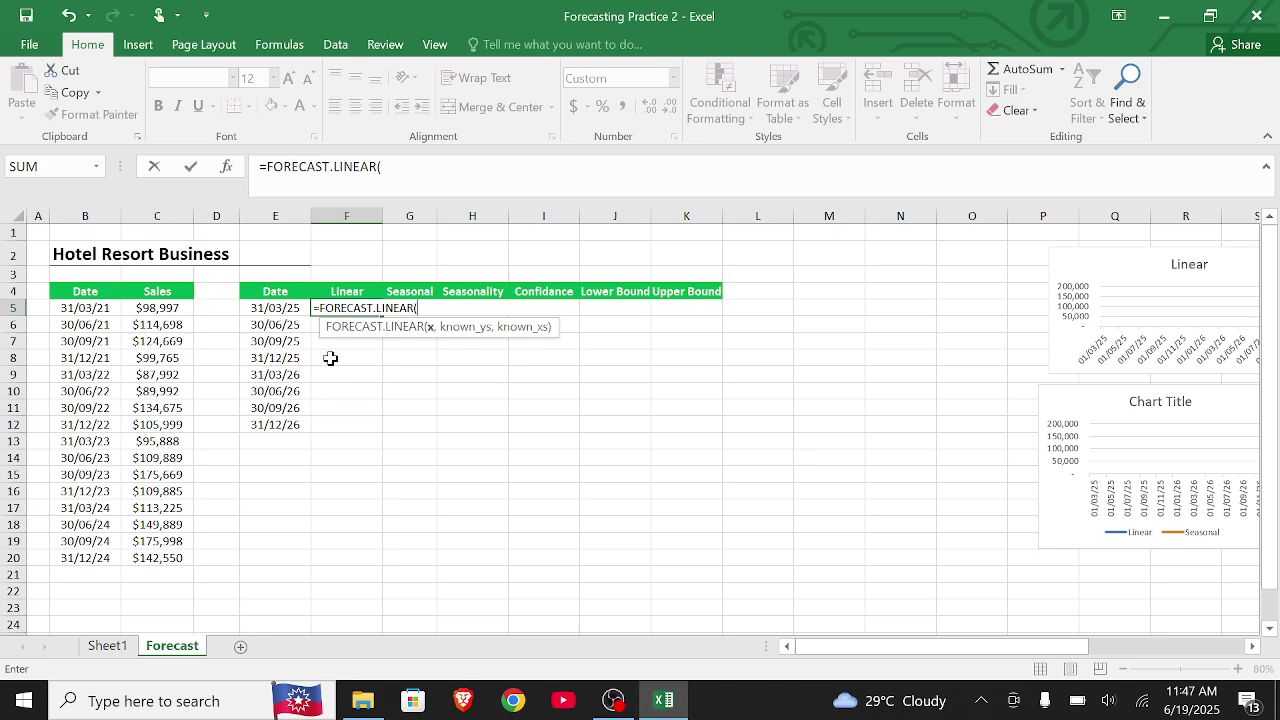
left_click(273, 310)
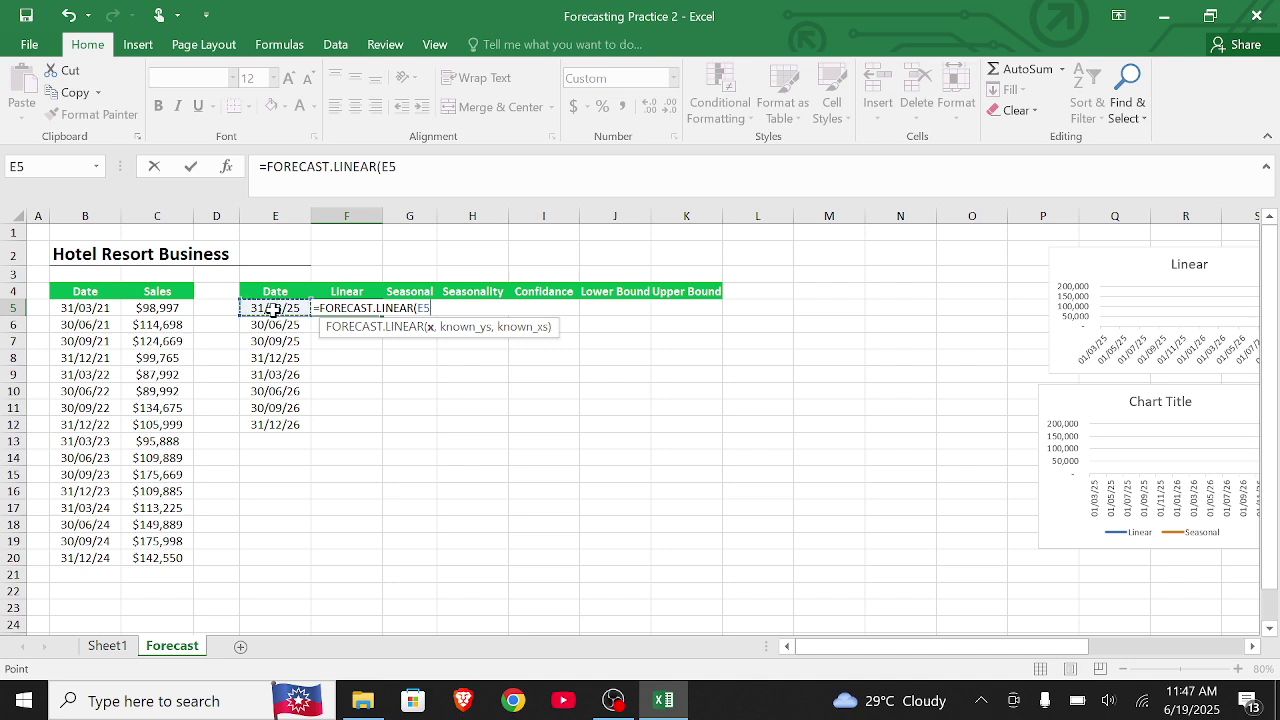
type(",")
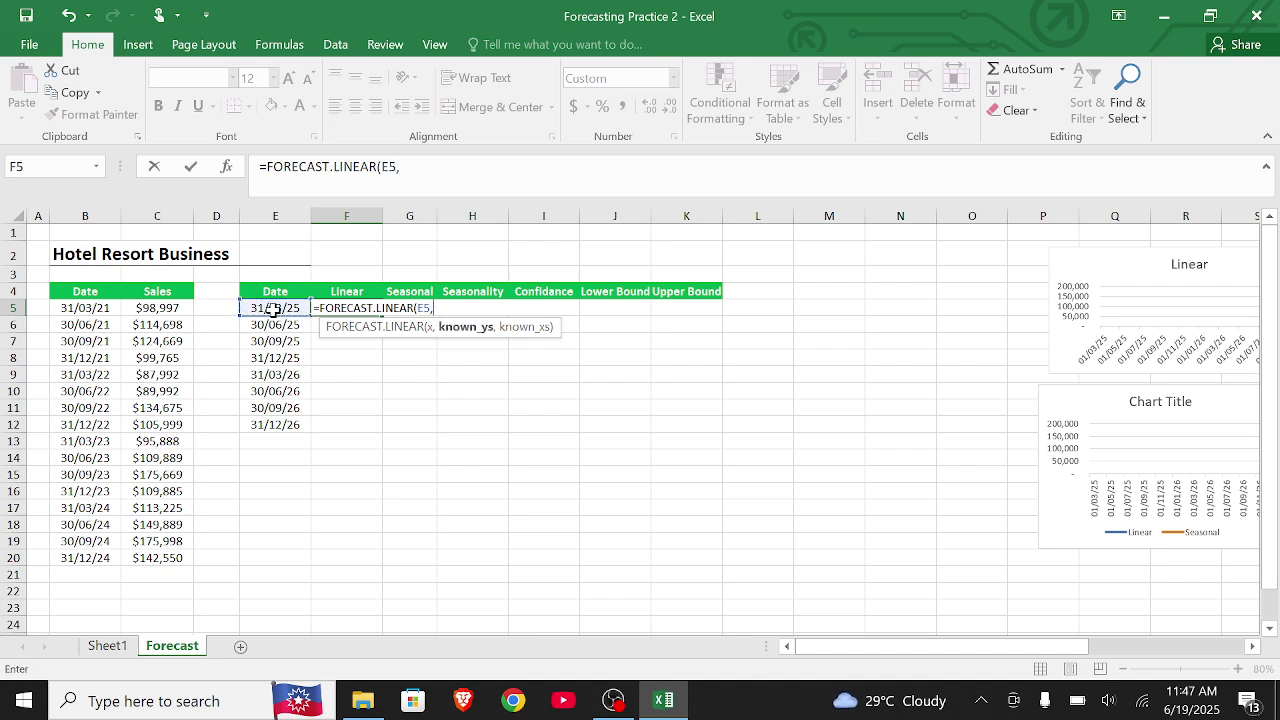
left_click(178, 307)
left_click_drag(188, 307, 200, 540)
key("Return")
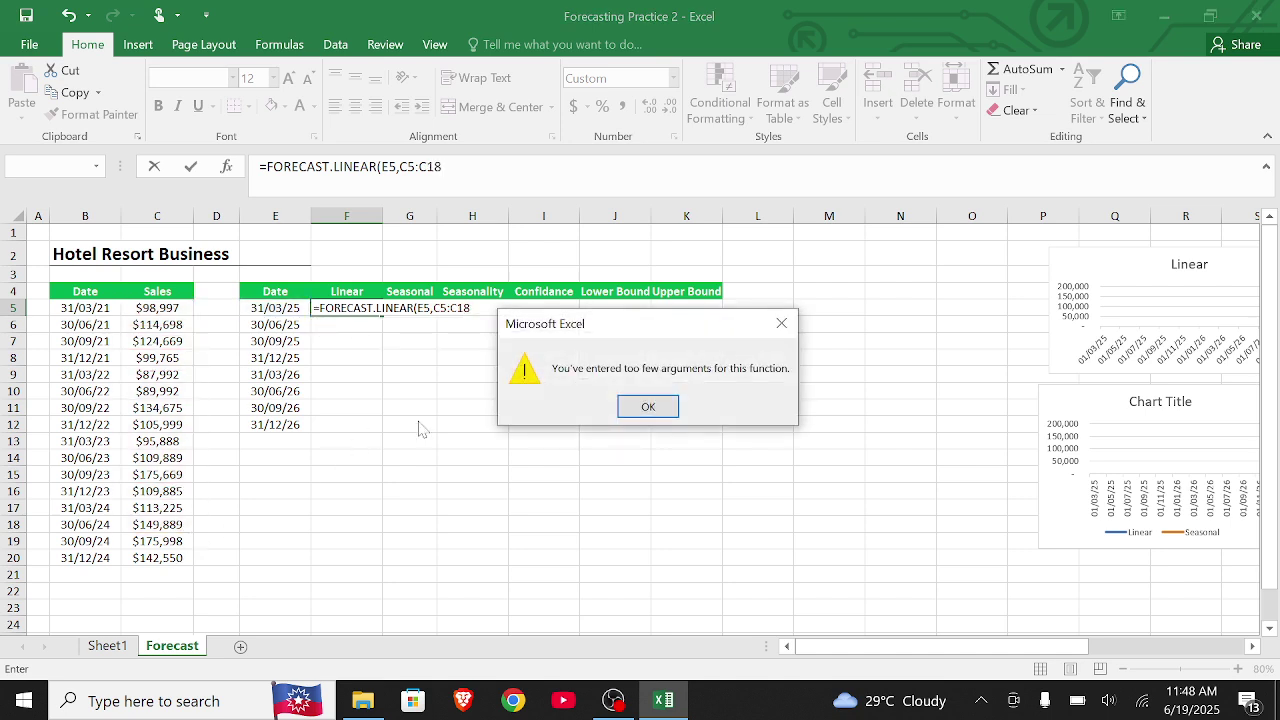
left_click(646, 406)
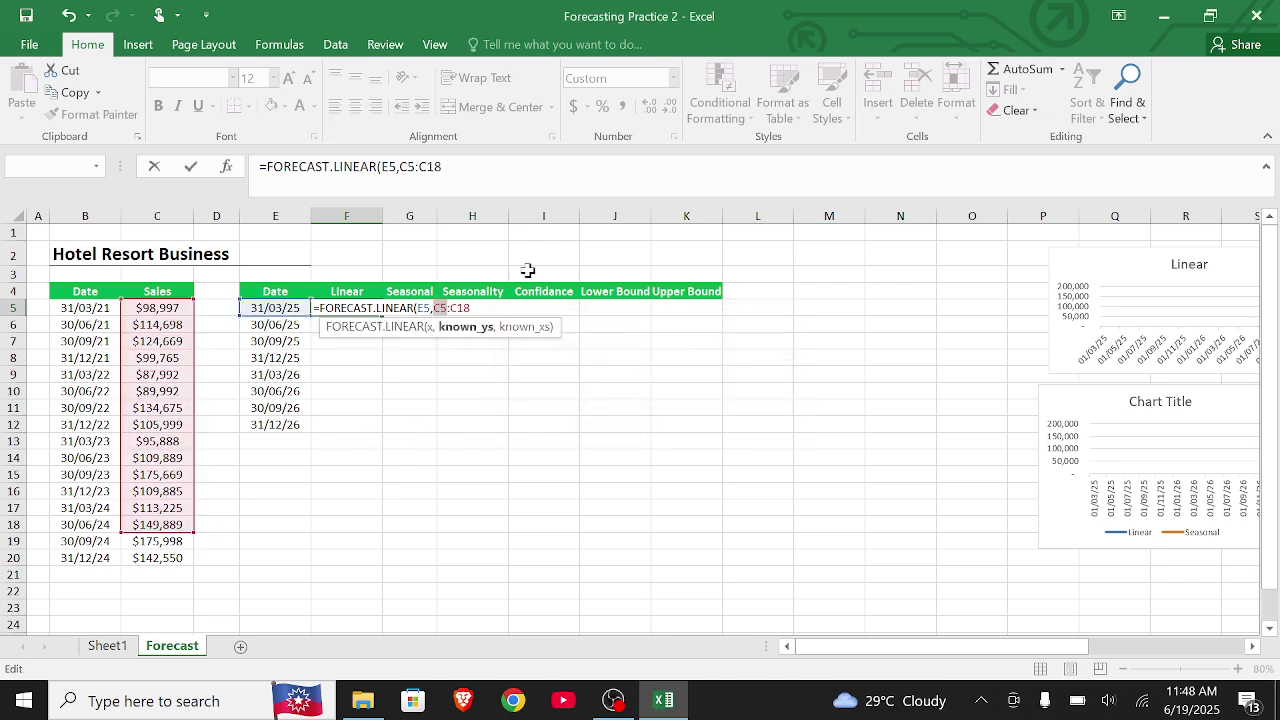
left_click(471, 308)
key("BackSpace")
key("BackSpace")
key("BackSpace")
key("BackSpace")
key("BackSpace")
key("BackSpace")
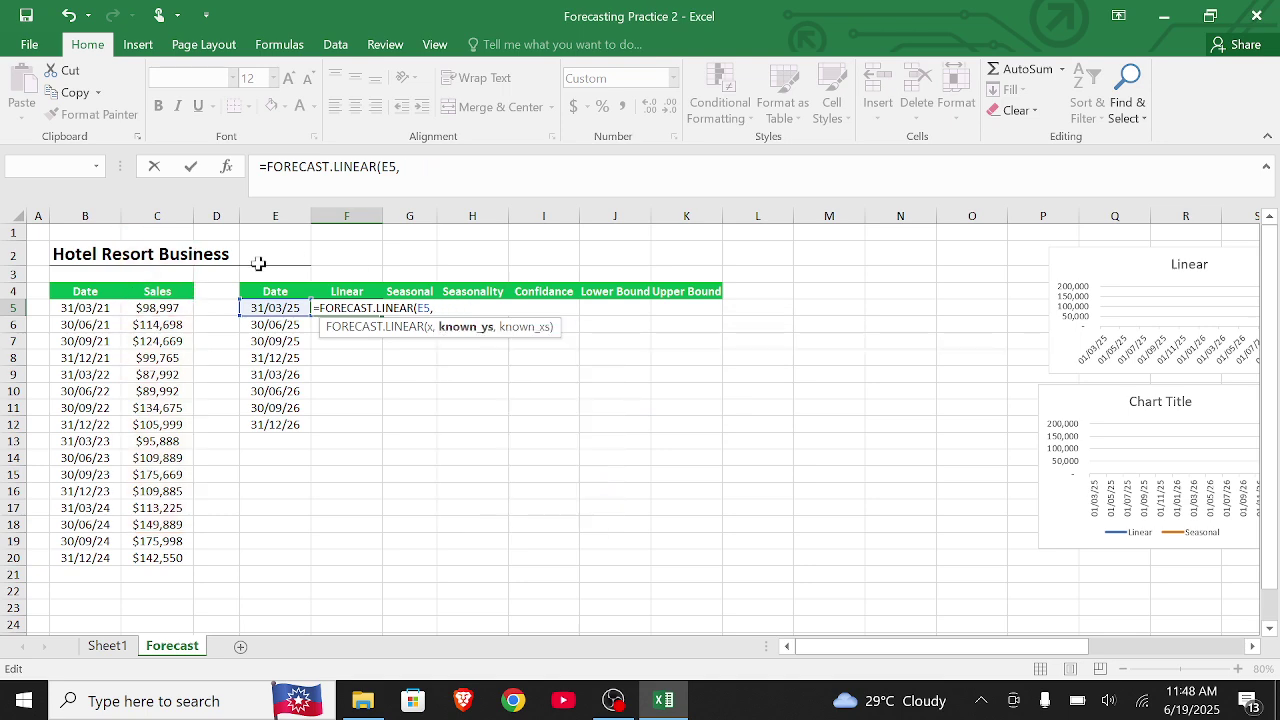
Complete the F5 formula with sales C5:C20 as known_ys and dates B5:B20 as known_xs.
left_click(181, 303)
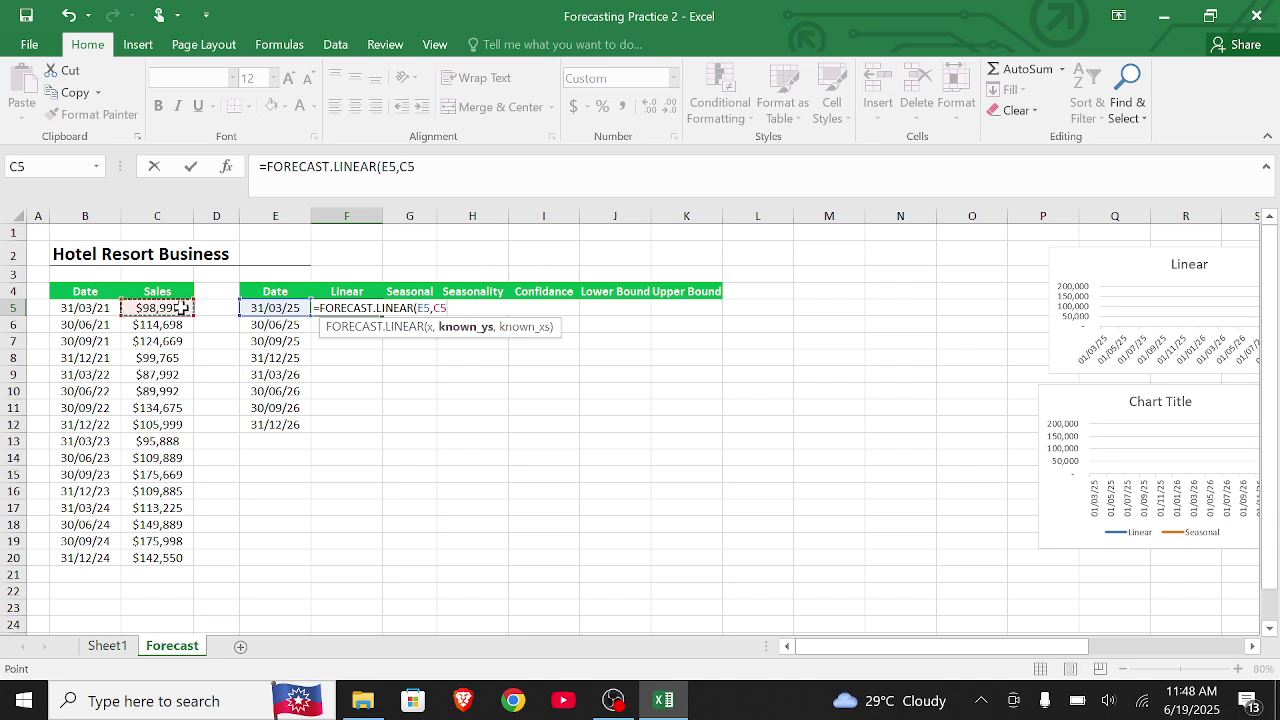
left_click_drag(186, 307, 171, 553)
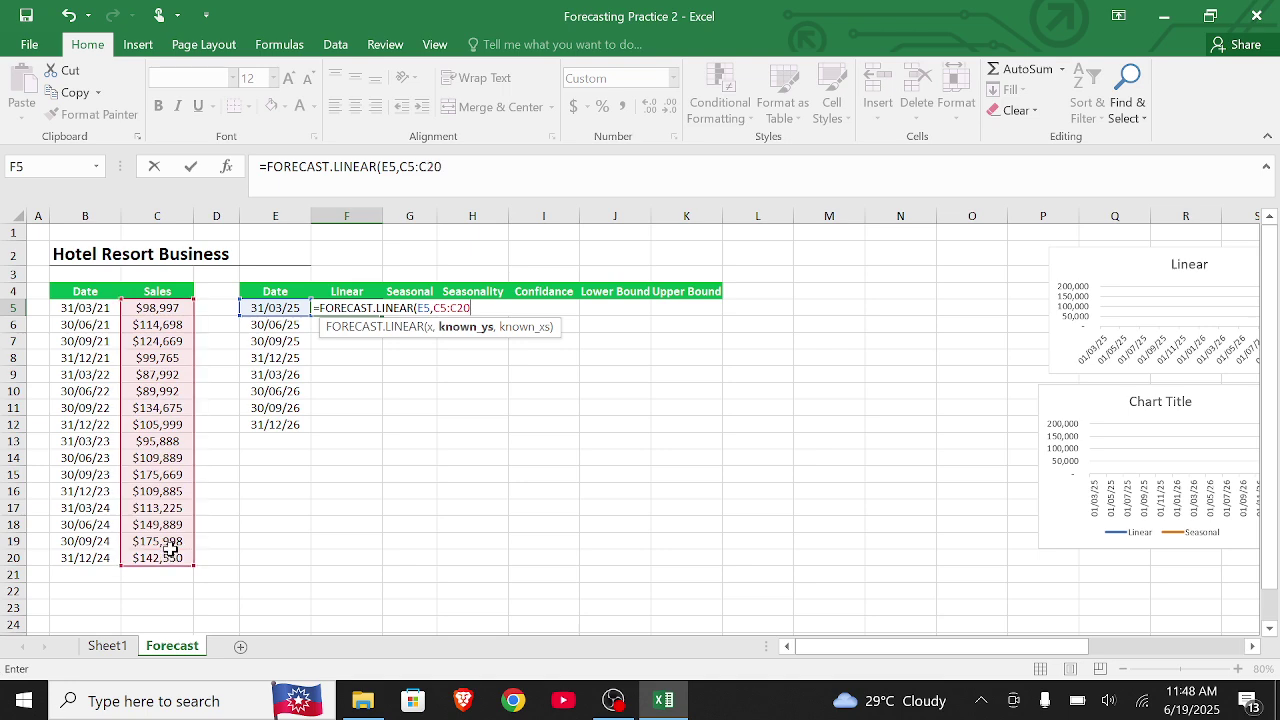
type(",")
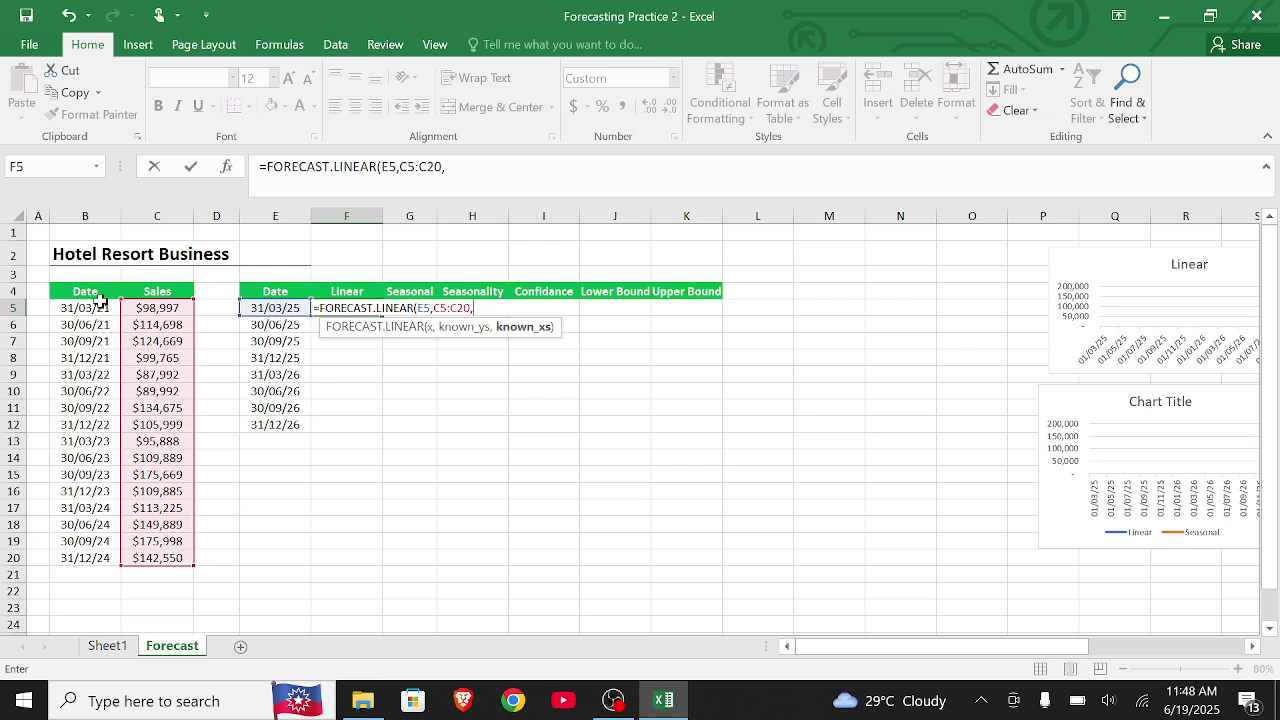
mouse_move(97, 307)
left_mouse_down()
mouse_move(118, 442)
mouse_move(113, 568)
mouse_move(108, 557)
left_mouse_up()
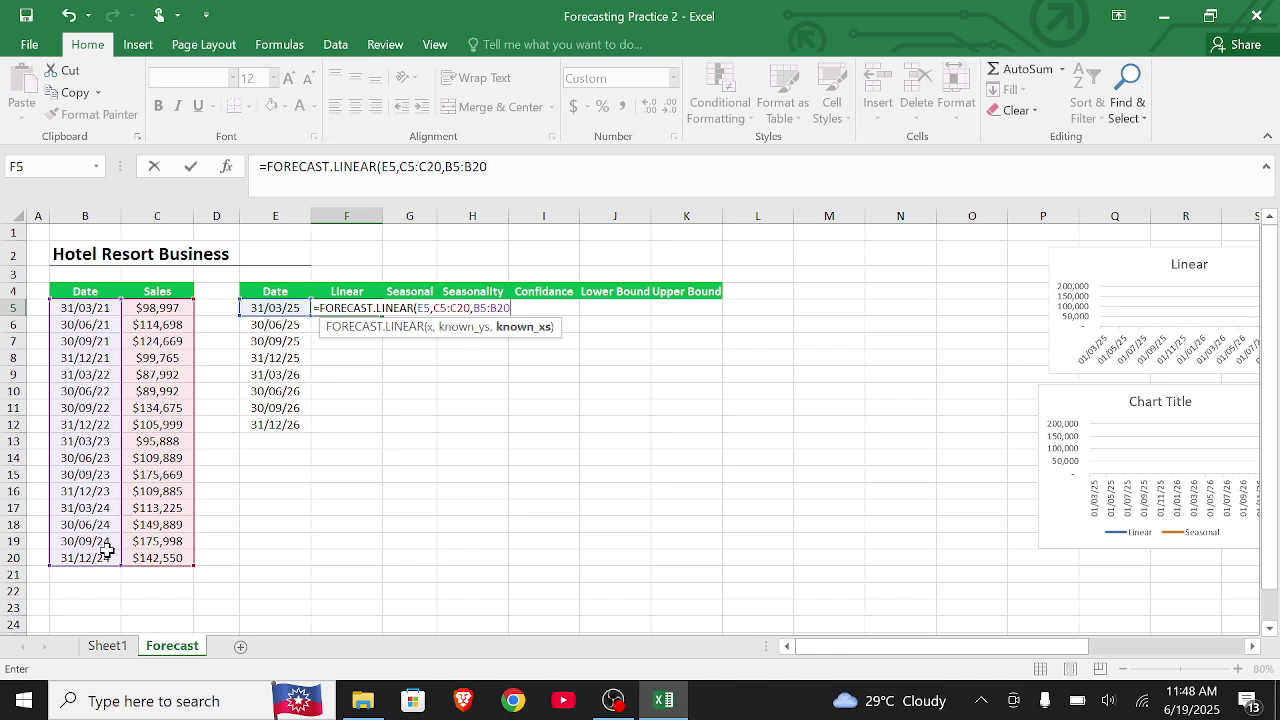
type(")")
key("Return")
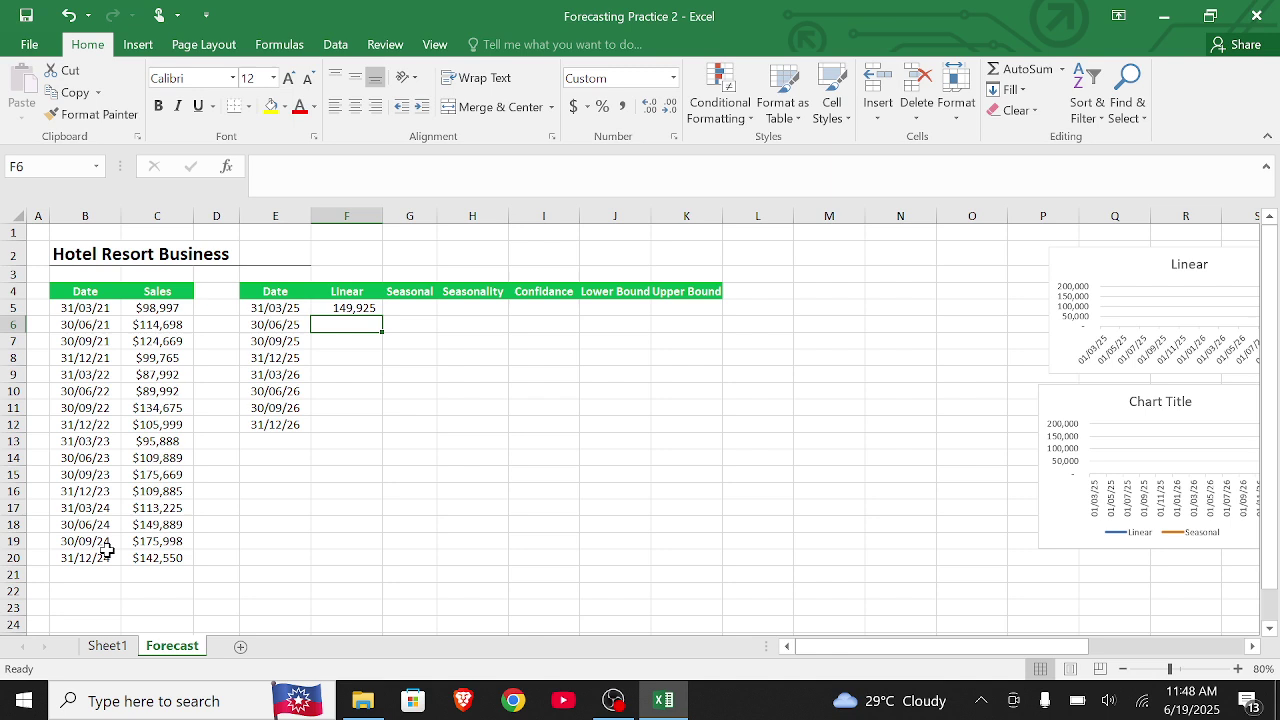
Make the known_ys range in F5's linear forecast formula absolute as $C$5:$C$20.
left_click(352, 302)
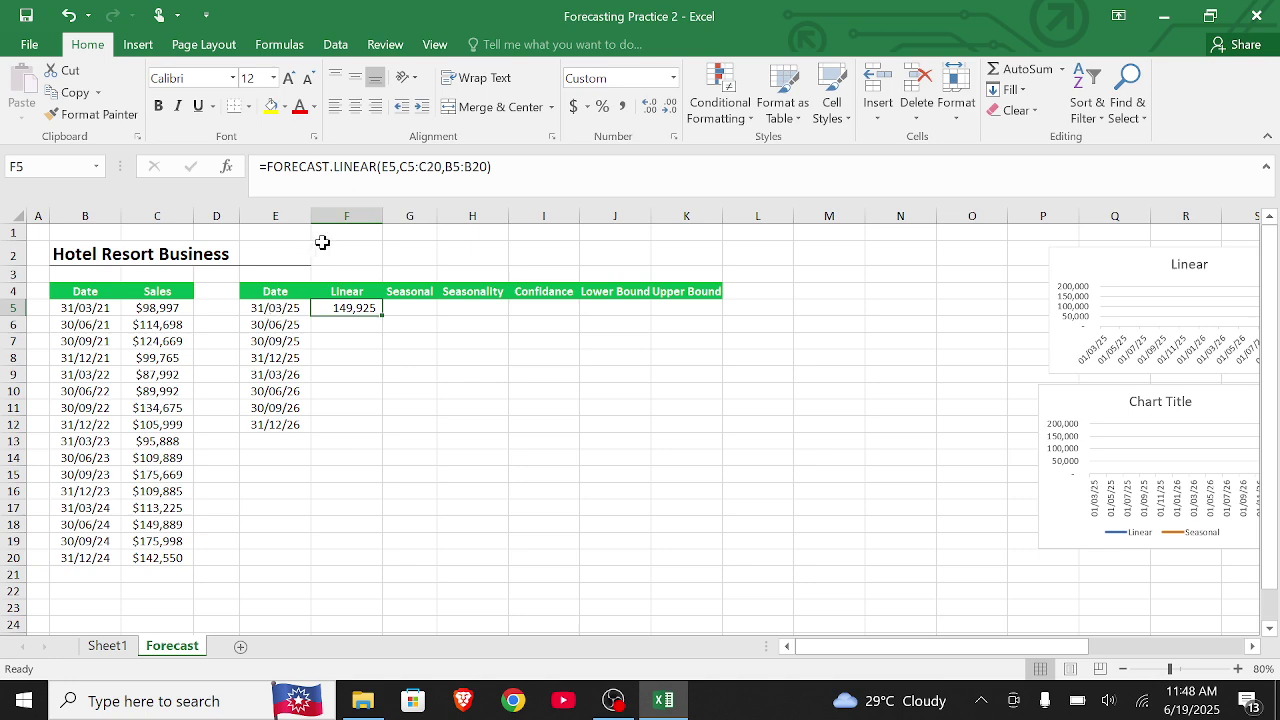
left_click(388, 178)
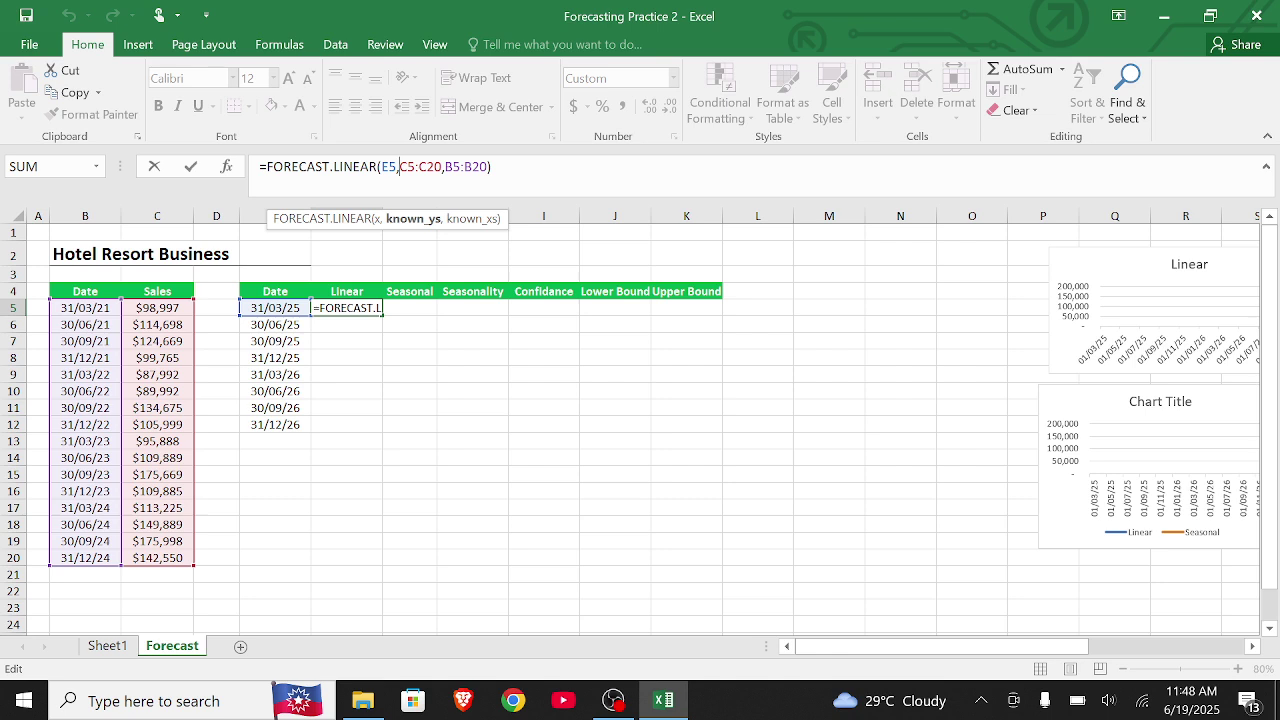
key("F4")
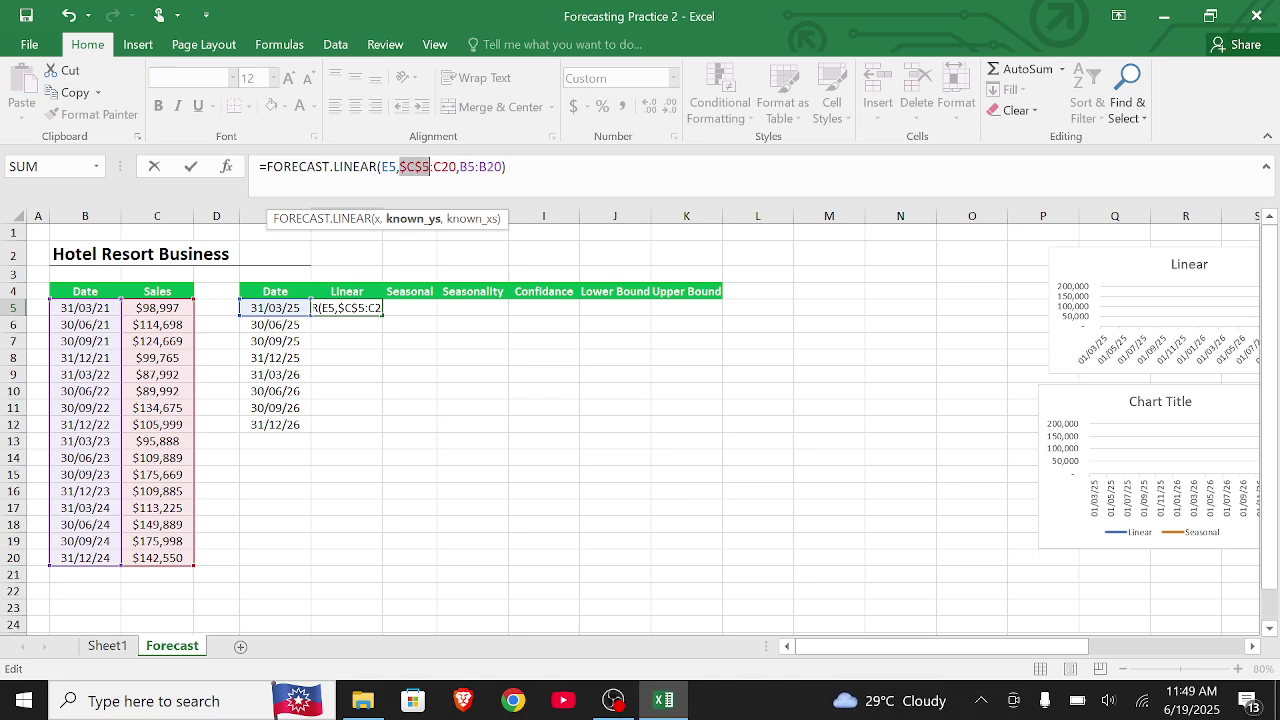
key("Right")
key("Right")
key("F4")
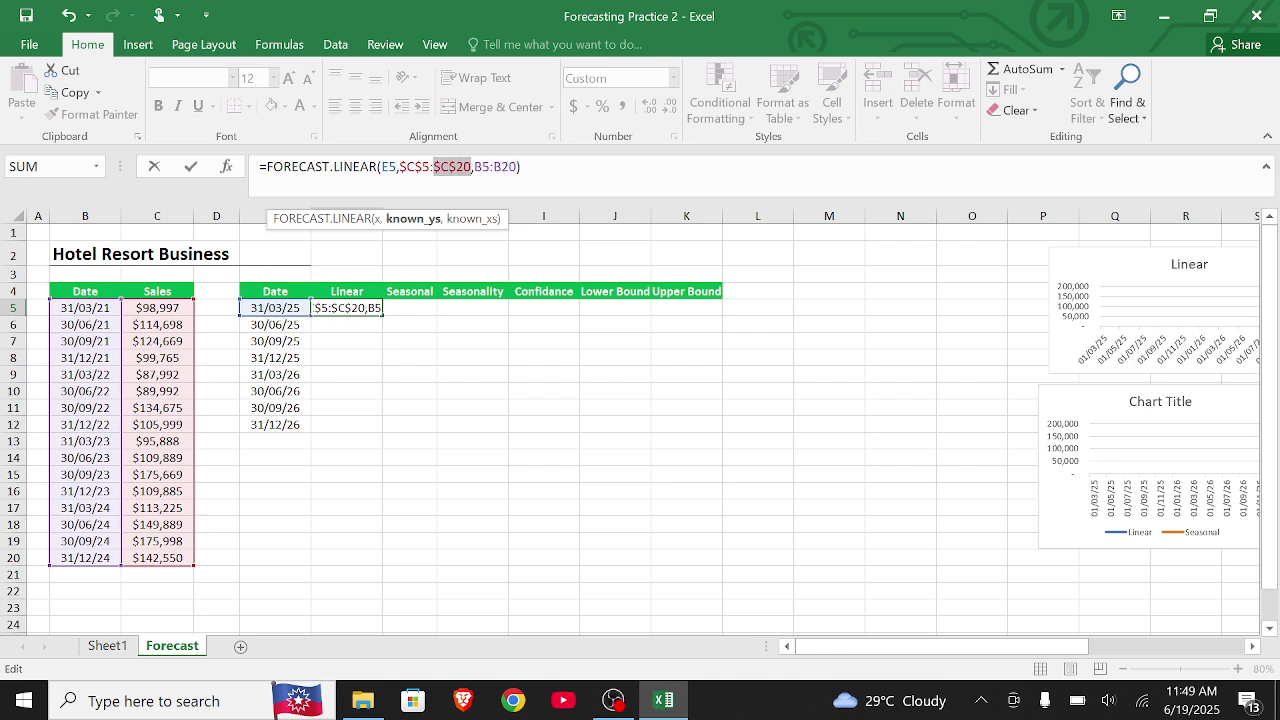
Make the known_xs range in F5's formula absolute as $B$5:$B$20 and fill the formula down through F12.
key("Right")
key("Right")
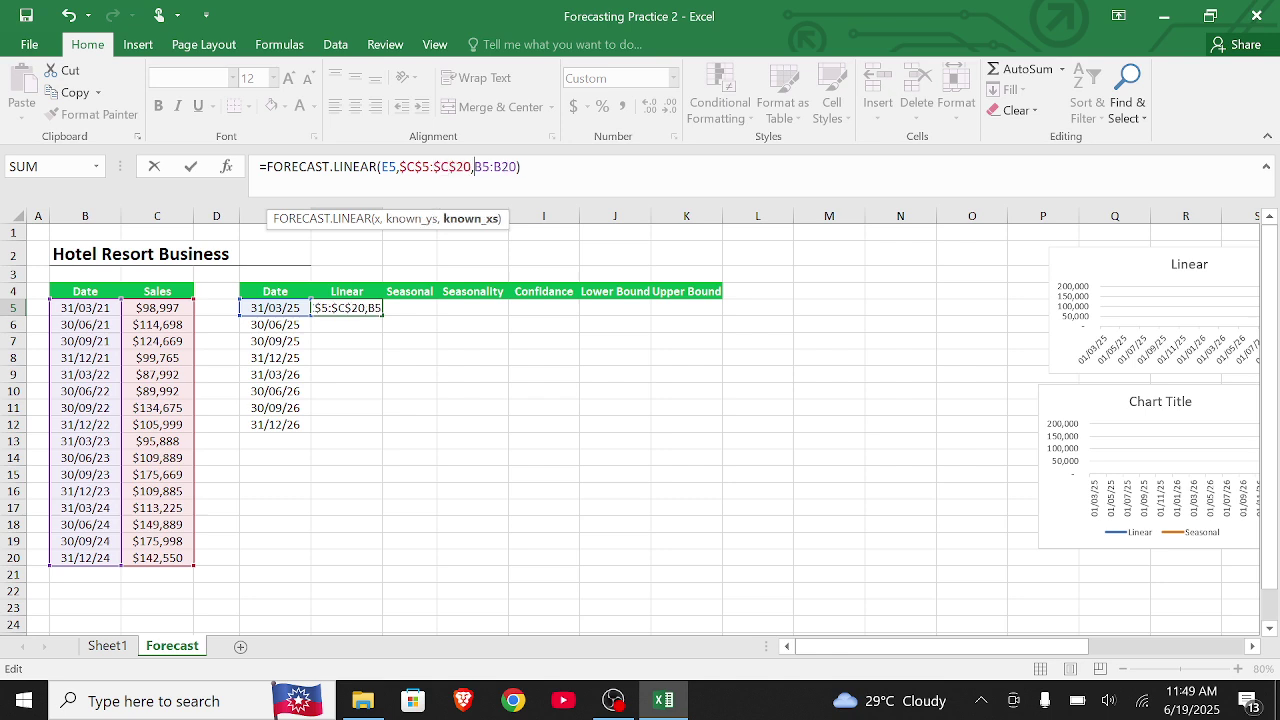
key("F4")
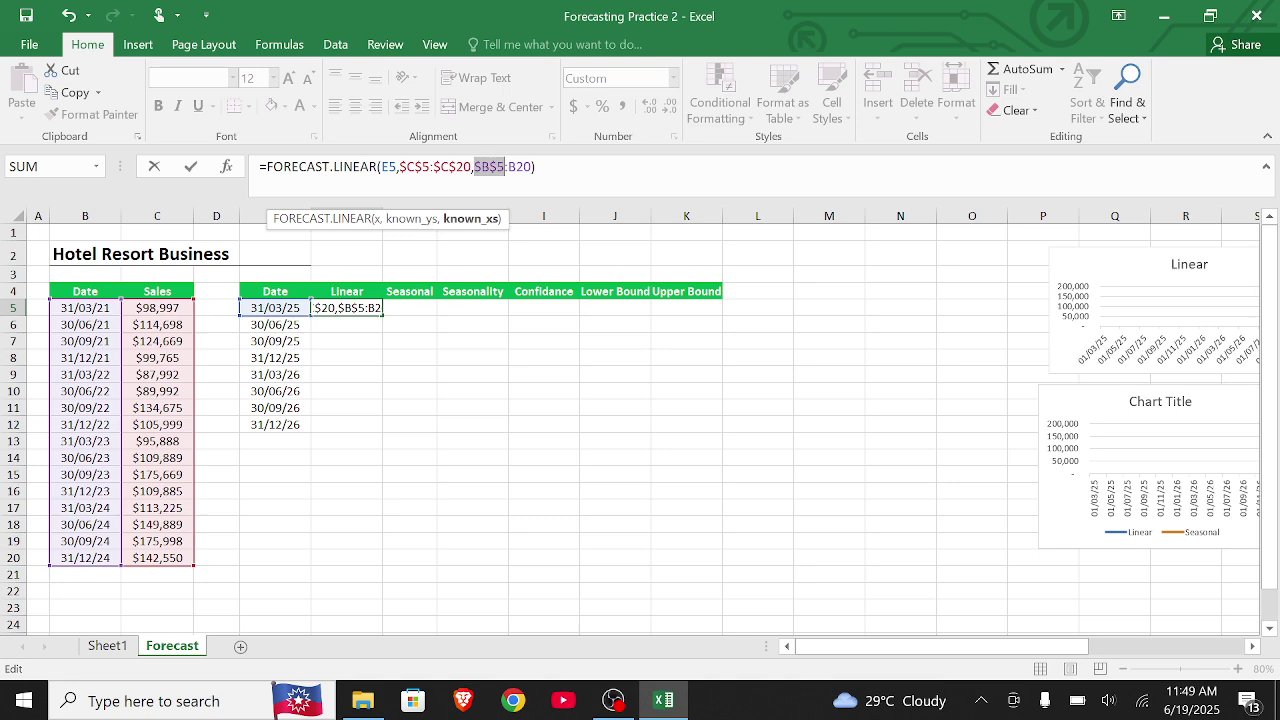
key("Right")
key("F4")
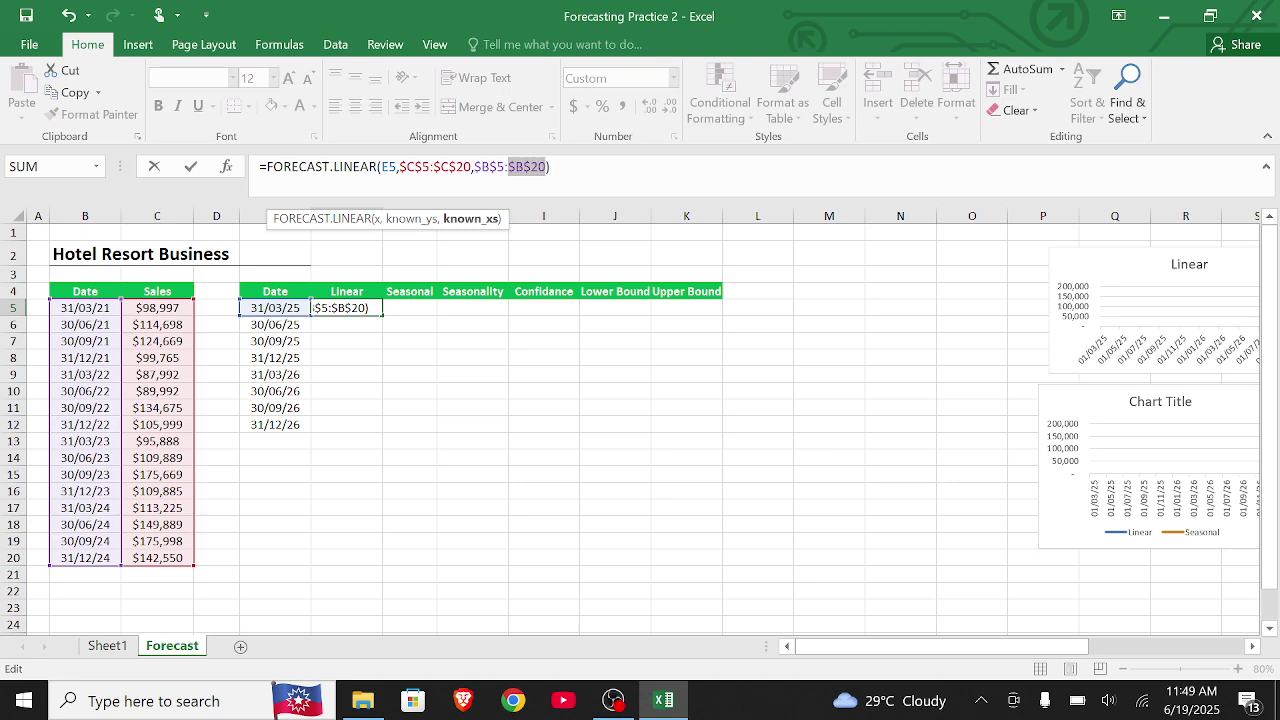
key("Return")
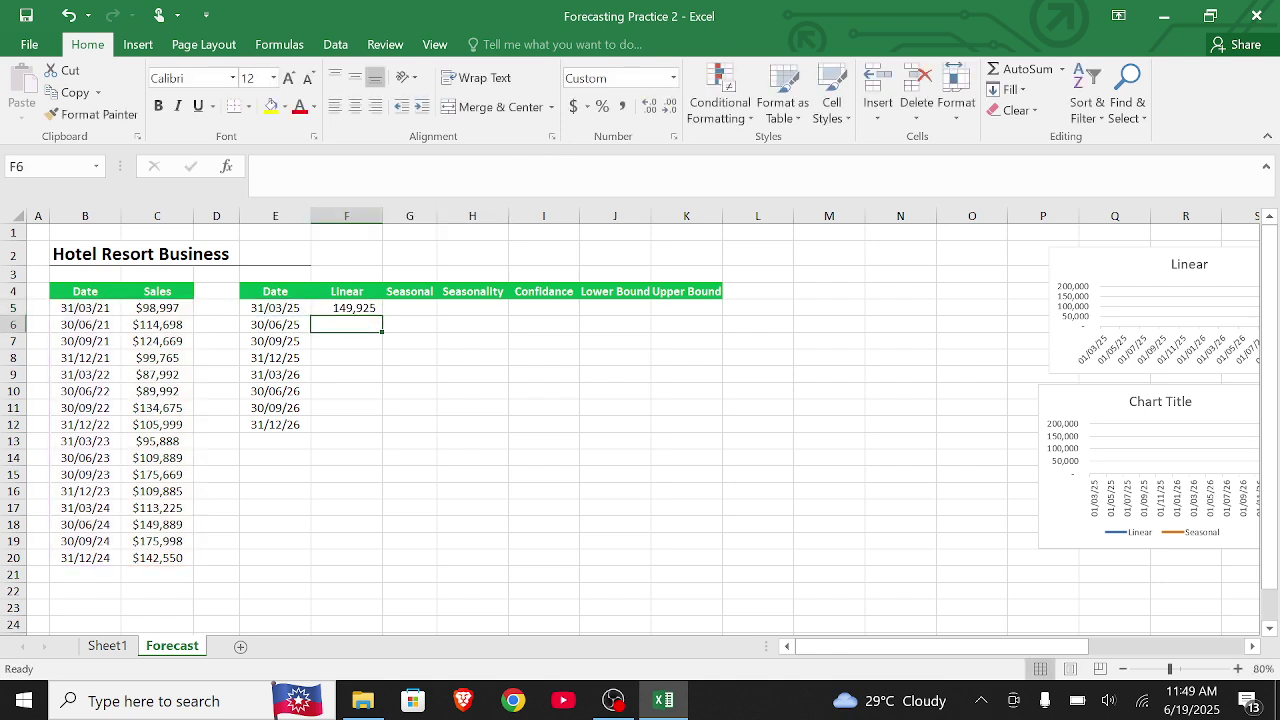
left_click(340, 307)
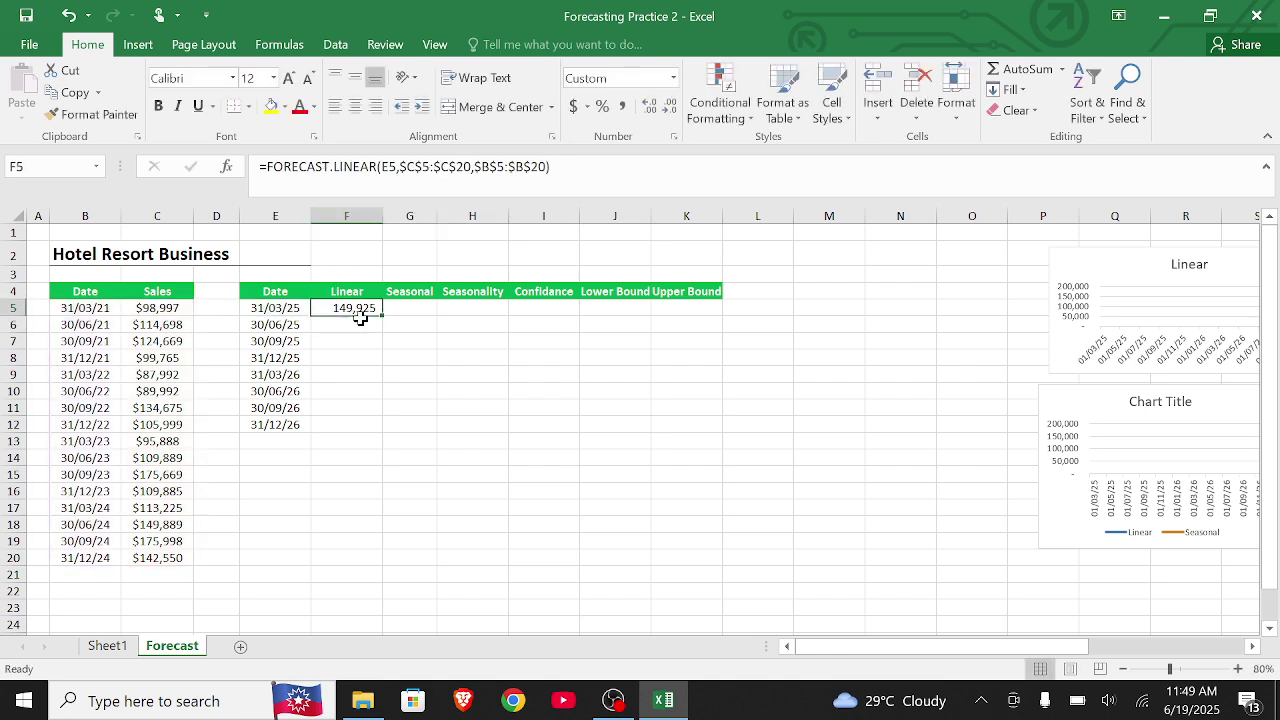
left_click_drag(382, 316, 388, 436)
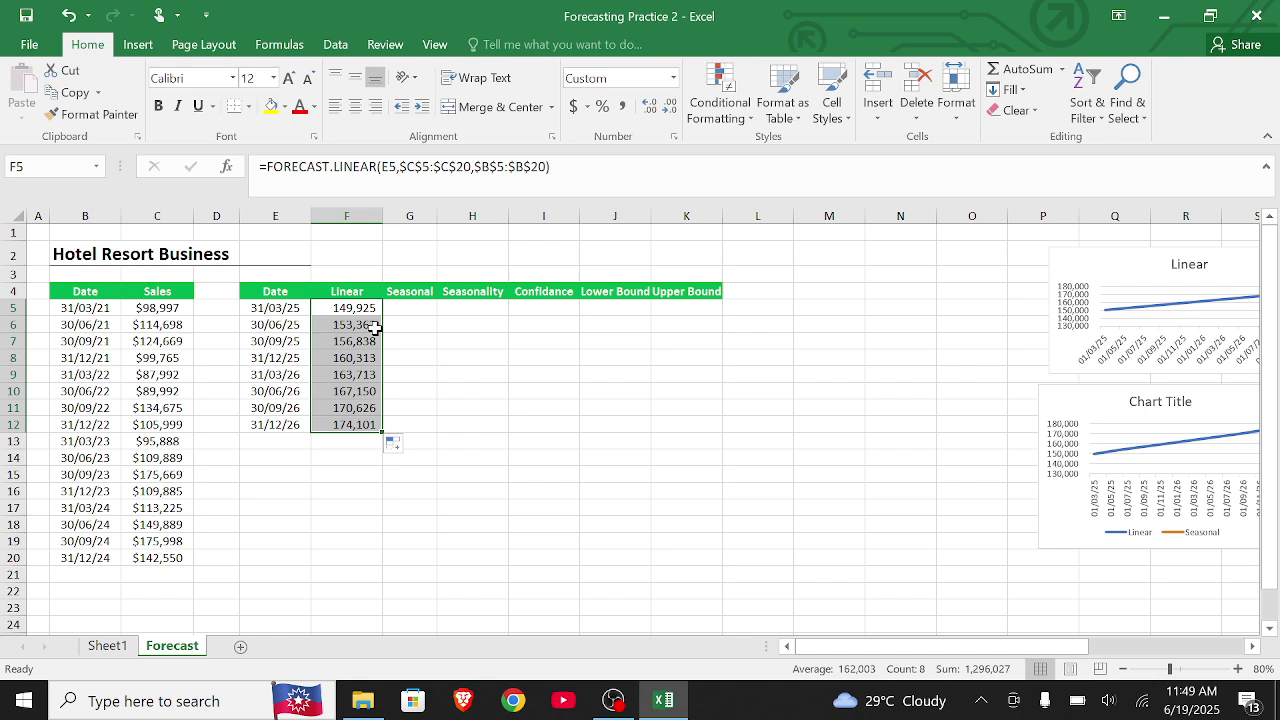
Start a FORECAST.ETS formula in G5 of the Seasonal column.
left_click(400, 311)
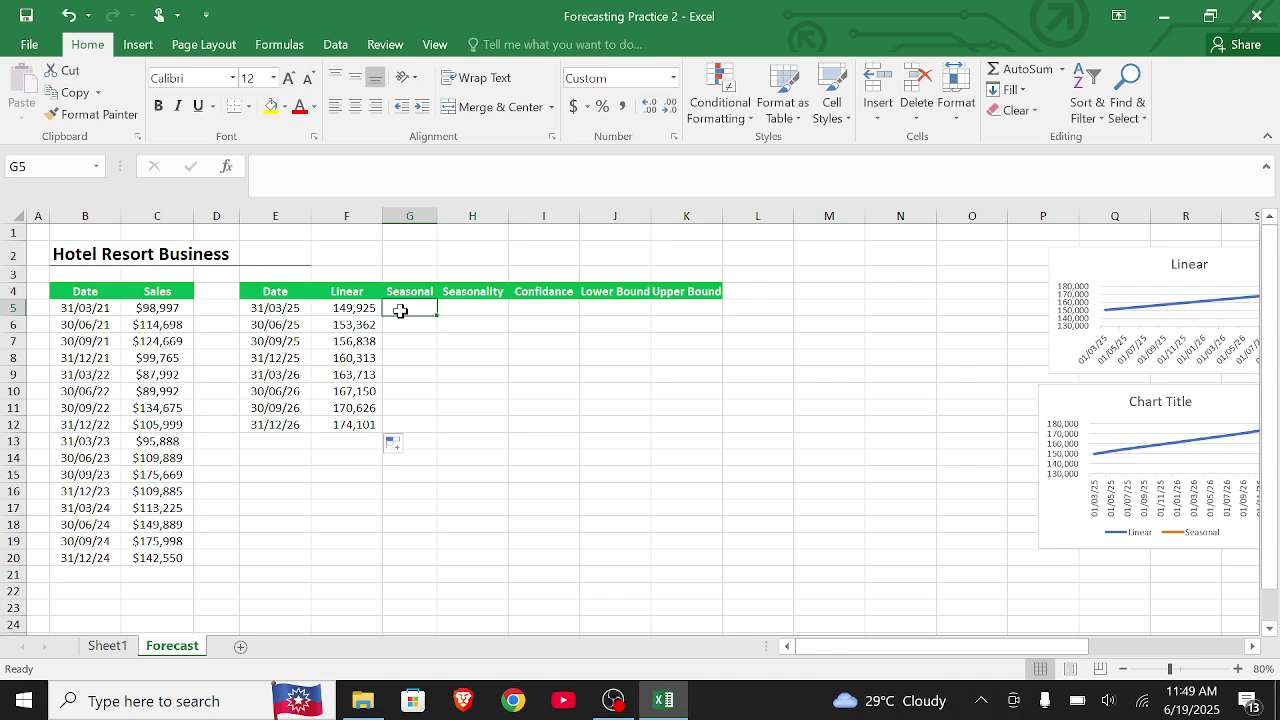
type("=")
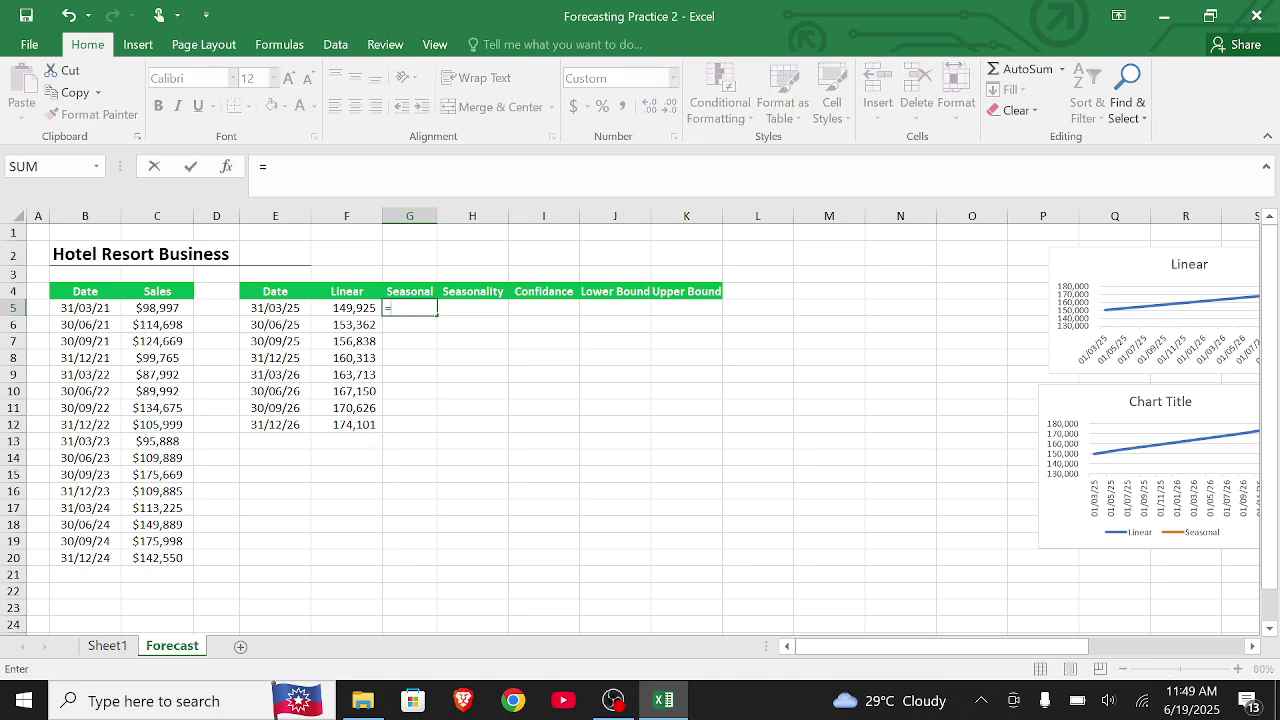
type("f")
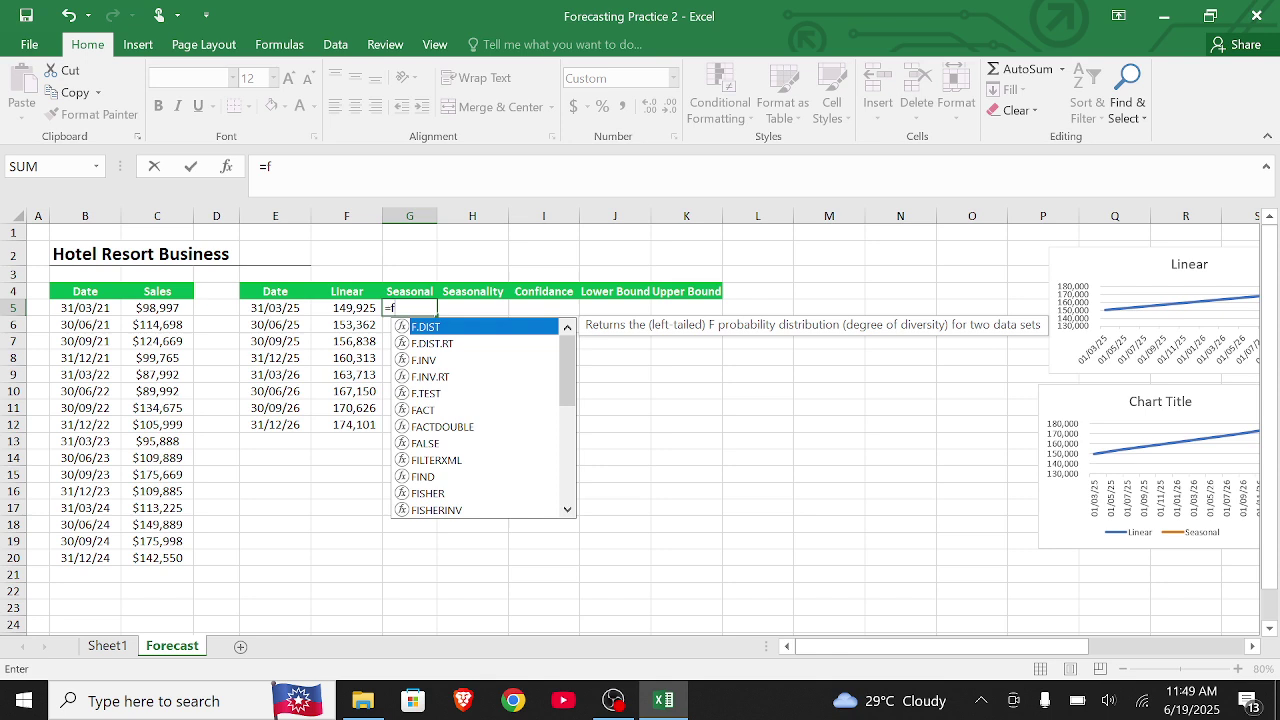
type("0")
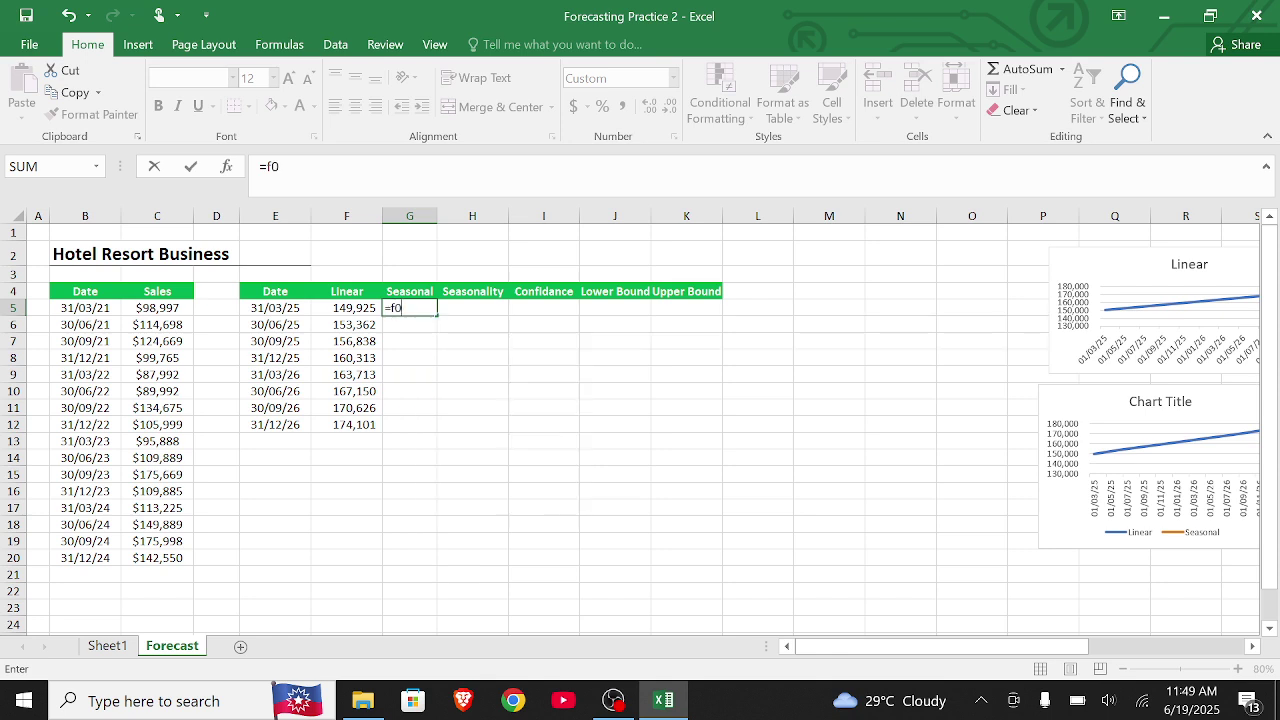
key("BackSpace")
type("or")
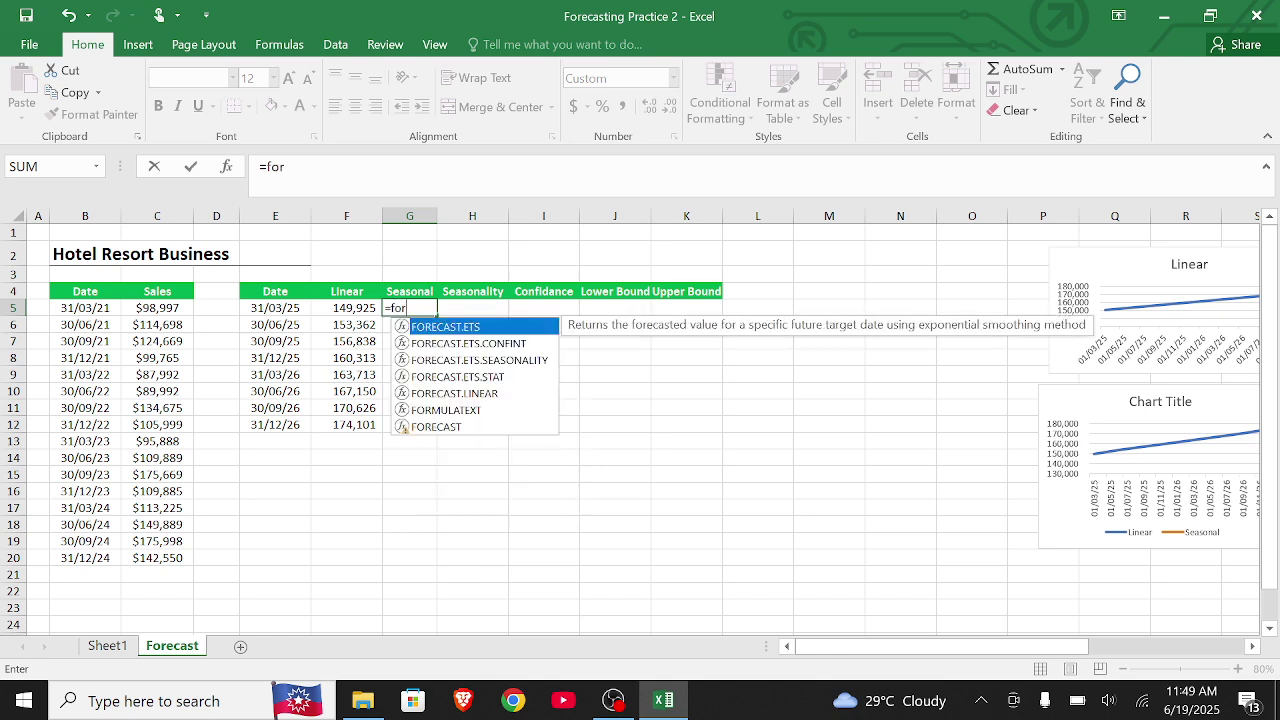
type("ecas")
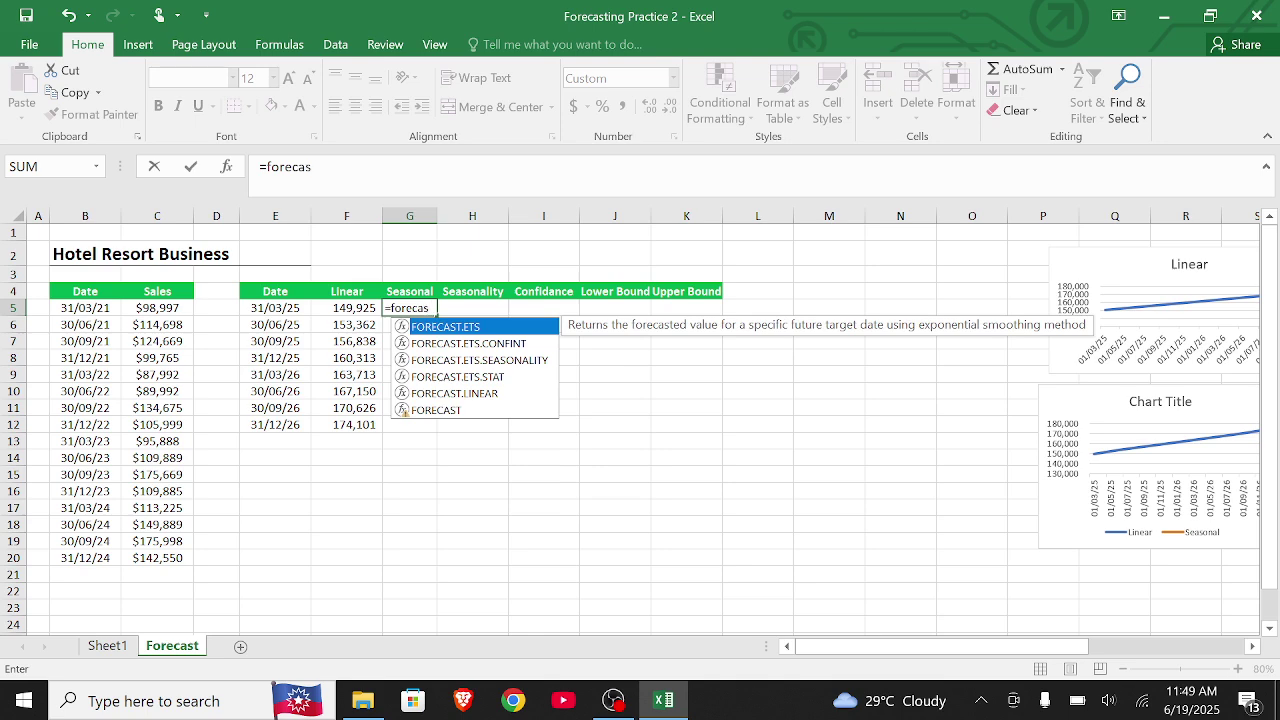
type("t")
double_click(437, 327)
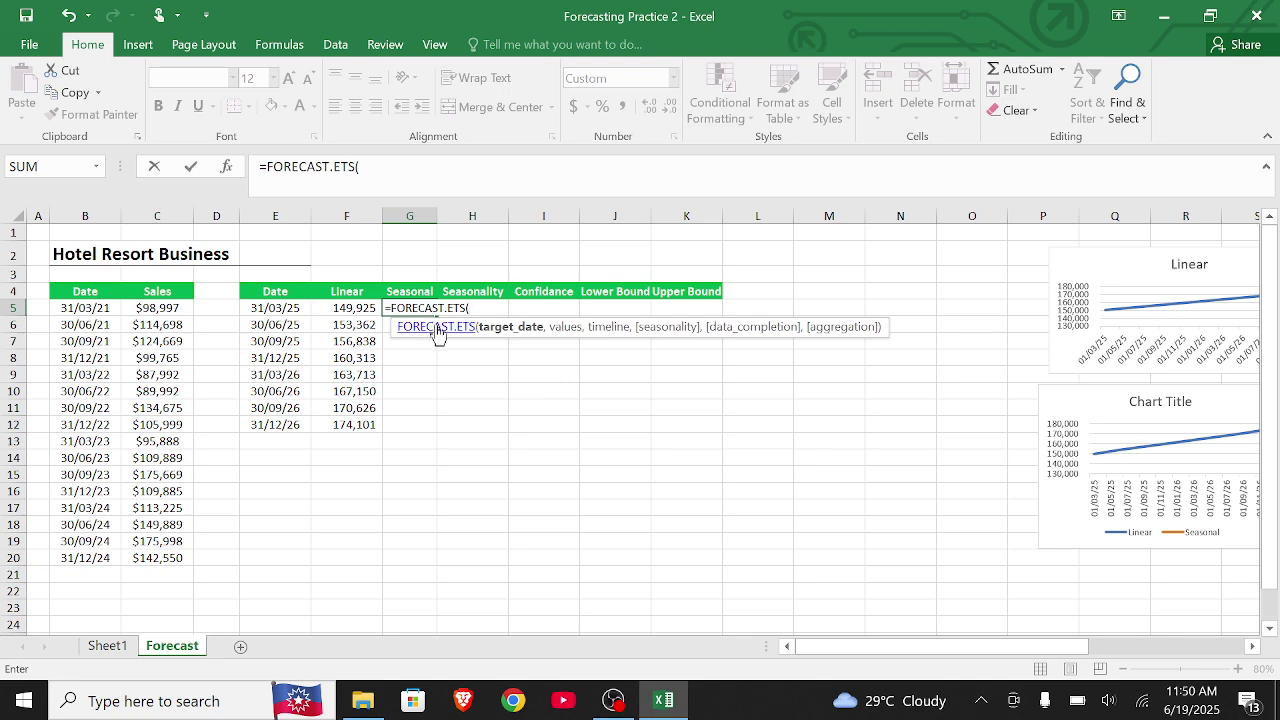
Complete G5's FORECAST.ETS formula with target date E5, sales C5:C20 as values and dates B5:B20 as timeline.
type("(")
key("BackSpace")
left_click(280, 307)
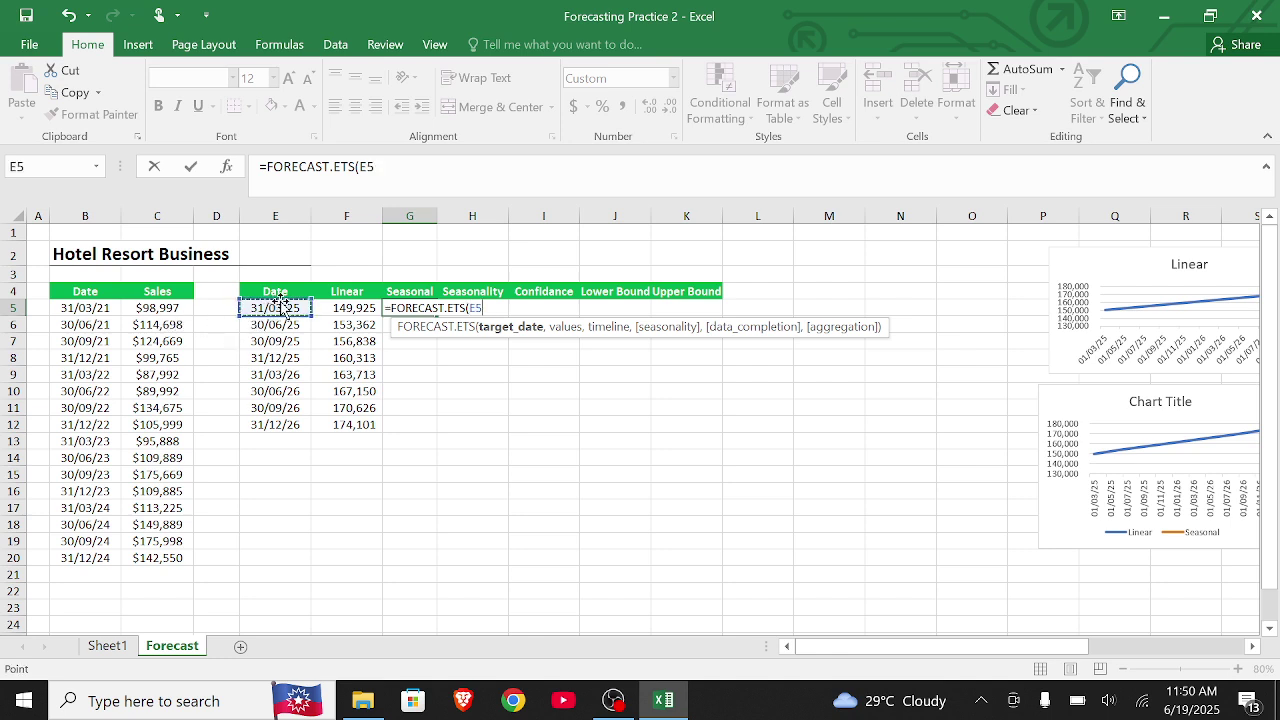
type(",")
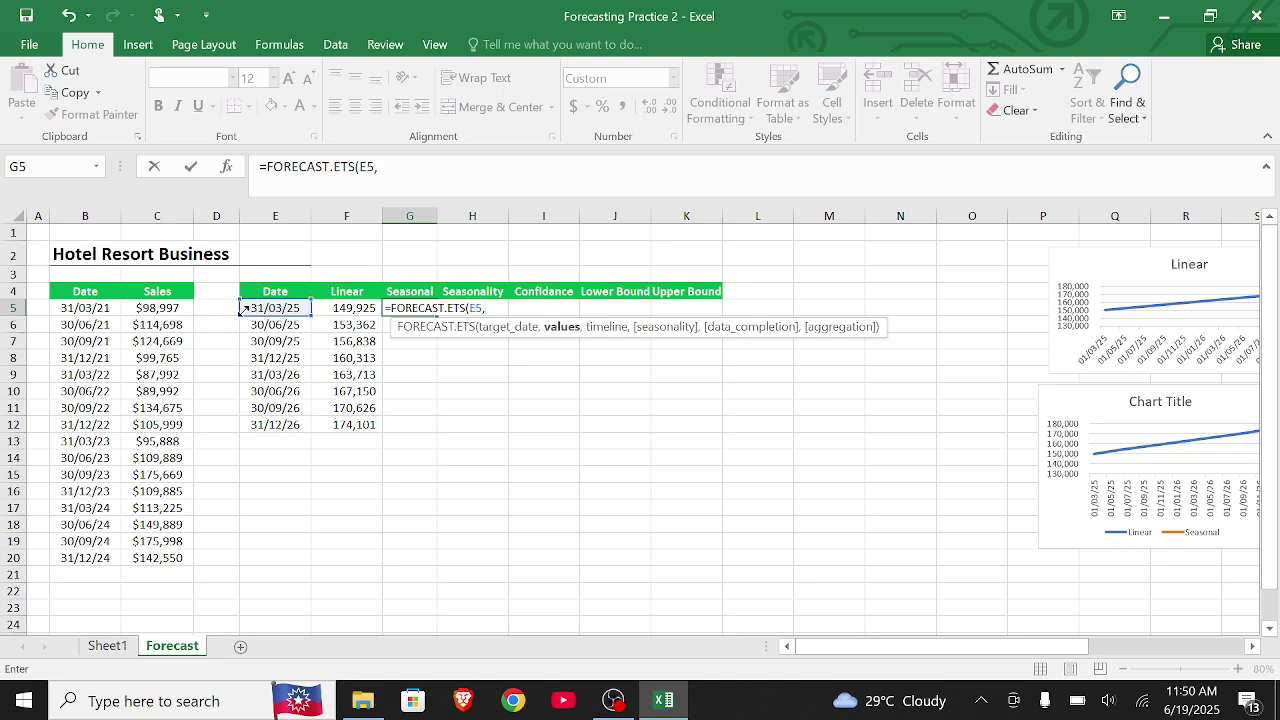
left_click(162, 308)
left_click_drag(194, 325, 200, 561)
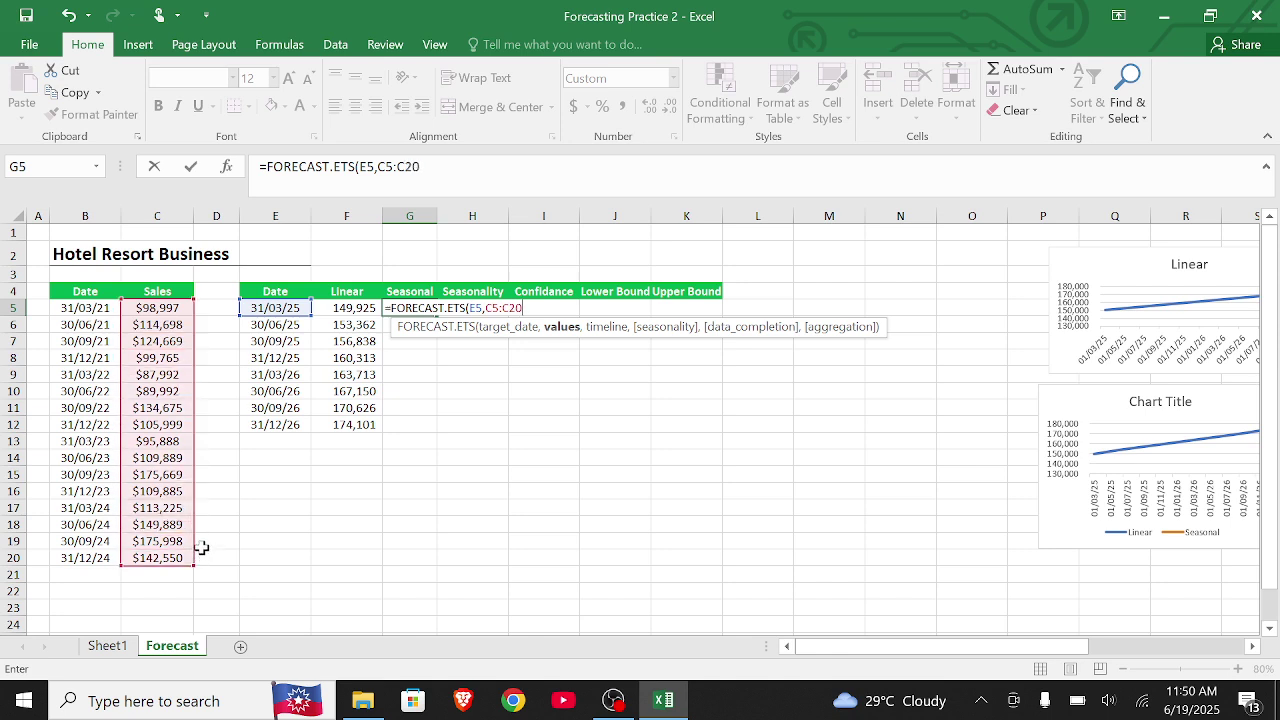
type(",")
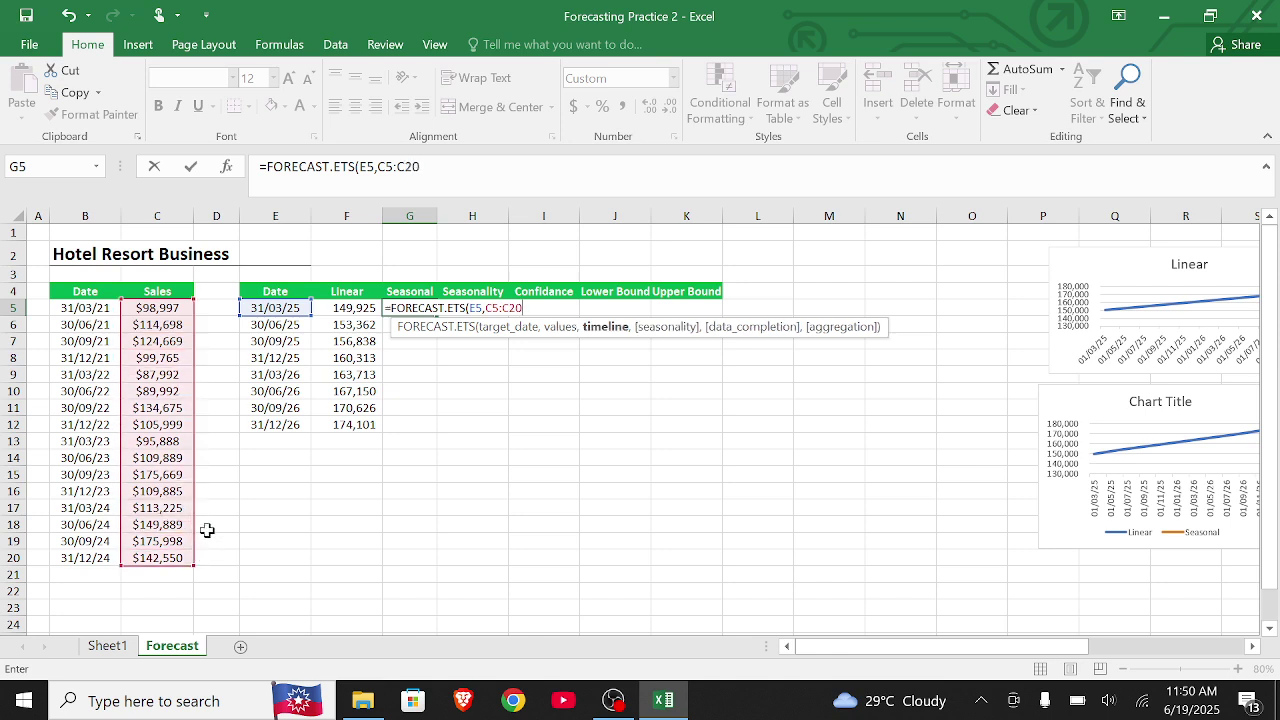
left_click(103, 303)
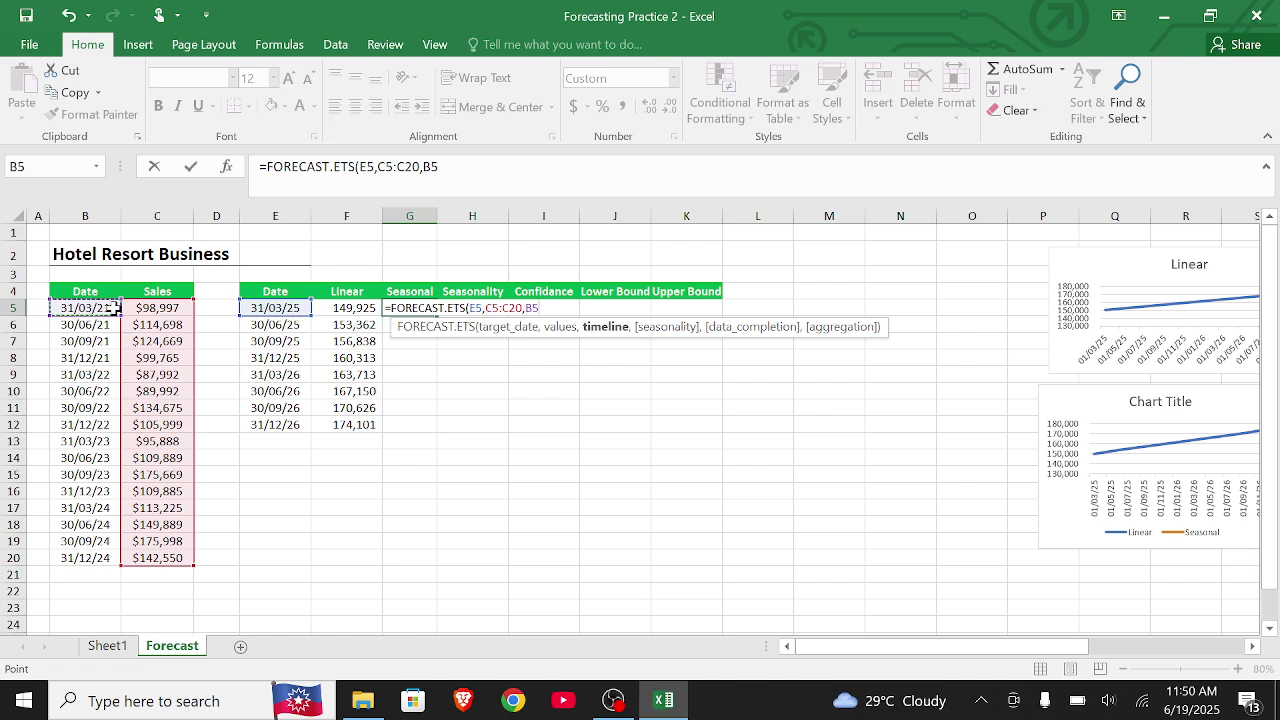
left_click_drag(118, 314, 105, 559)
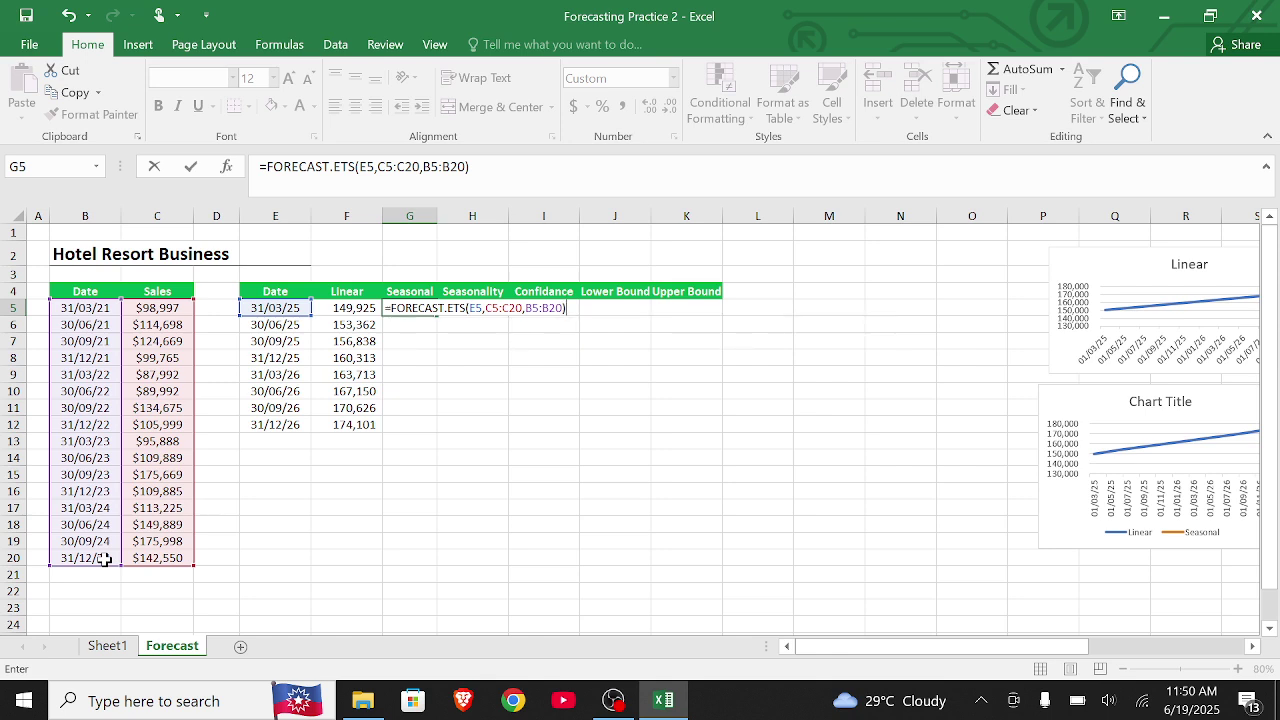
key("Return")
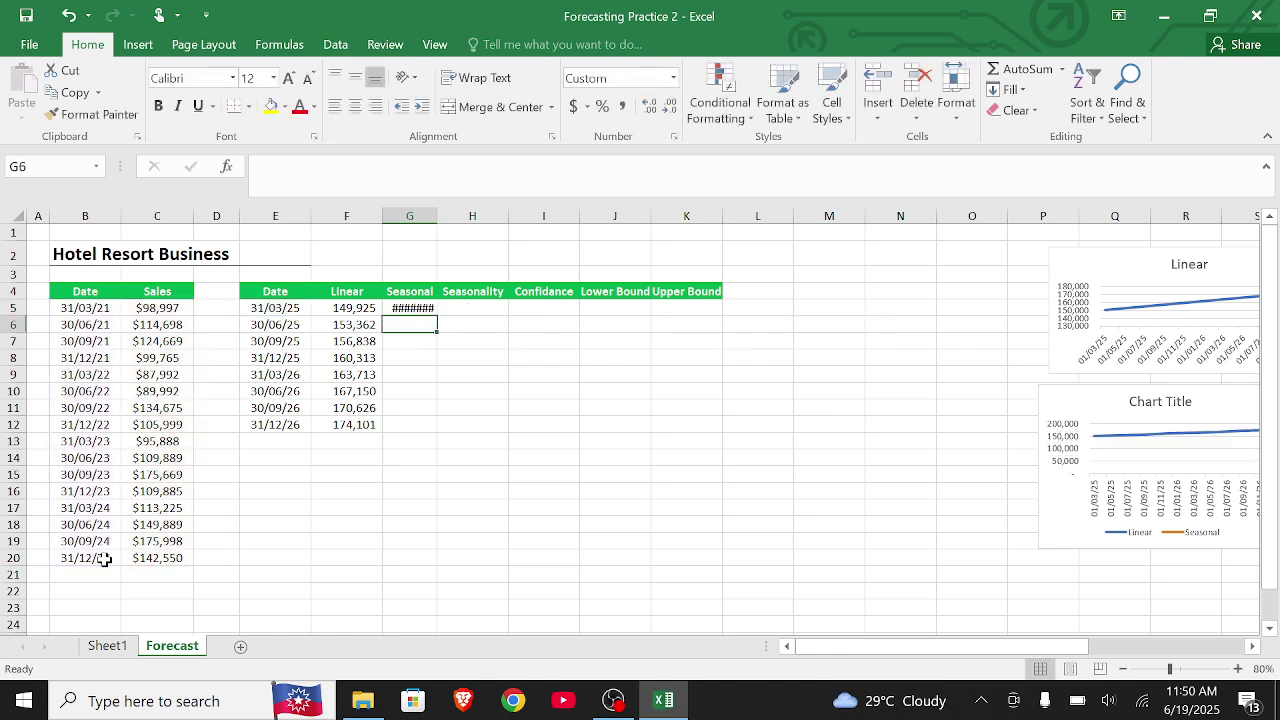
Set the number format of the seasonal forecast in G5 to General.
left_click(387, 309)
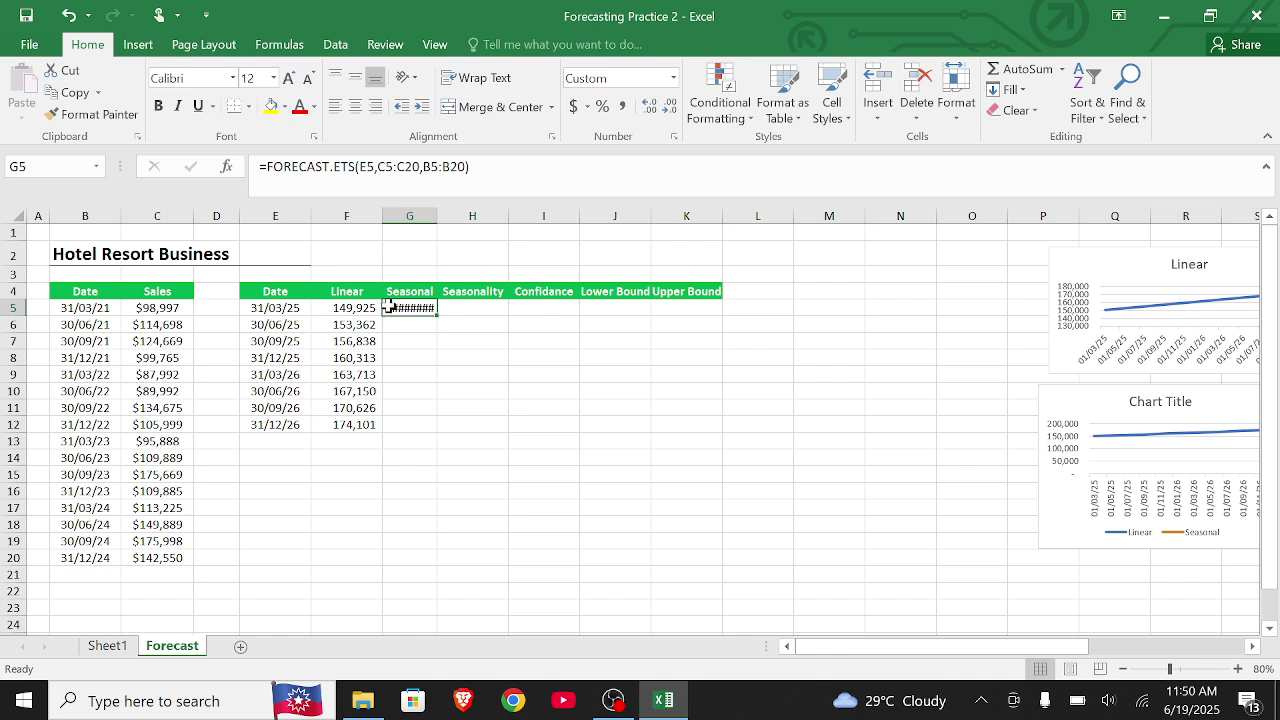
left_click(672, 78)
left_click(657, 108)
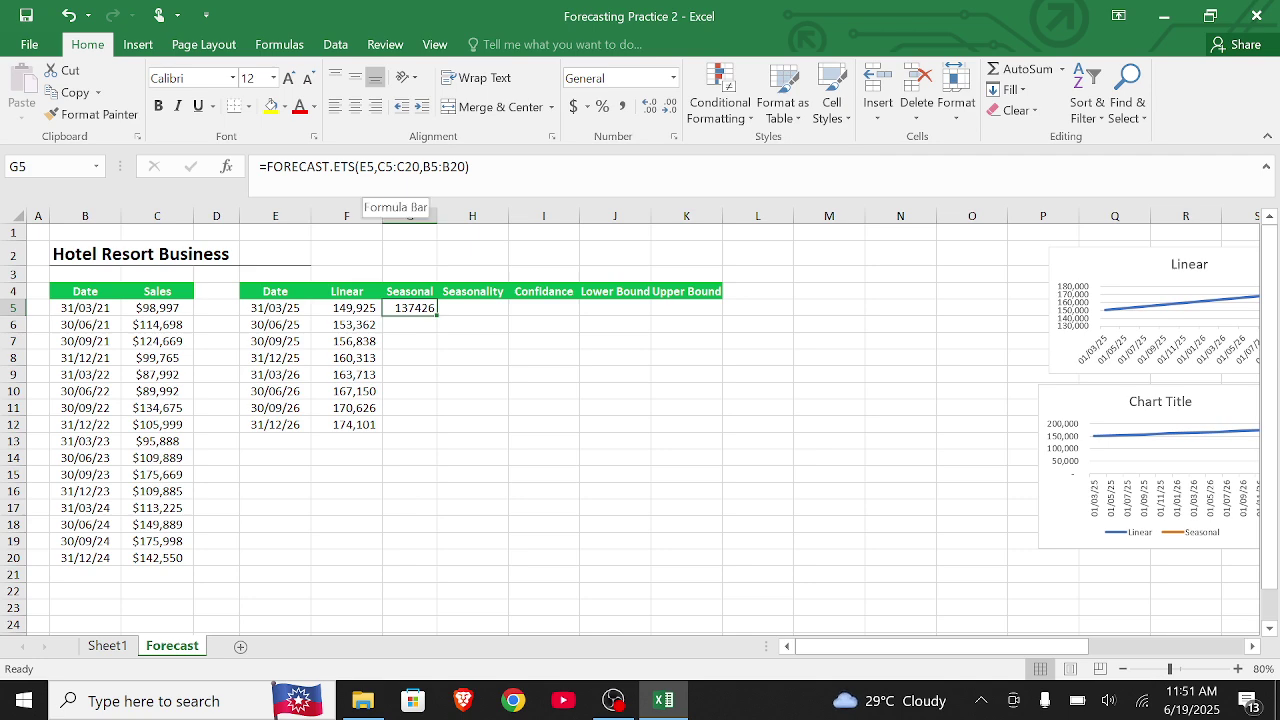
Make the values range in G5's seasonal forecast formula absolute as $C$5:$C$20.
left_click(377, 168)
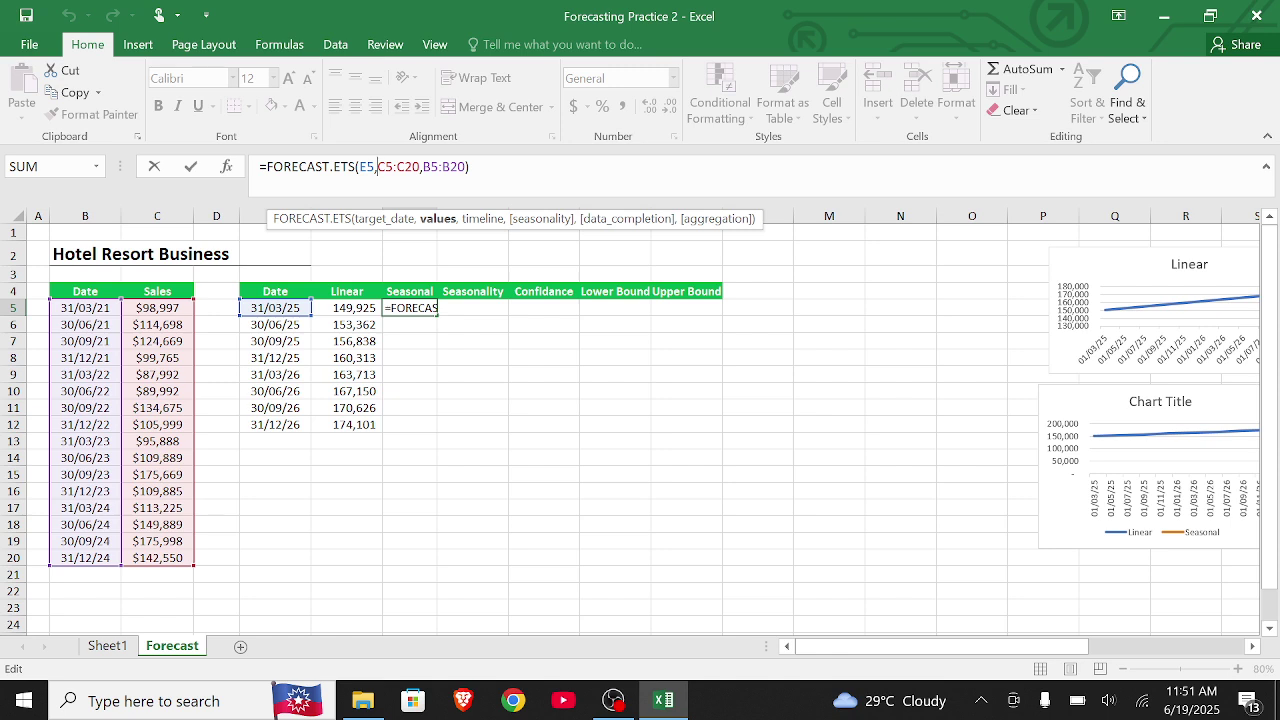
key("F4")
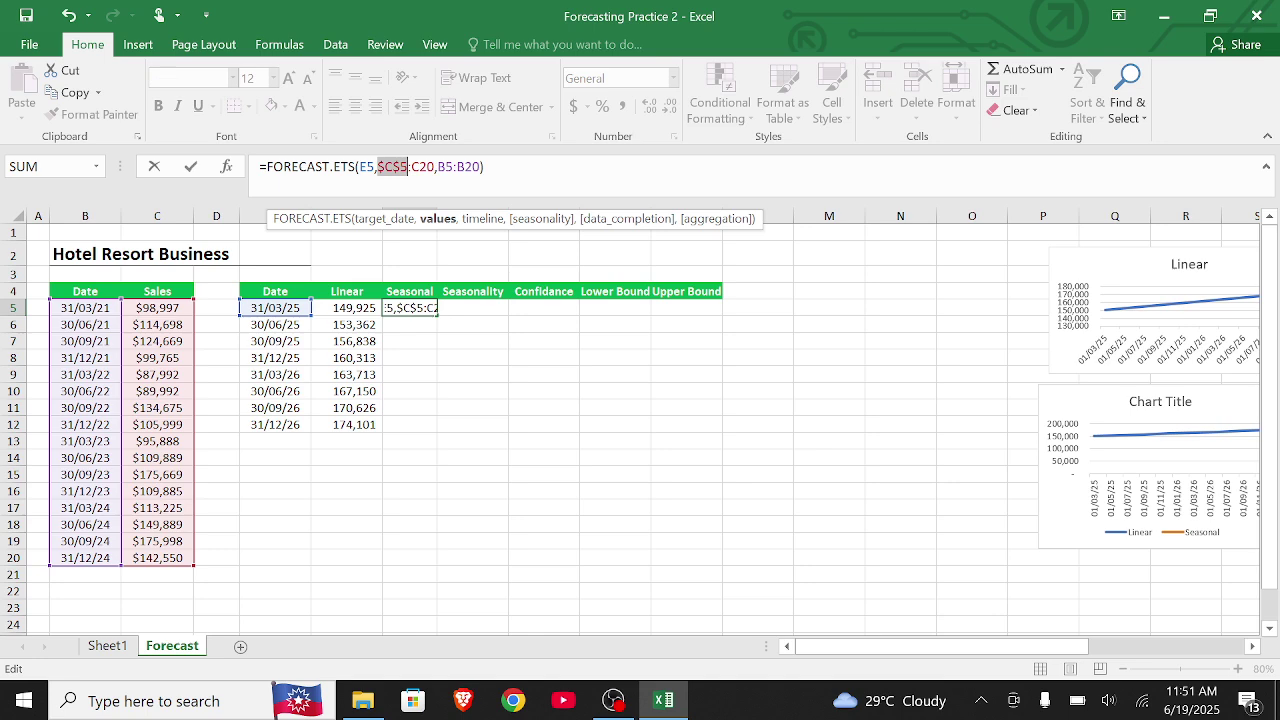
left_click(411, 167)
key("F4")
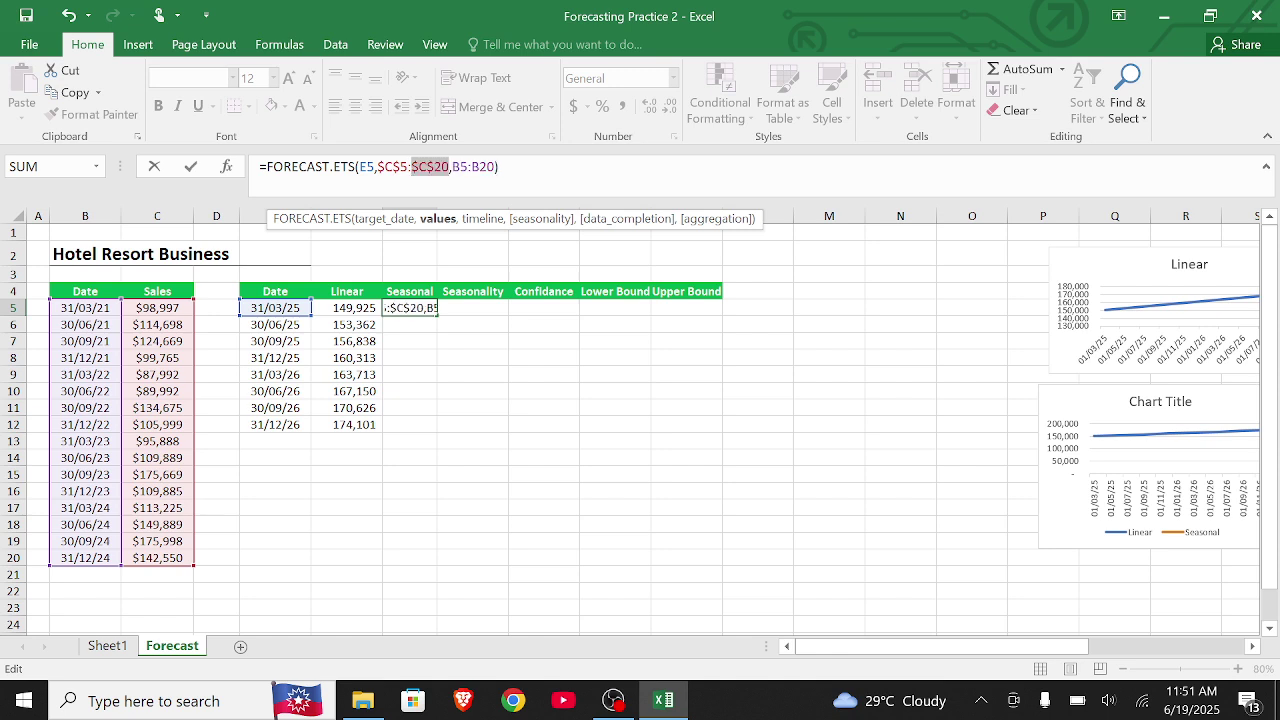
Make the timeline range in G5's formula absolute as $B$5:$B$20 and fill the formula down through G12.
left_click(451, 167)
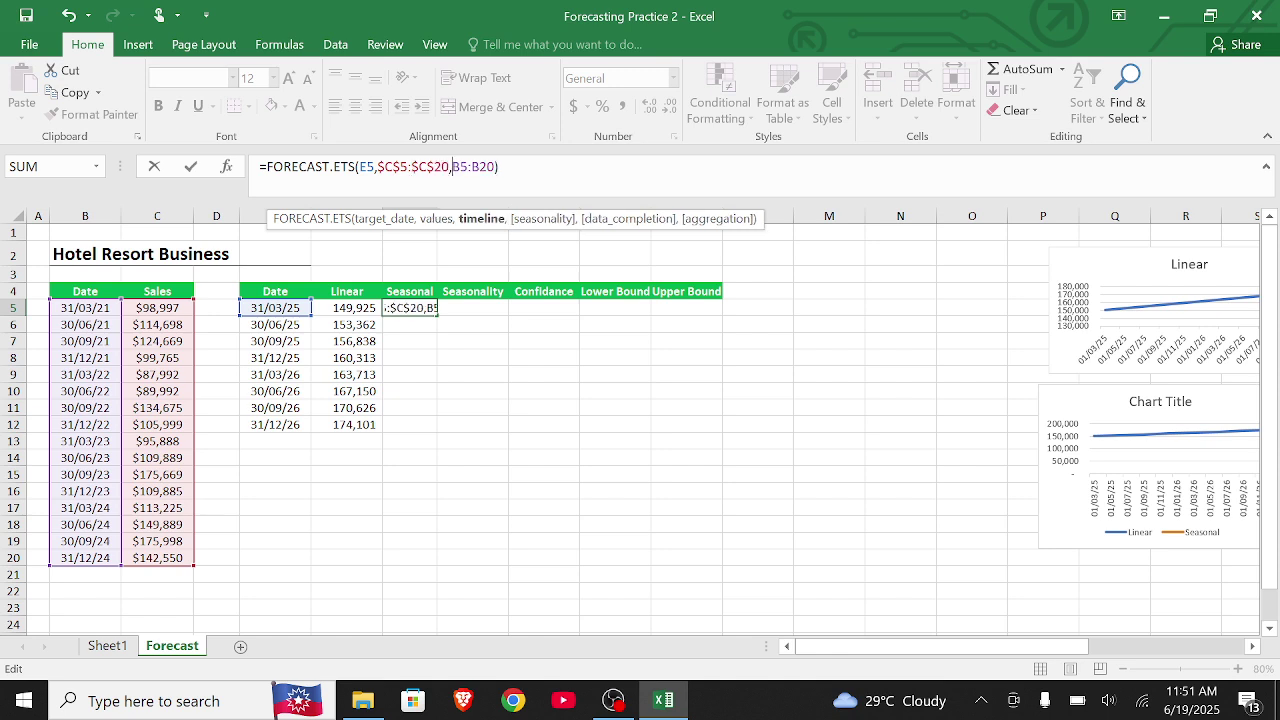
key("F4")
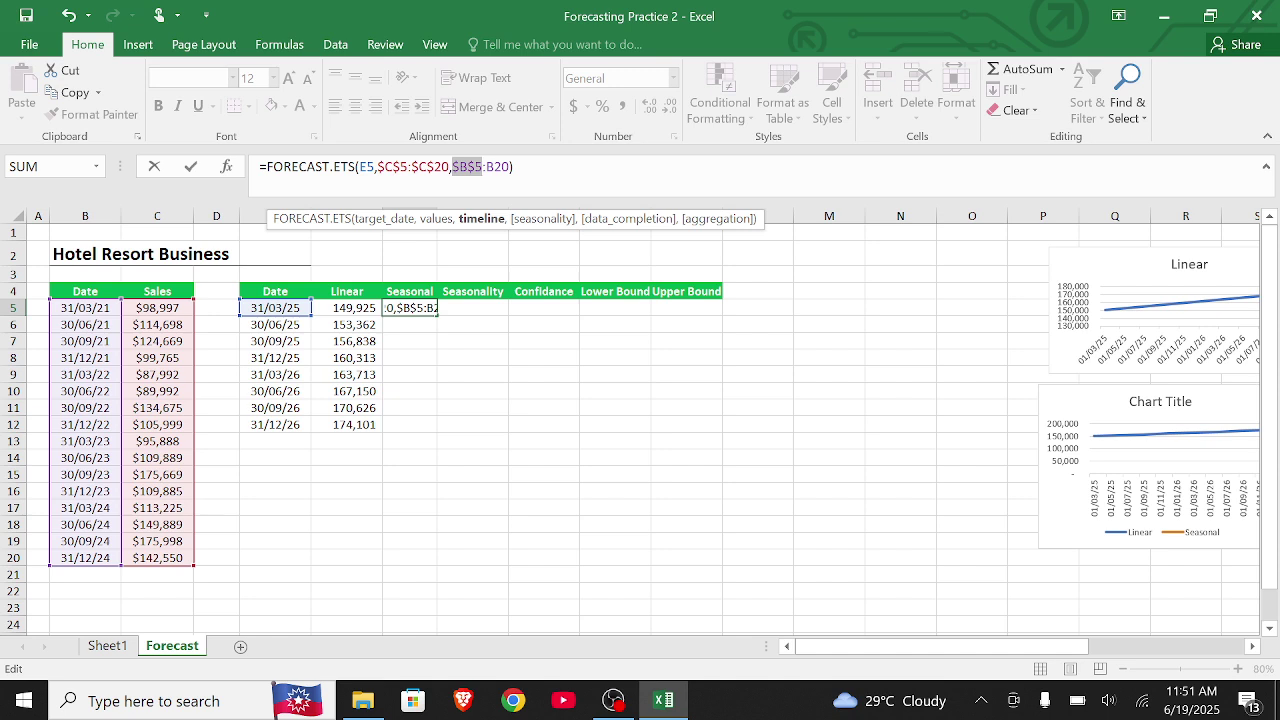
left_click(494, 167)
key("F4")
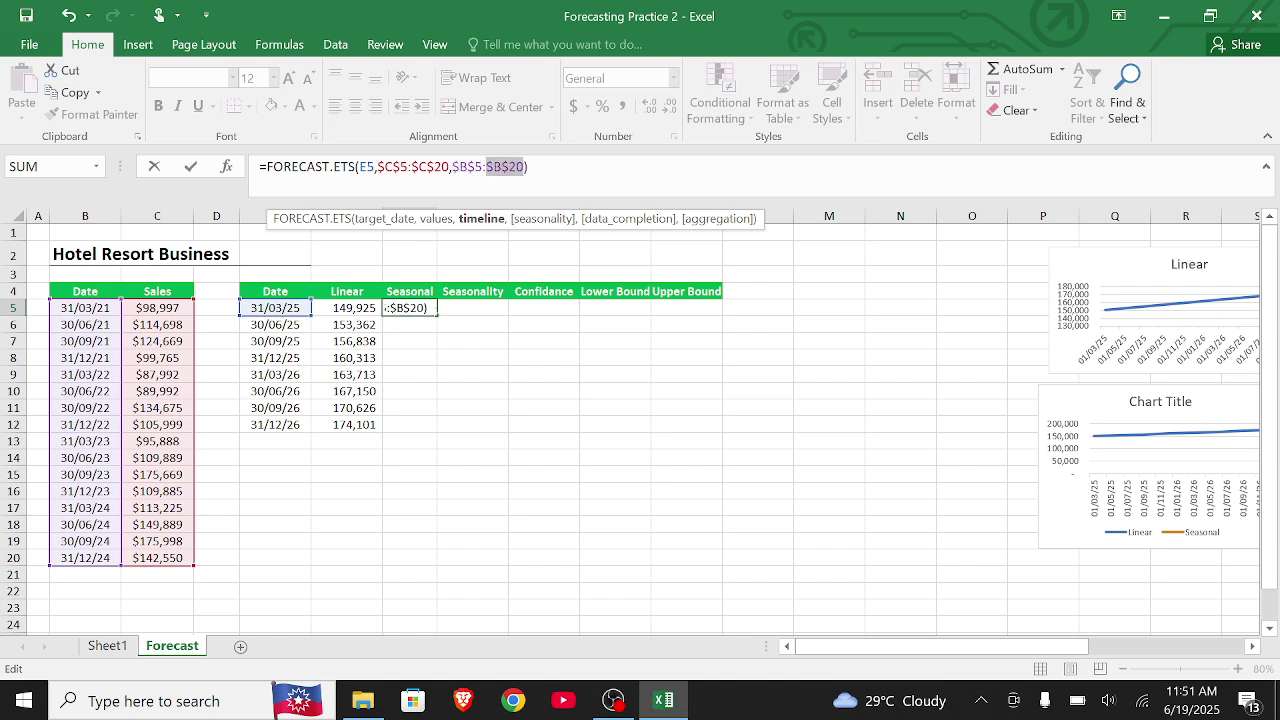
key("Return")
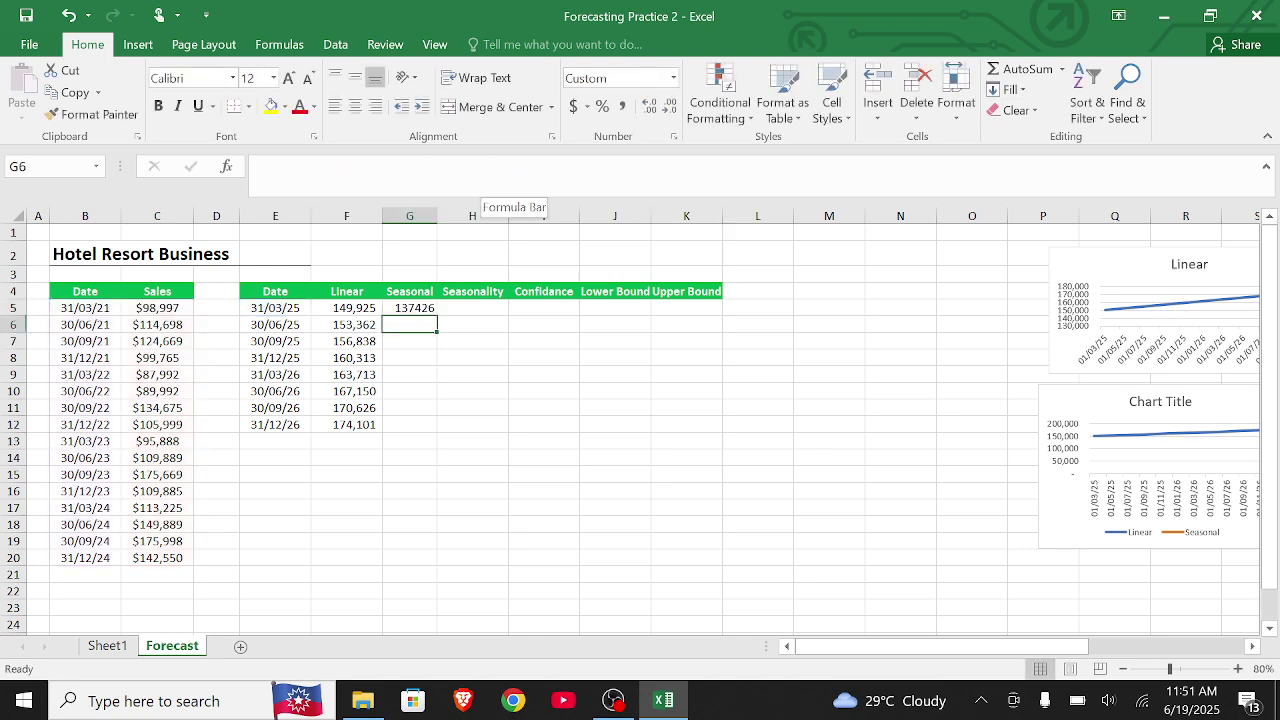
left_click(412, 308)
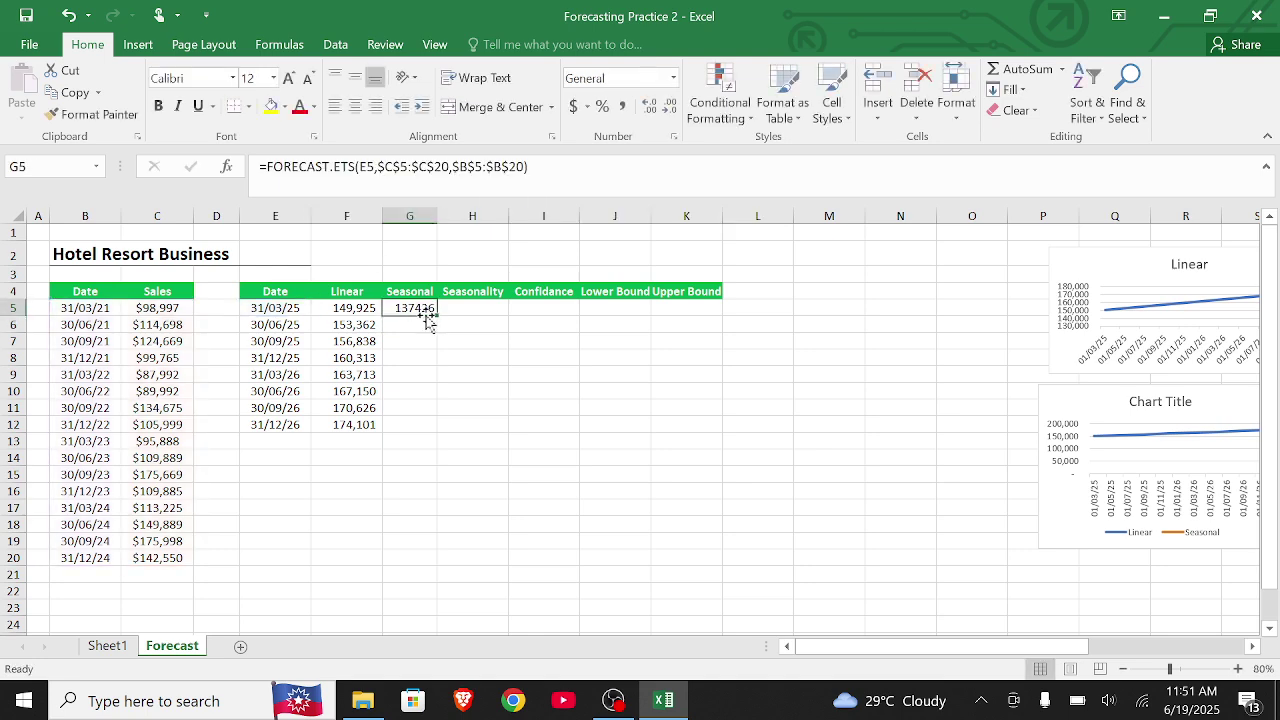
left_click_drag(439, 327, 430, 429)
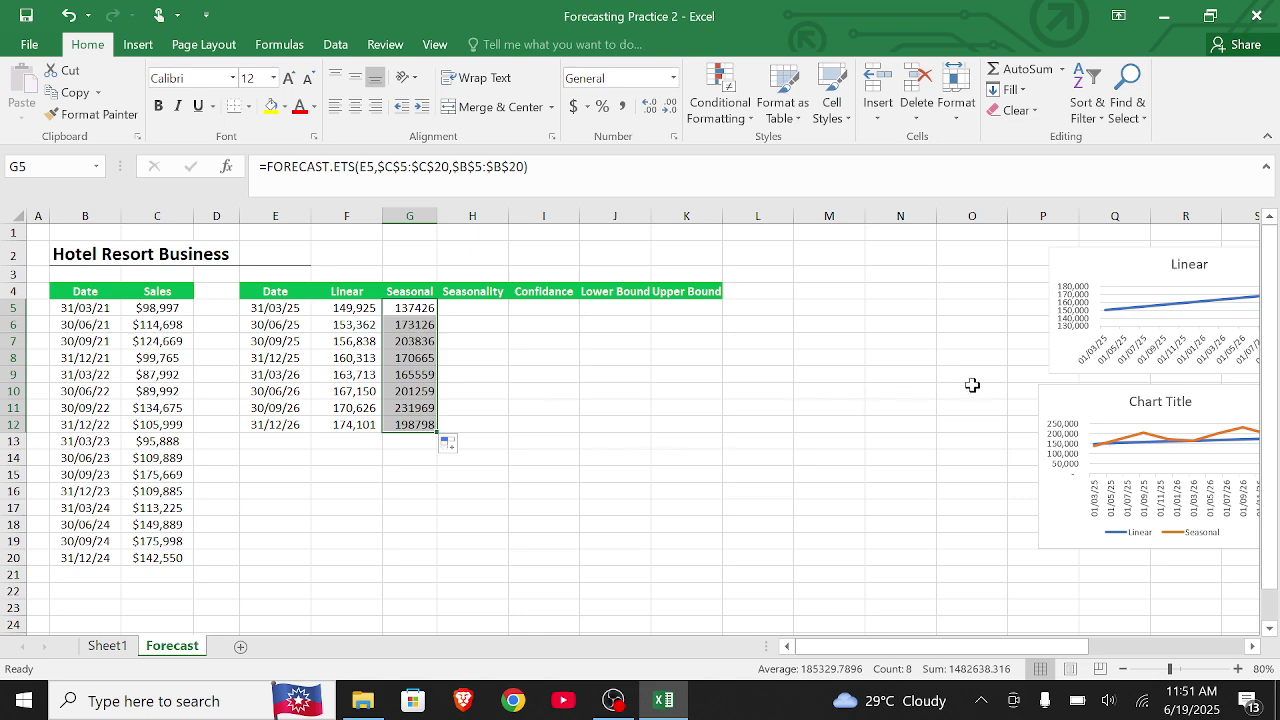
Insert a recommended scatter chart with lines and markers for the Linear header and forecasts in F4:F12.
scroll(972, 385, "right", 5)
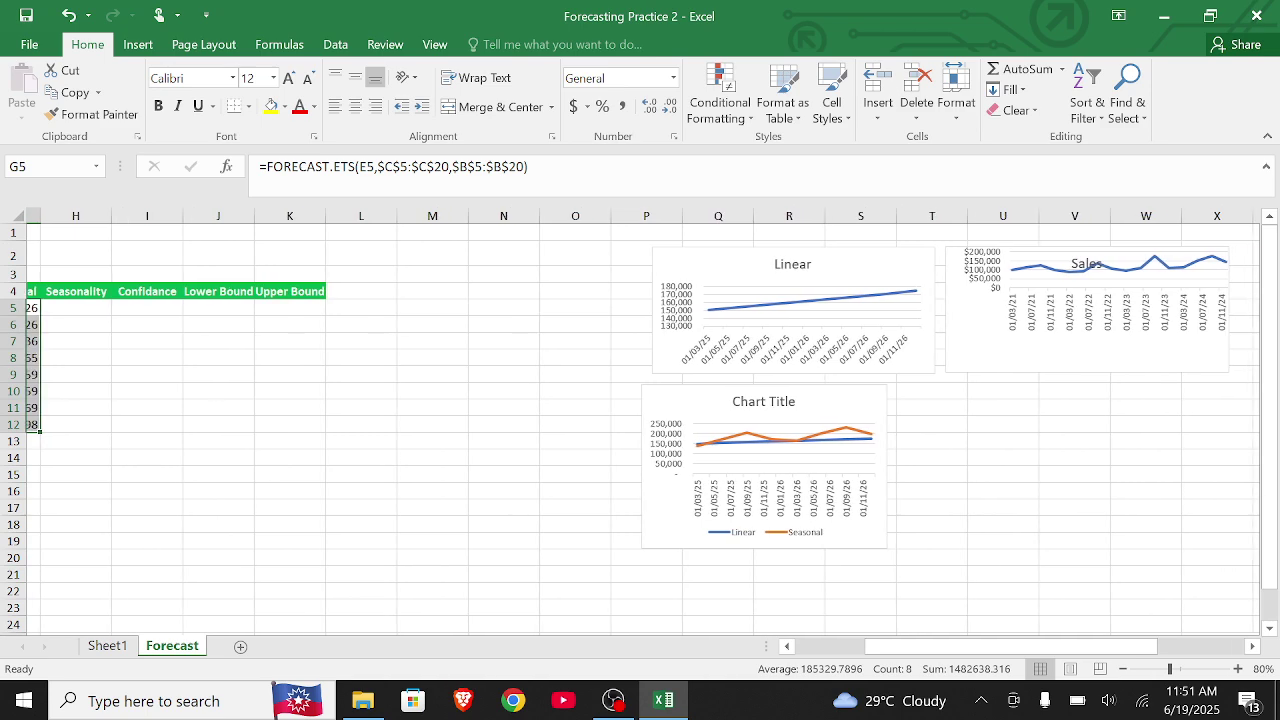
scroll(640, 422, "left", 3)
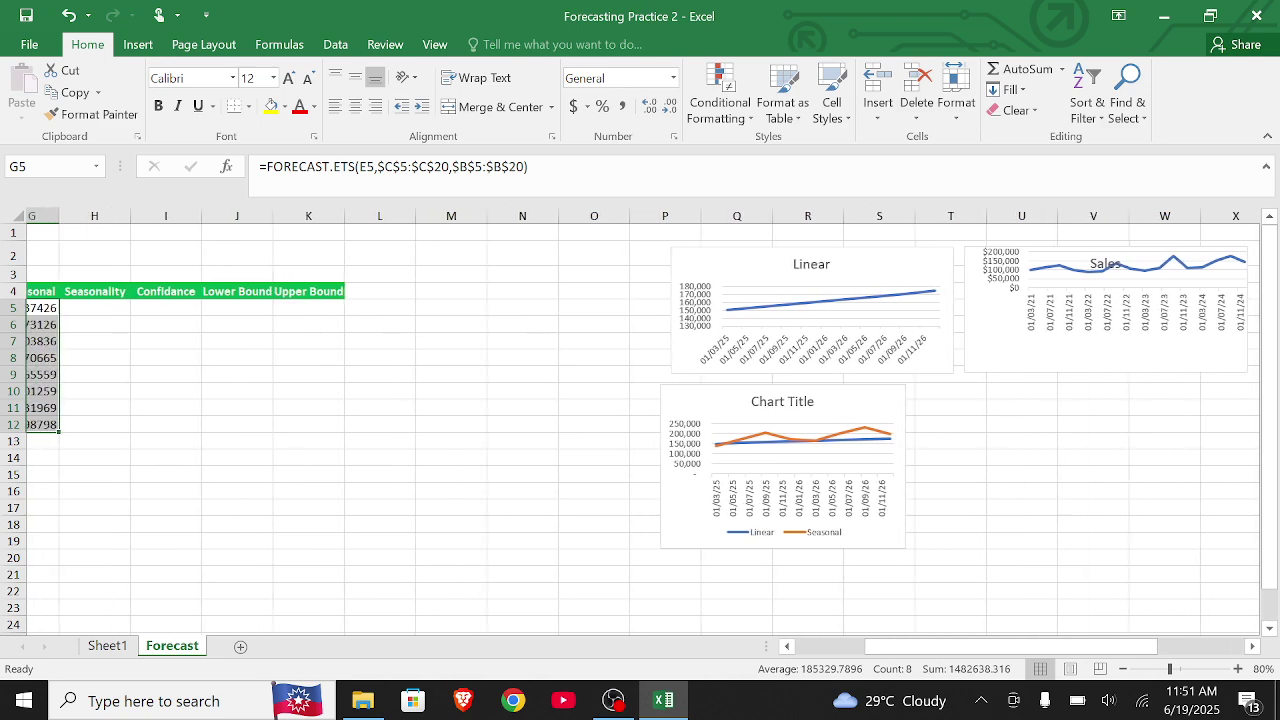
scroll(320, 349, "right", 1)
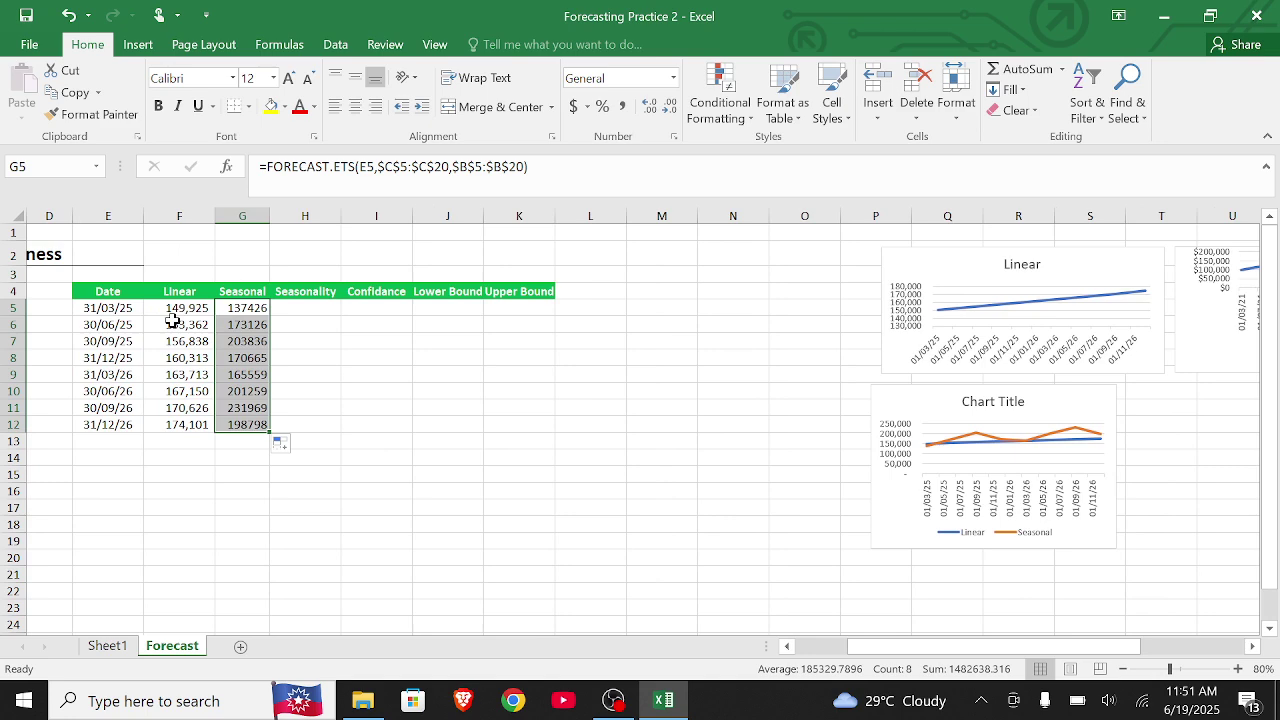
left_click_drag(190, 306, 207, 424)
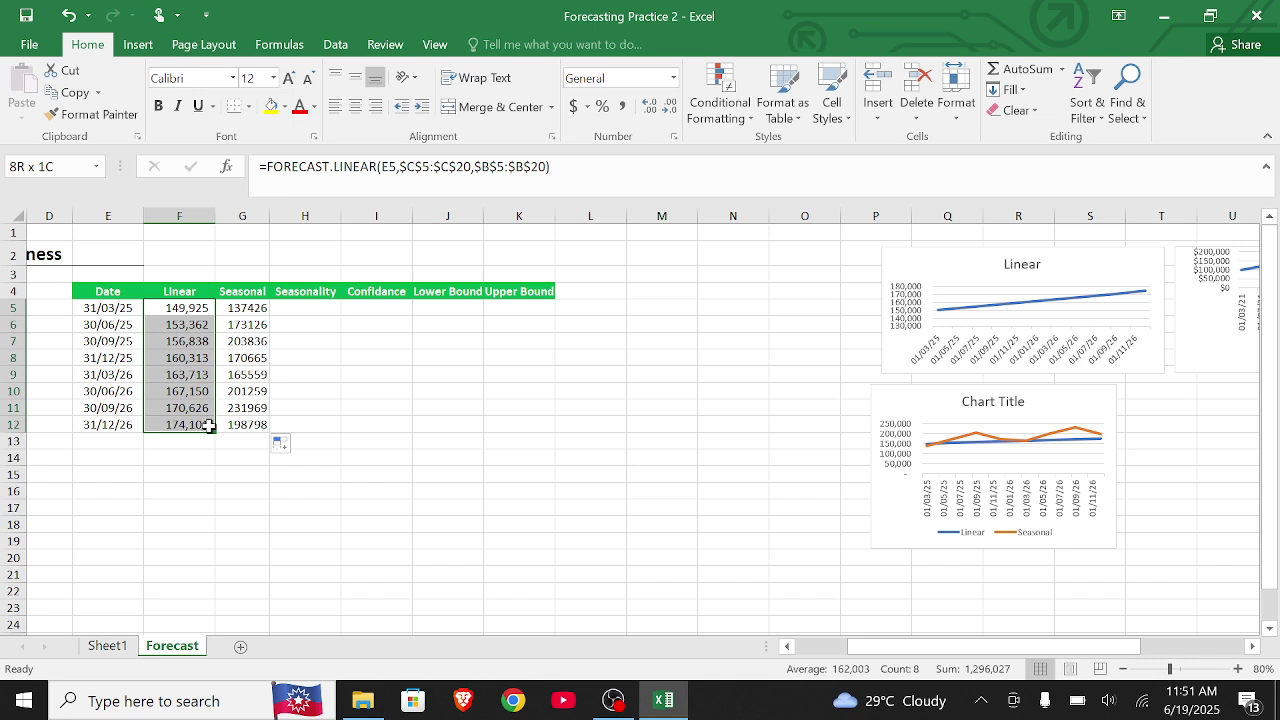
left_click(198, 295)
left_click_drag(198, 298, 195, 425)
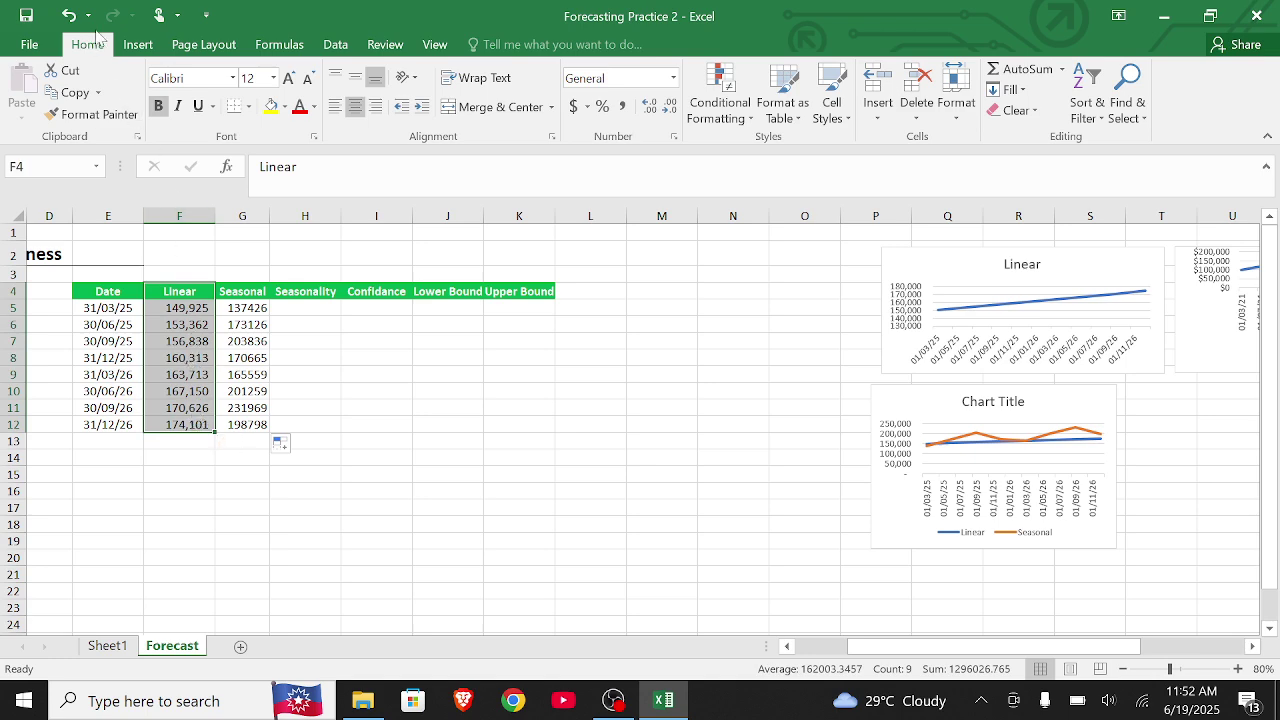
left_click(131, 40)
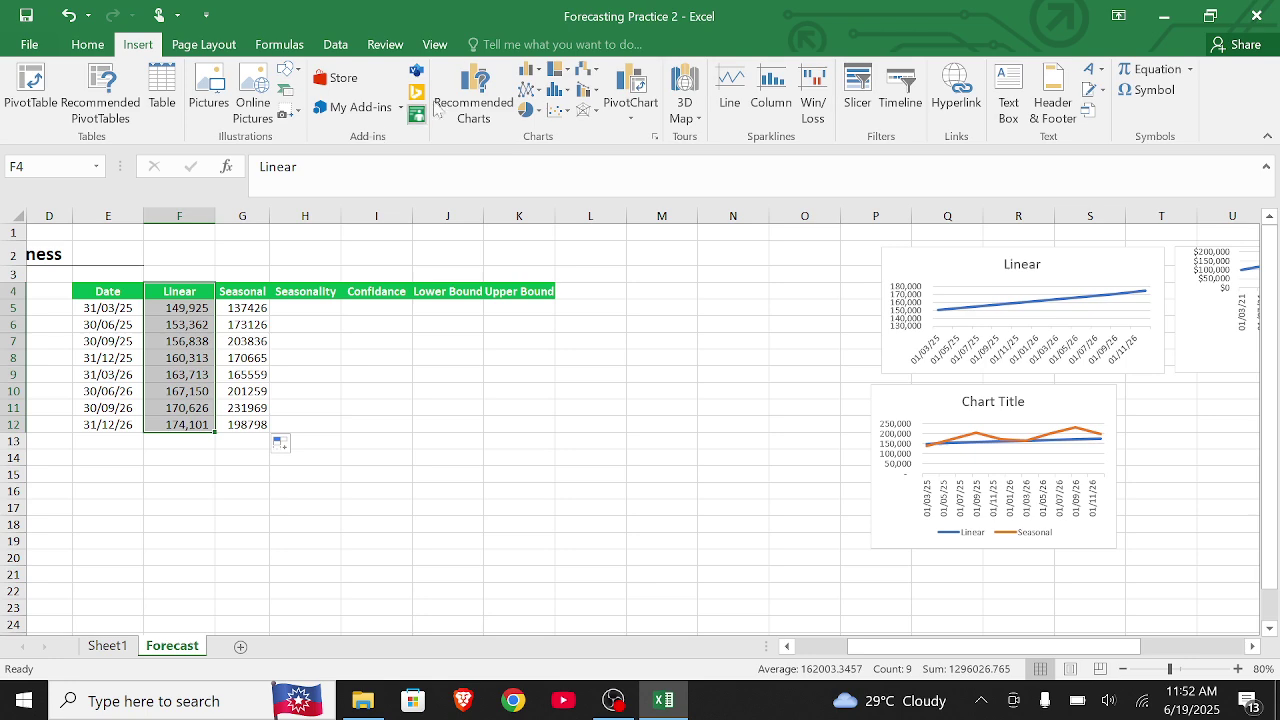
left_click(470, 86)
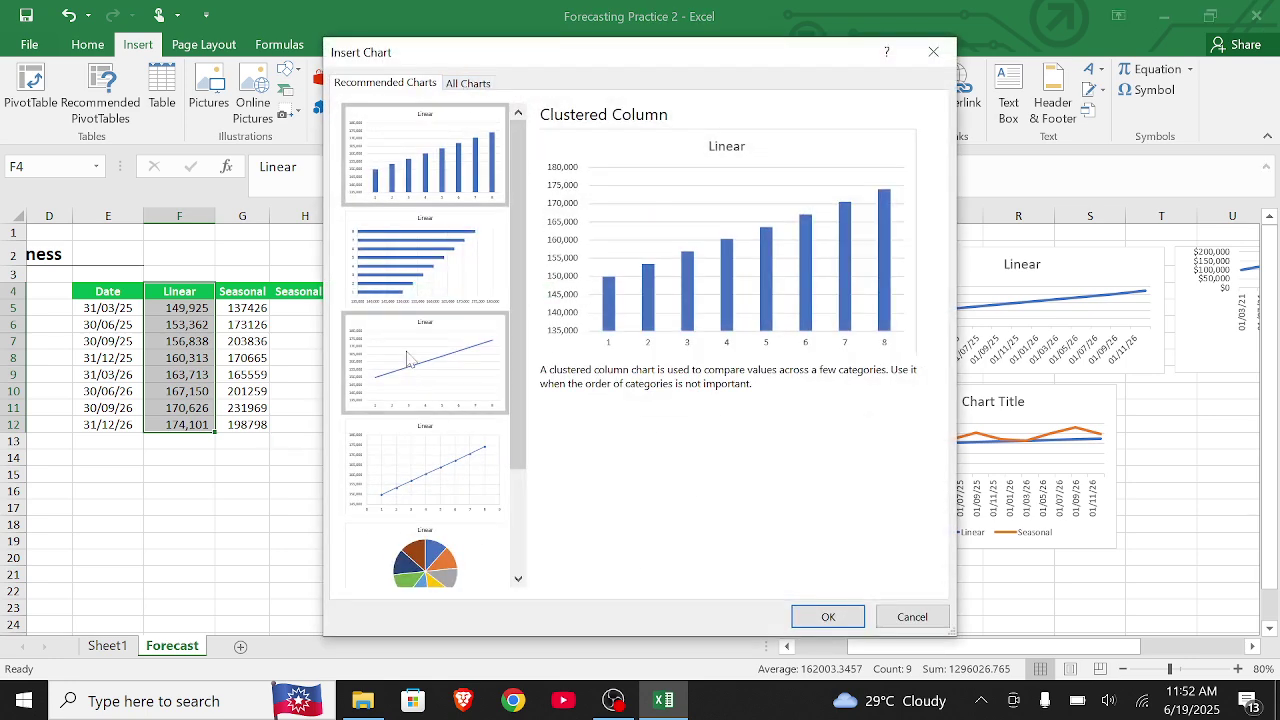
left_click(457, 465)
left_click(823, 615)
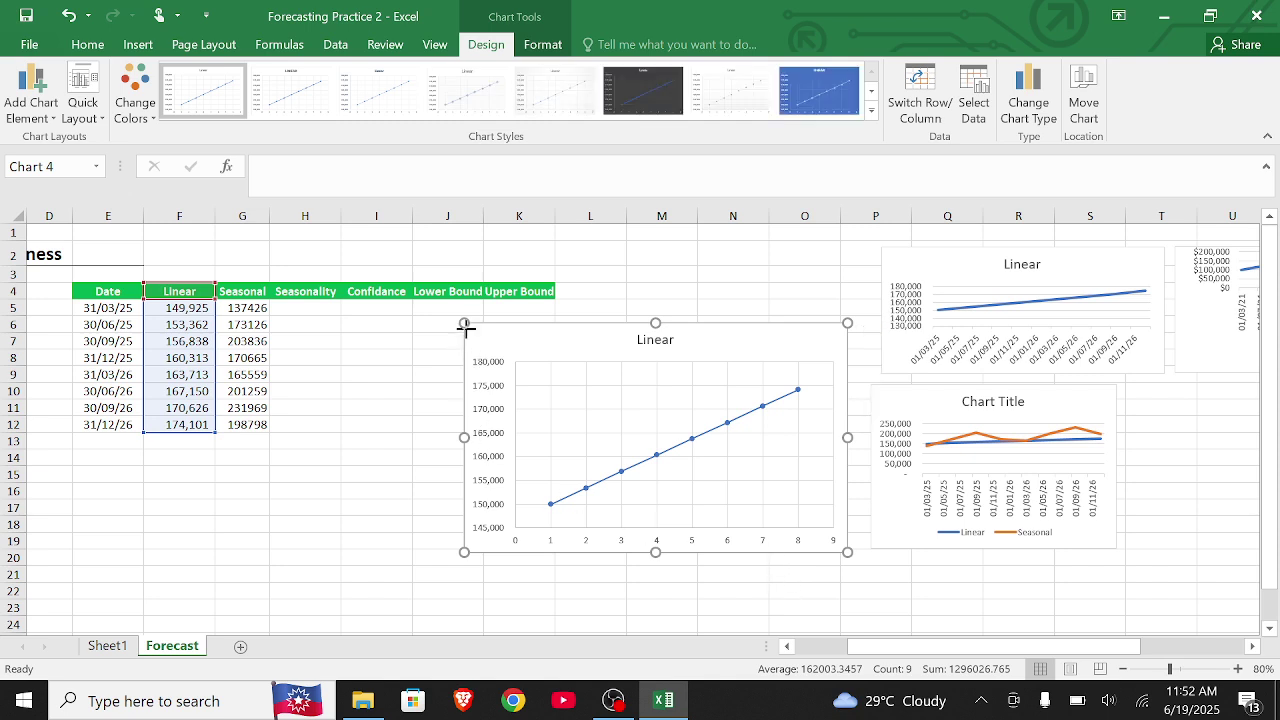
Shrink the new Linear scatter chart and place it below the forecast table, spanning about rows 16 to 22 in columns K to O.
left_click_drag(465, 327, 551, 479)
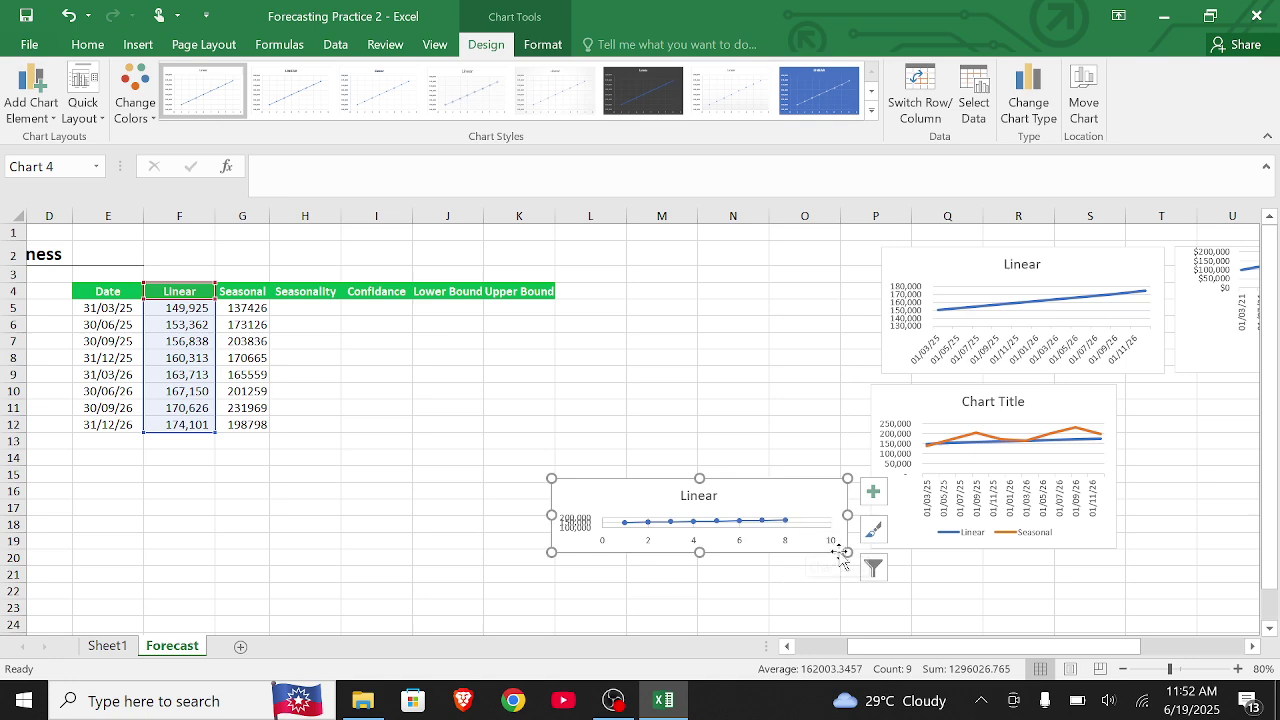
left_click_drag(839, 552, 805, 606)
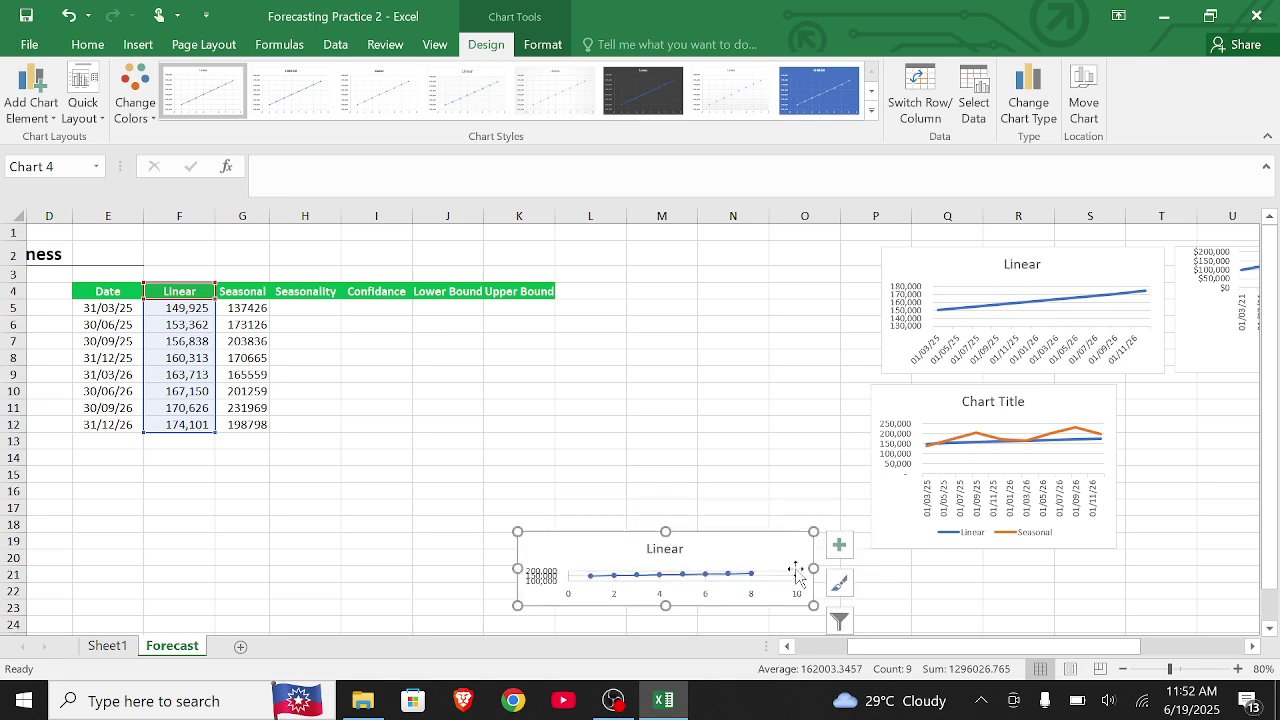
left_click_drag(813, 532, 823, 487)
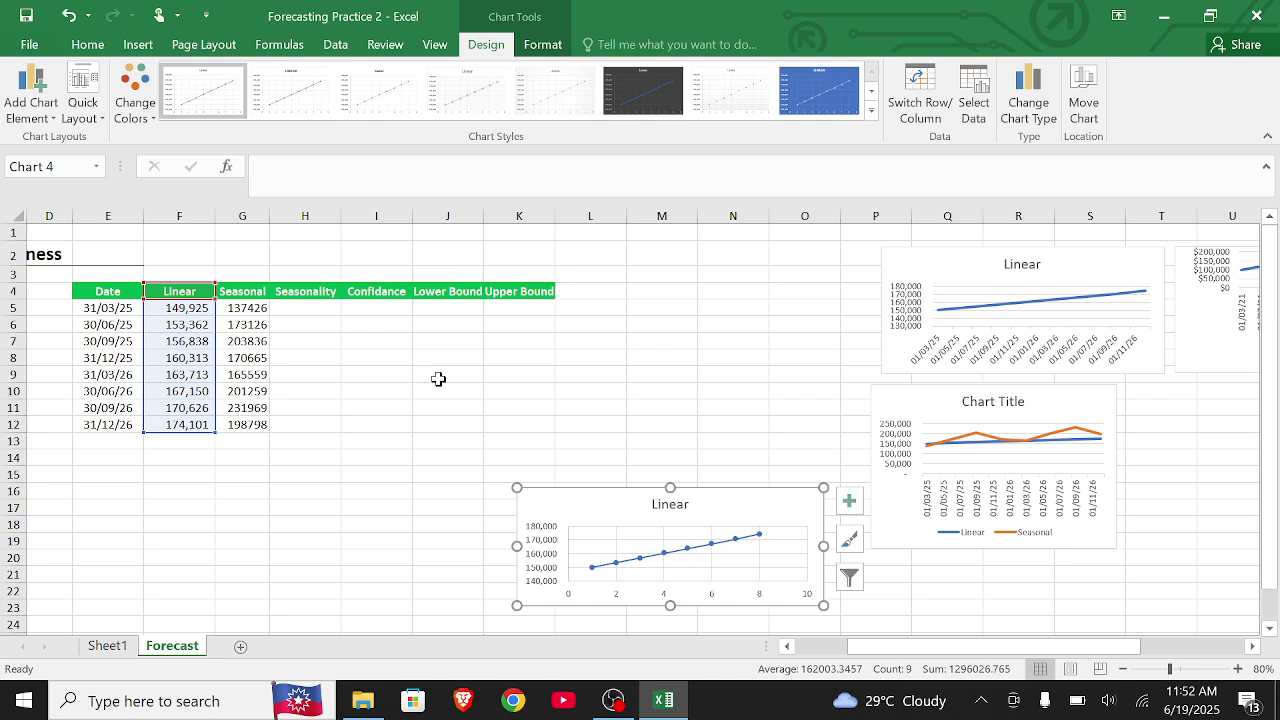
Begin a FORECAST.ETS.SEASONALITY formula in H5 under the Seasonality header.
left_click(298, 311)
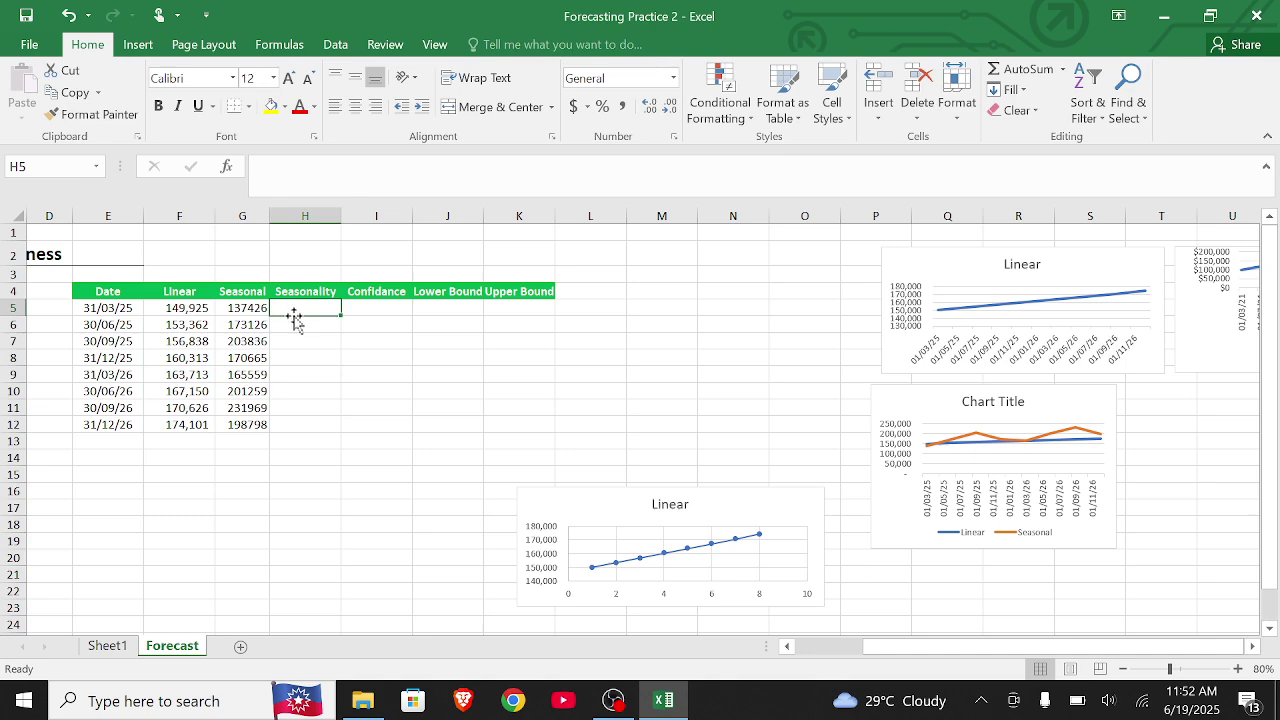
type("=")
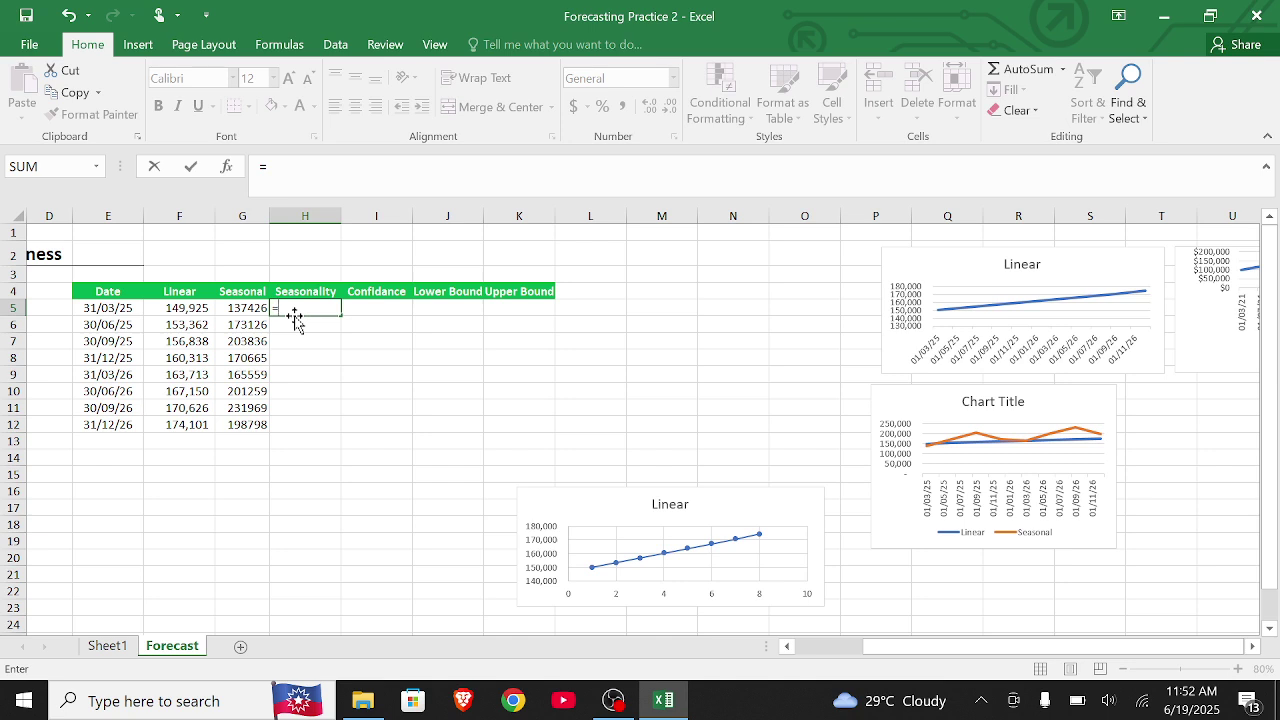
type("forecas")
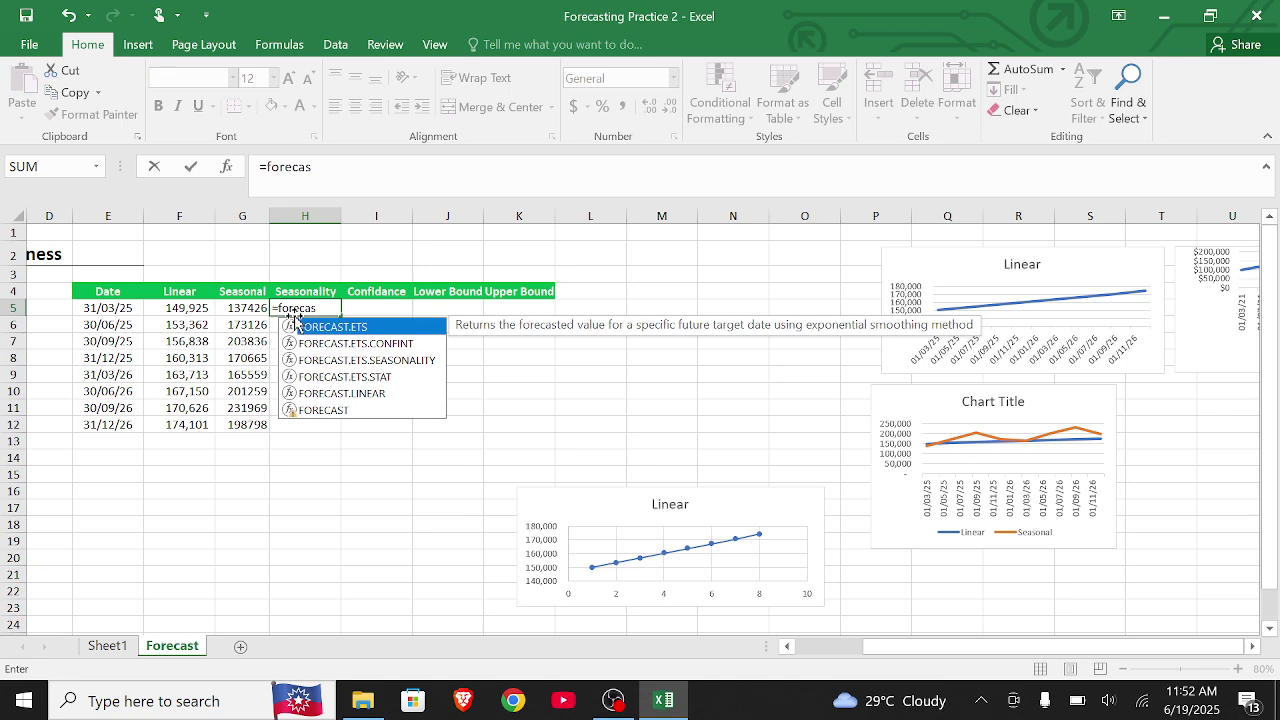
type(".")
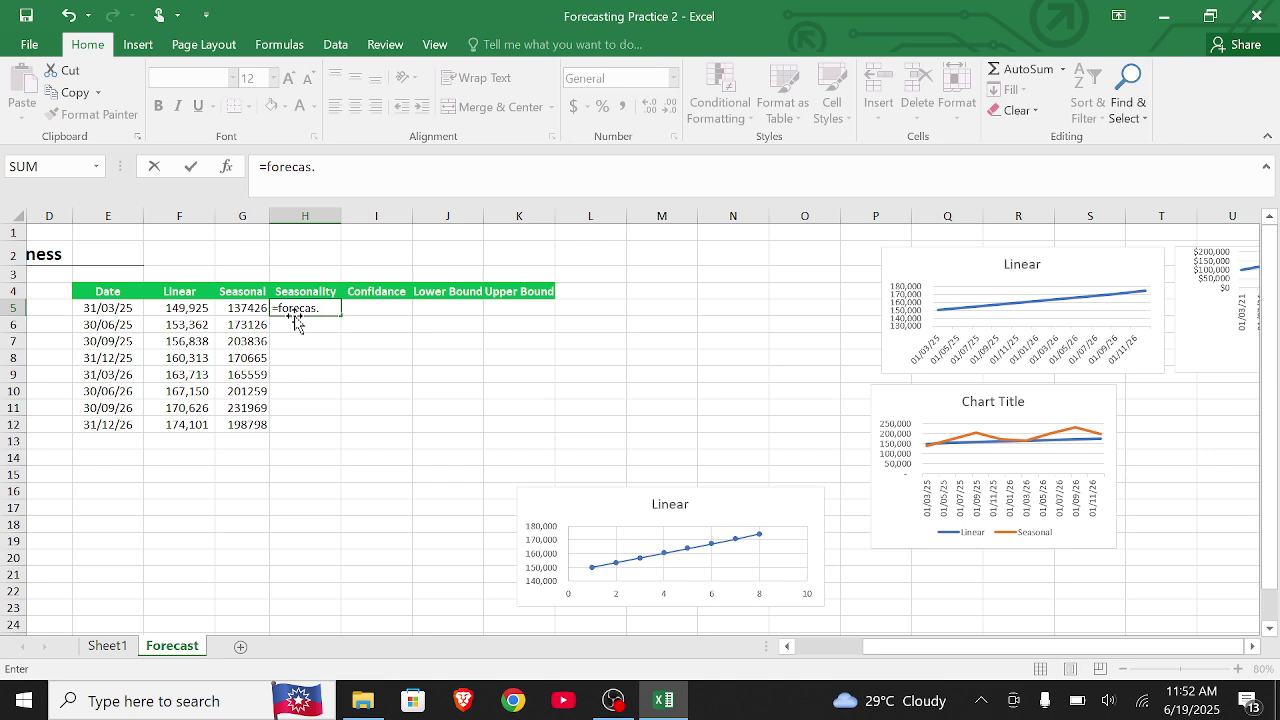
key("BackSpace")
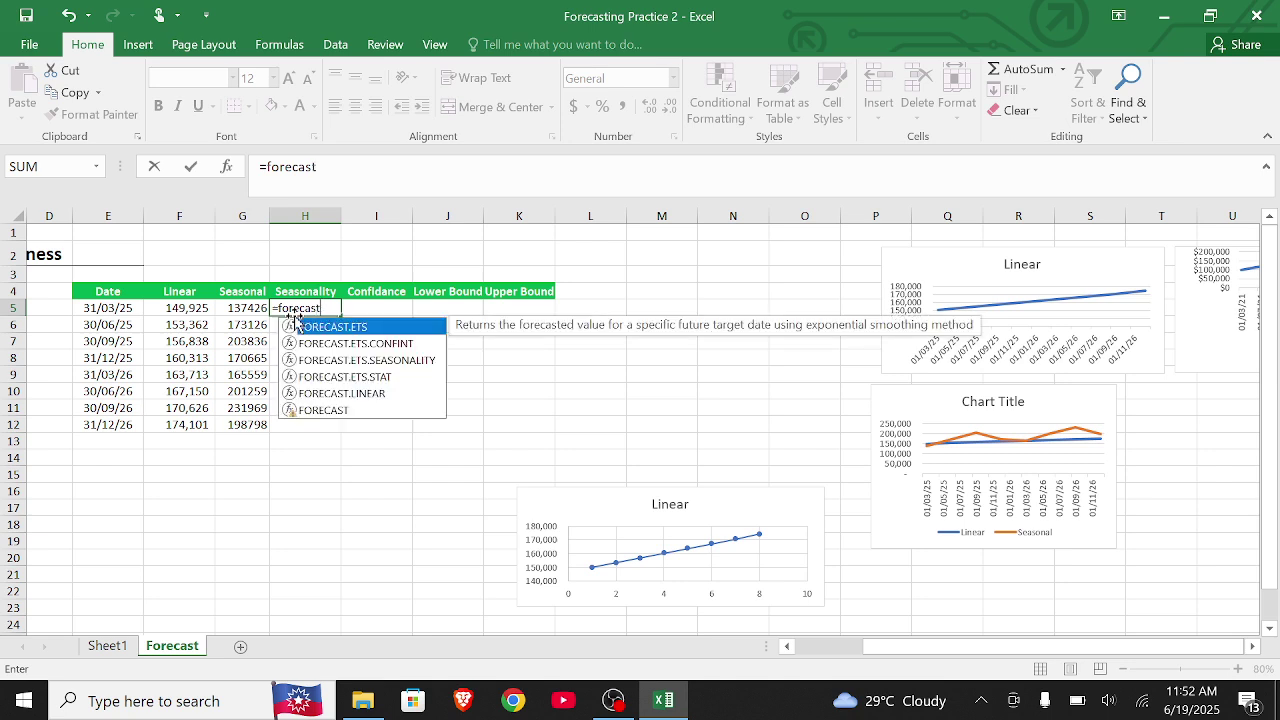
double_click(317, 360)
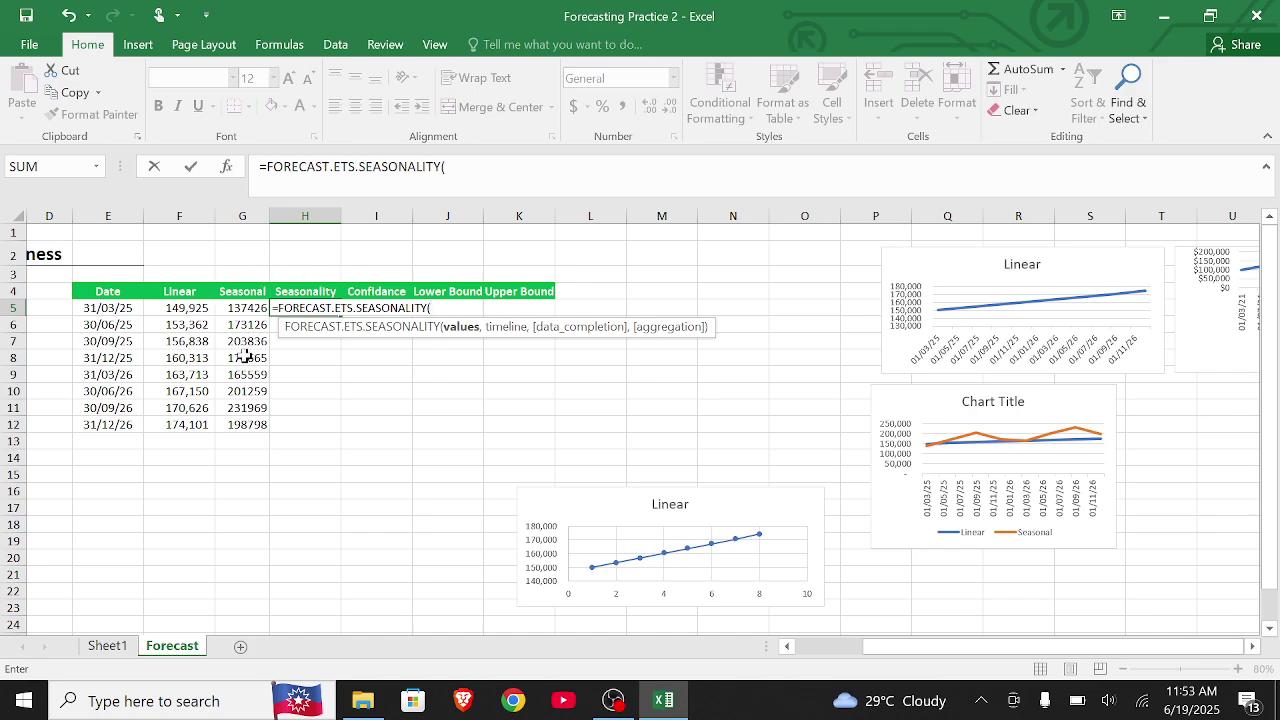
scroll(245, 357, "left", 3)
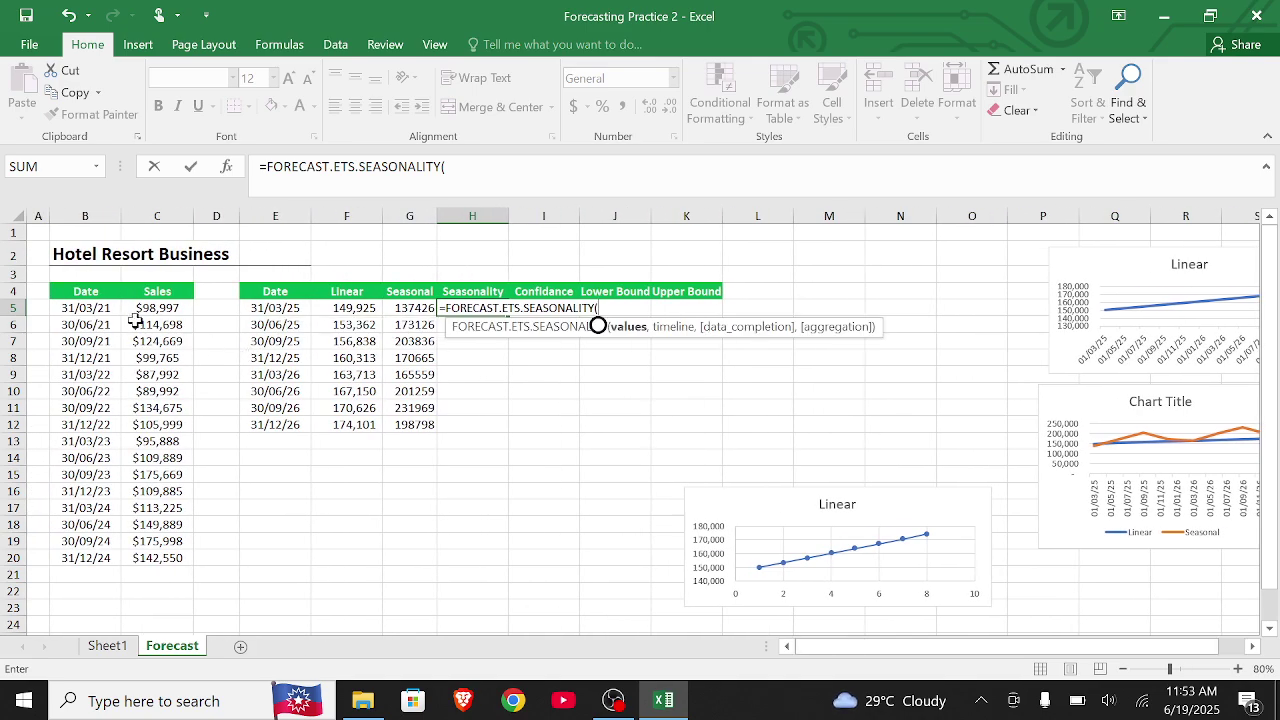
left_click_drag(147, 308, 160, 358)
left_click_drag(194, 397, 180, 455)
key("Return")
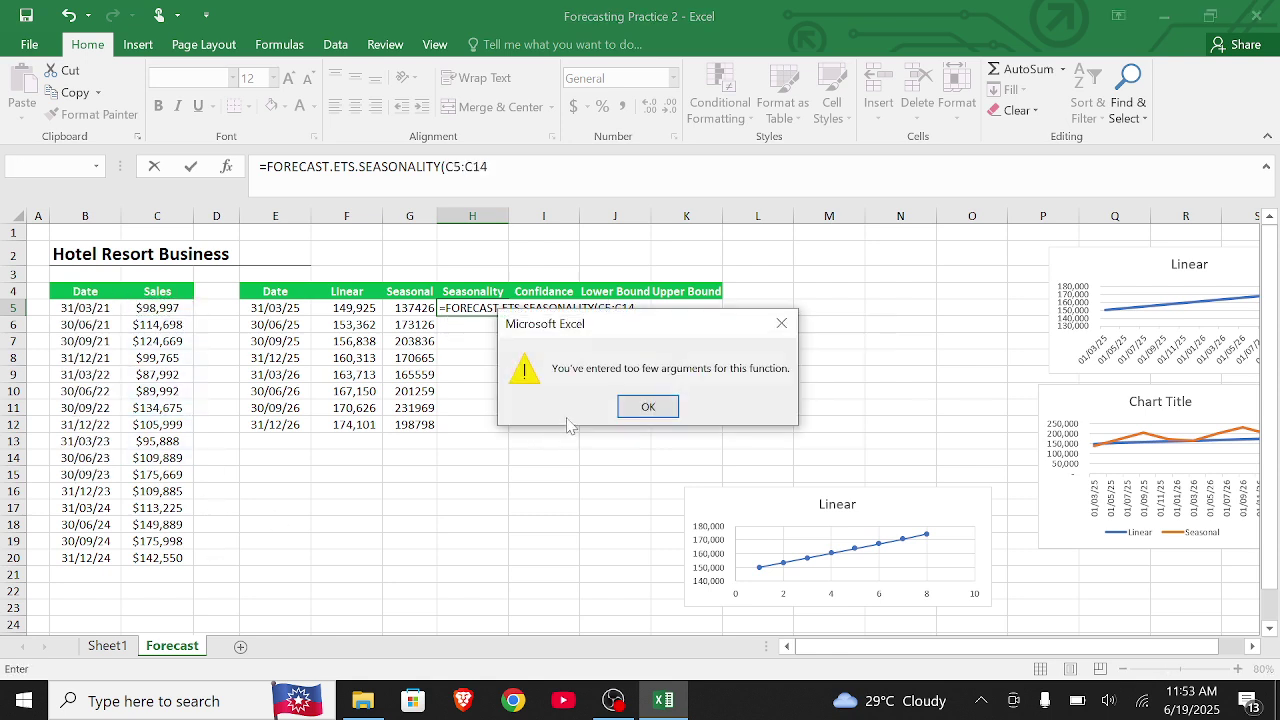
left_click(646, 408)
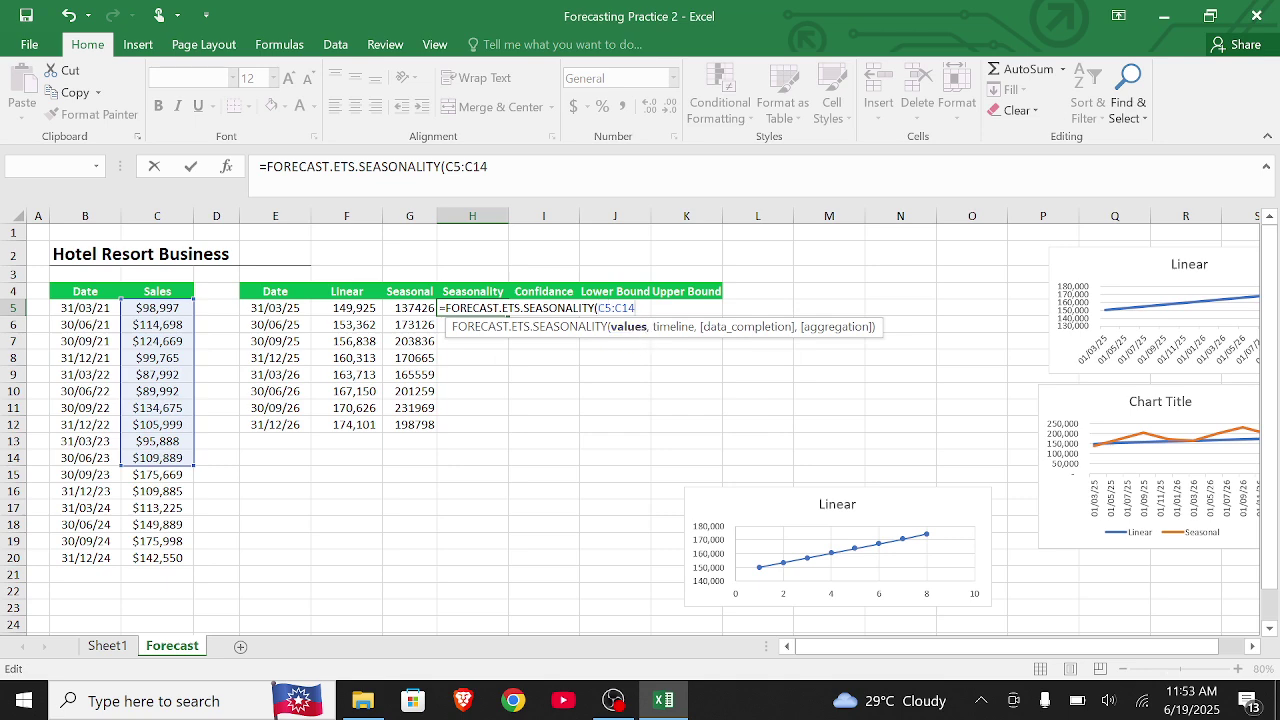
key("BackSpace")
key("BackSpace")
key("BackSpace")
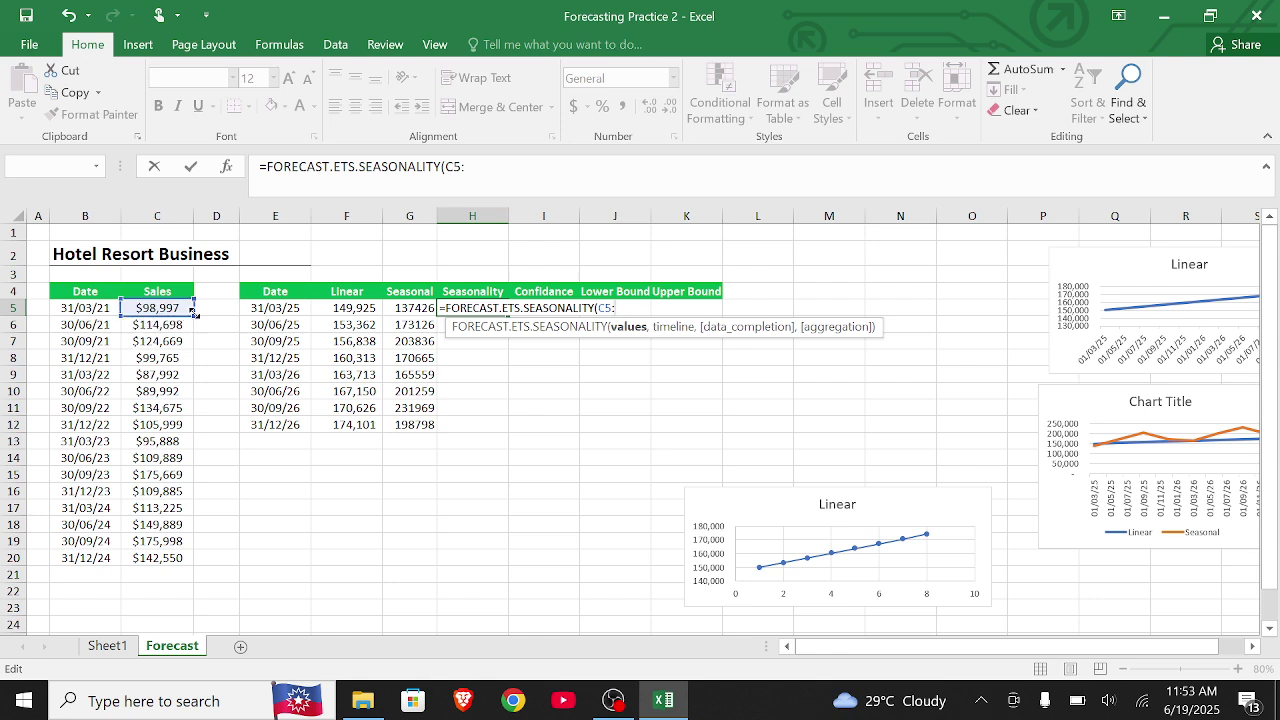
left_click_drag(193, 313, 193, 398)
left_click_drag(190, 421, 184, 558)
key("Return")
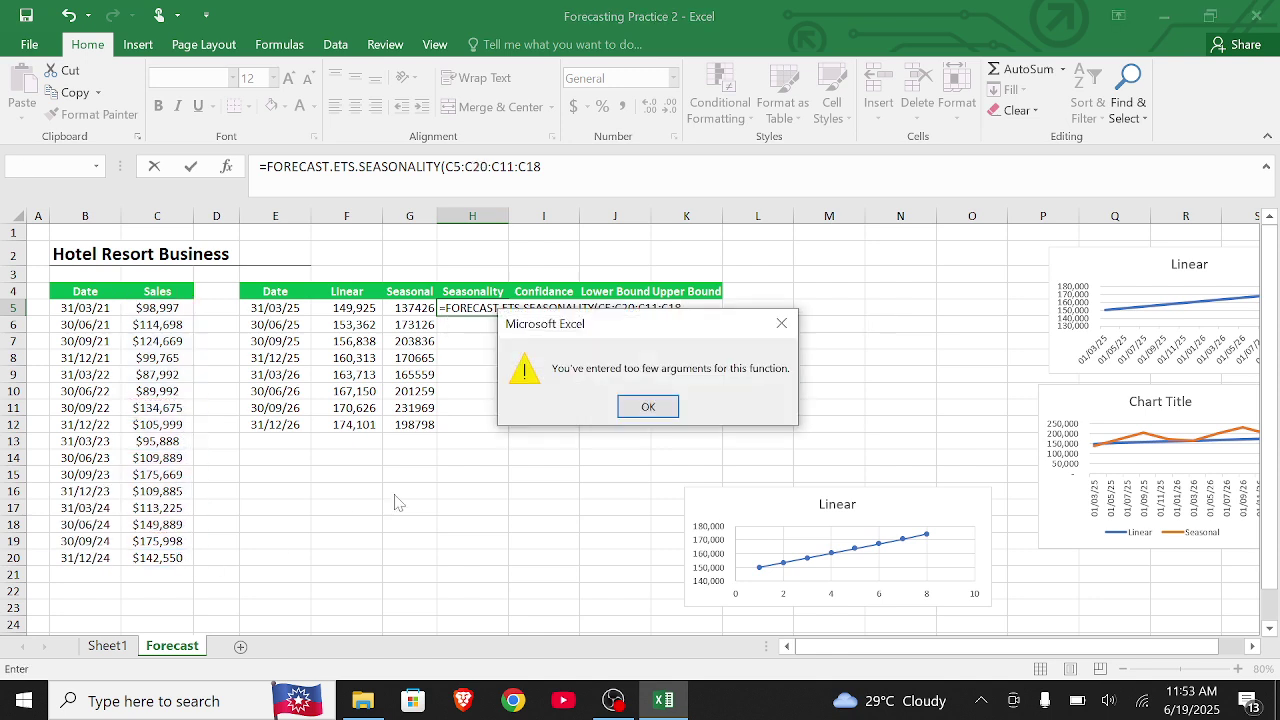
left_click(625, 404)
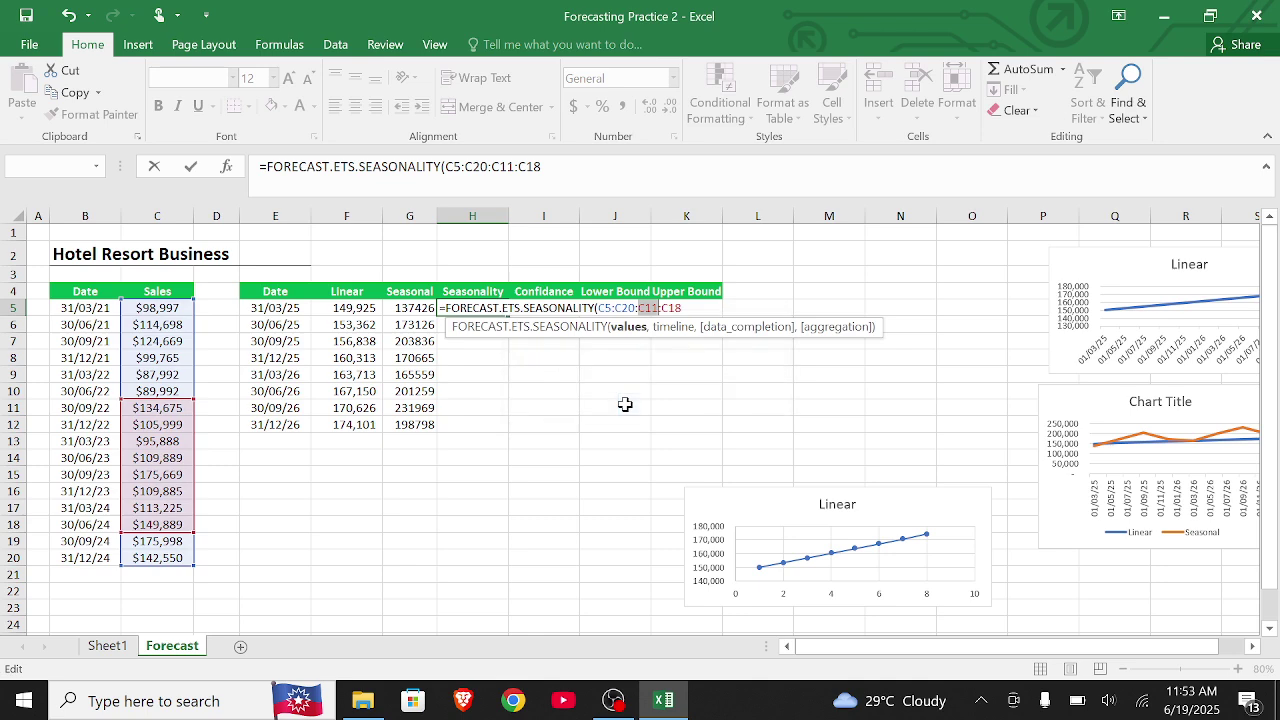
left_click(652, 310)
key("BackSpace")
key("BackSpace")
key("BackSpace")
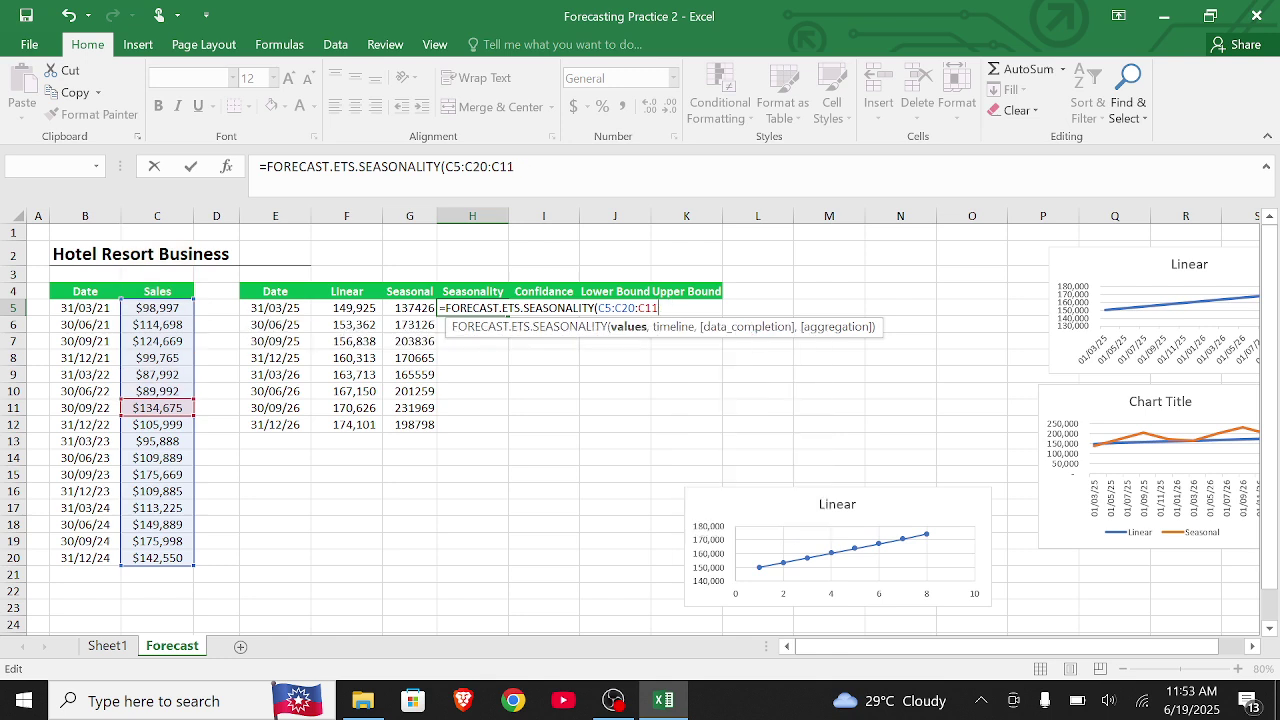
key("BackSpace")
key("BackSpace")
key("BackSpace")
key("BackSpace")
key("BackSpace")
key("BackSpace")
key("BackSpace")
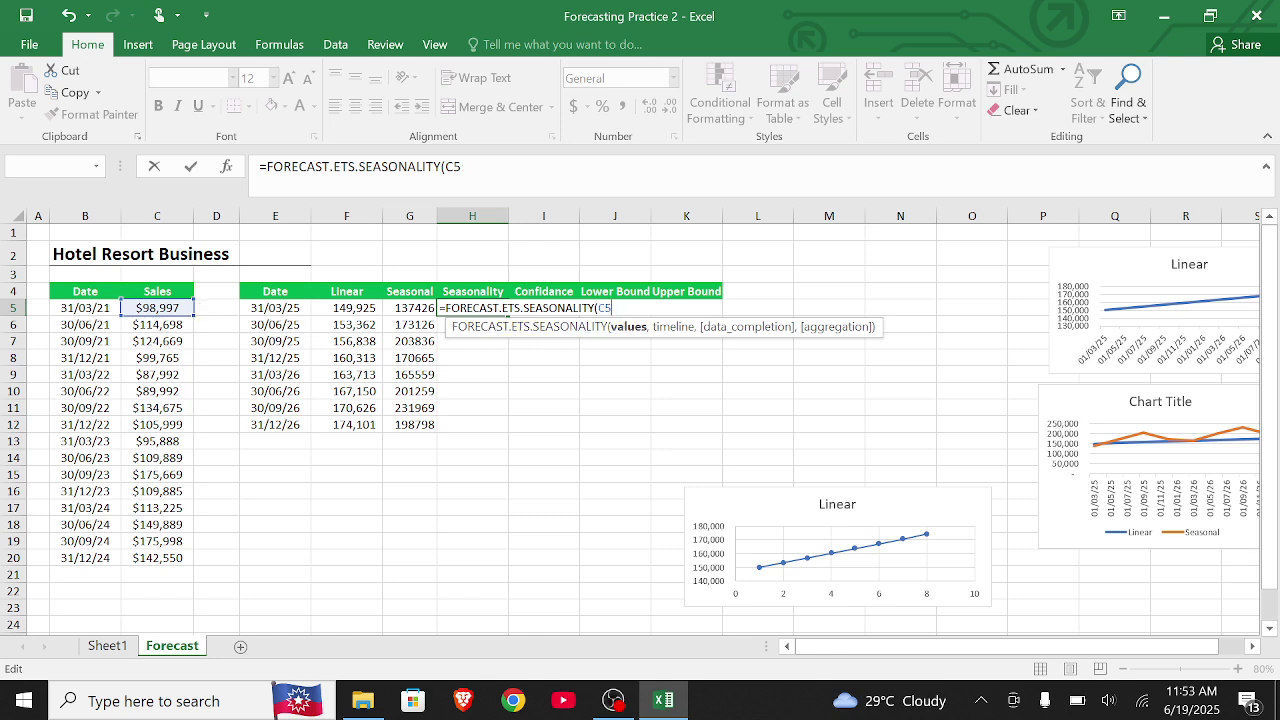
key("BackSpace")
key("BackSpace")
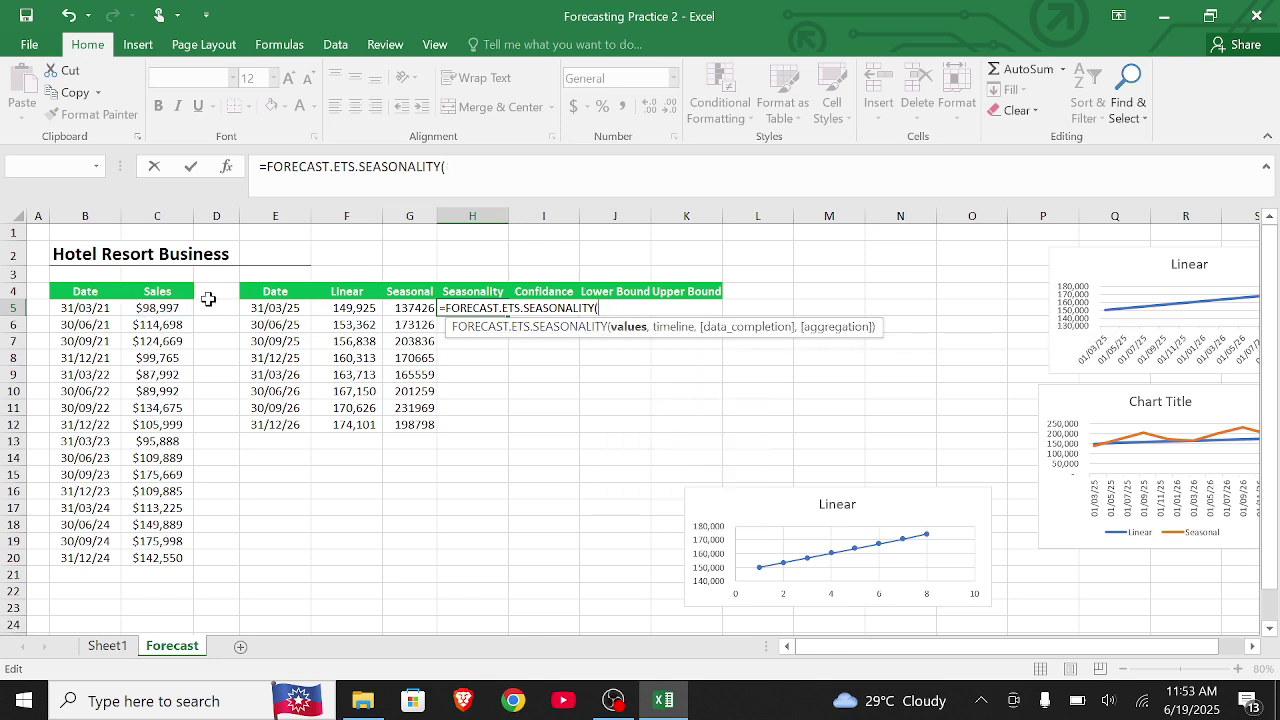
Complete H5's seasonality formula with the sales C5:C20 as values and the dates B5:B20 as timeline.
left_click(170, 306)
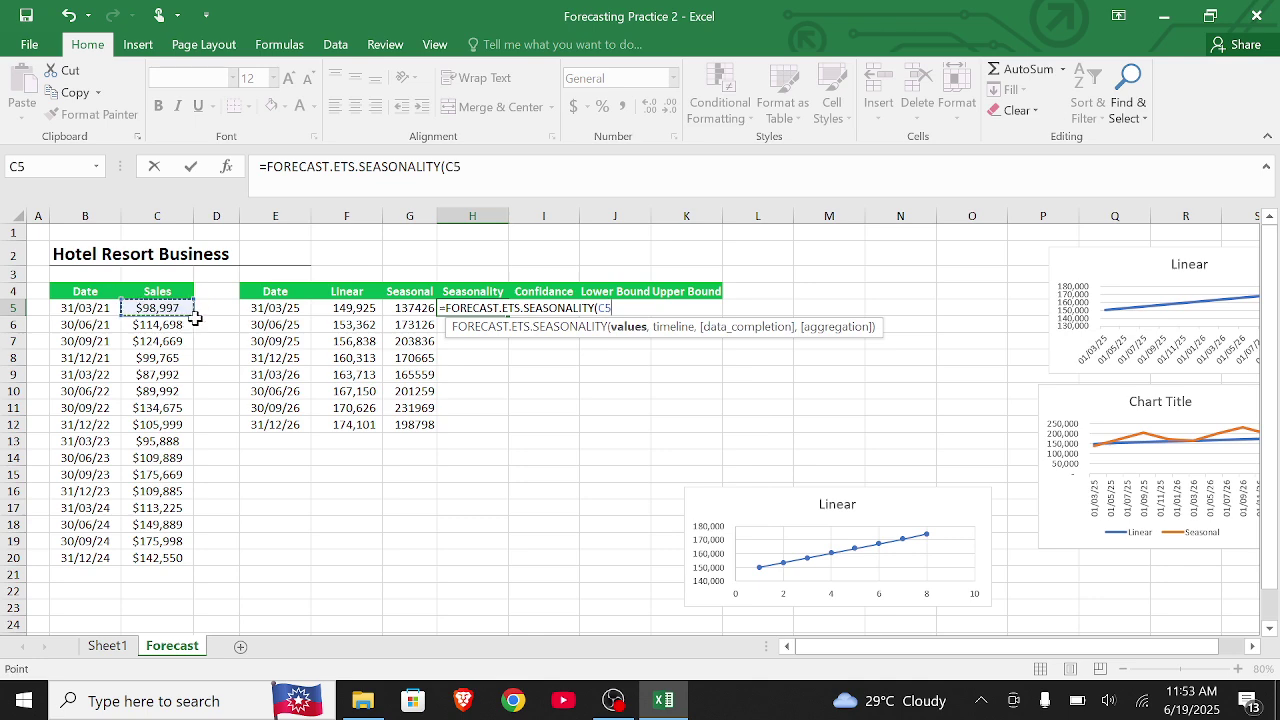
left_click_drag(195, 317, 186, 557)
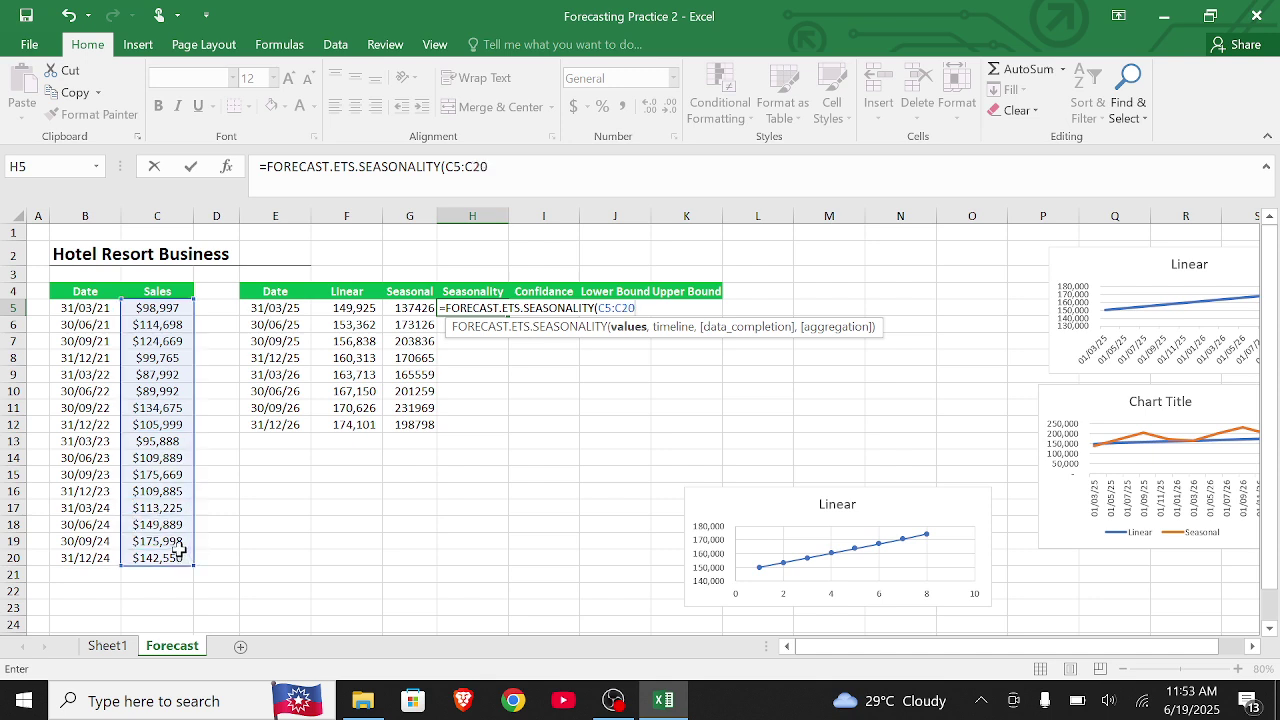
type(",")
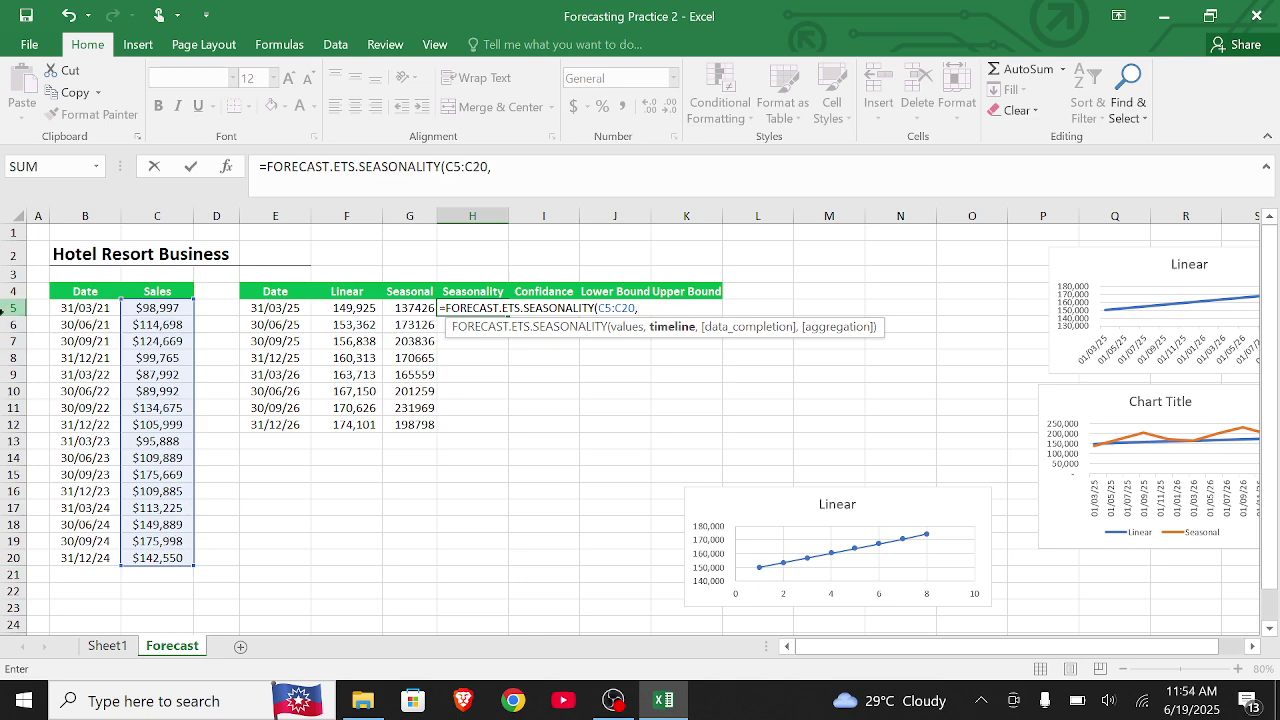
left_click(104, 309)
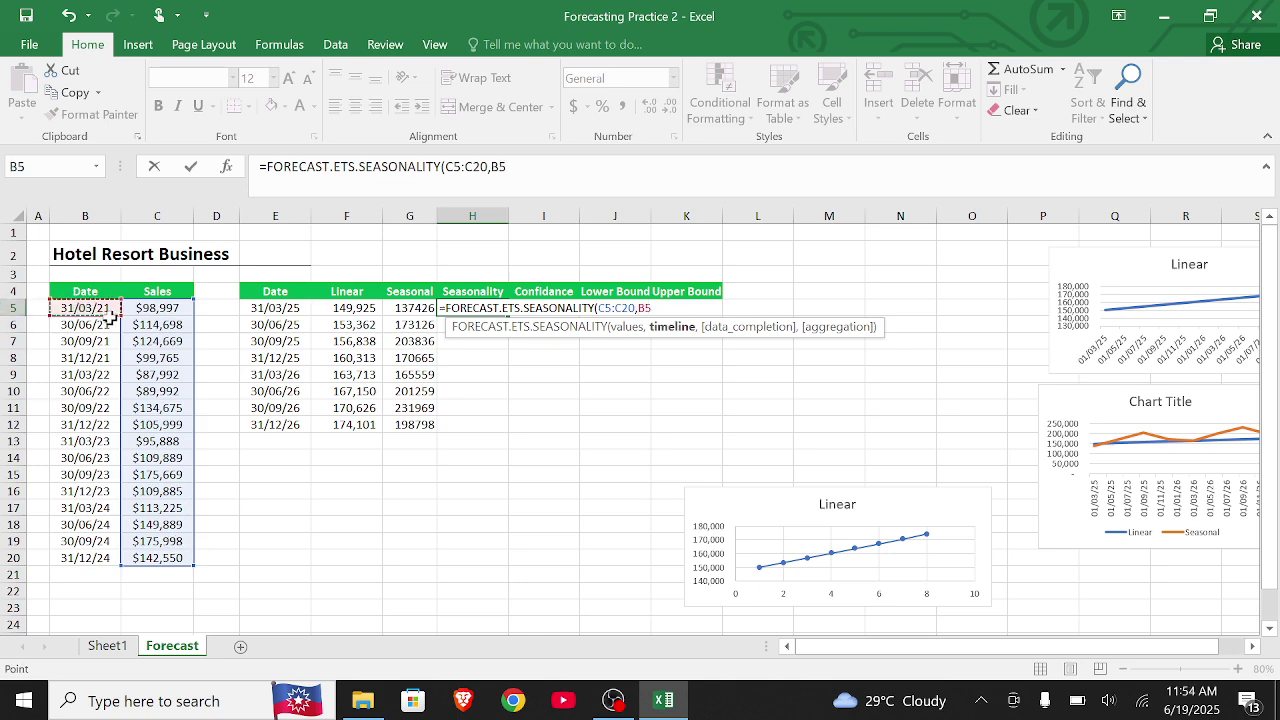
left_click_drag(110, 312, 96, 570)
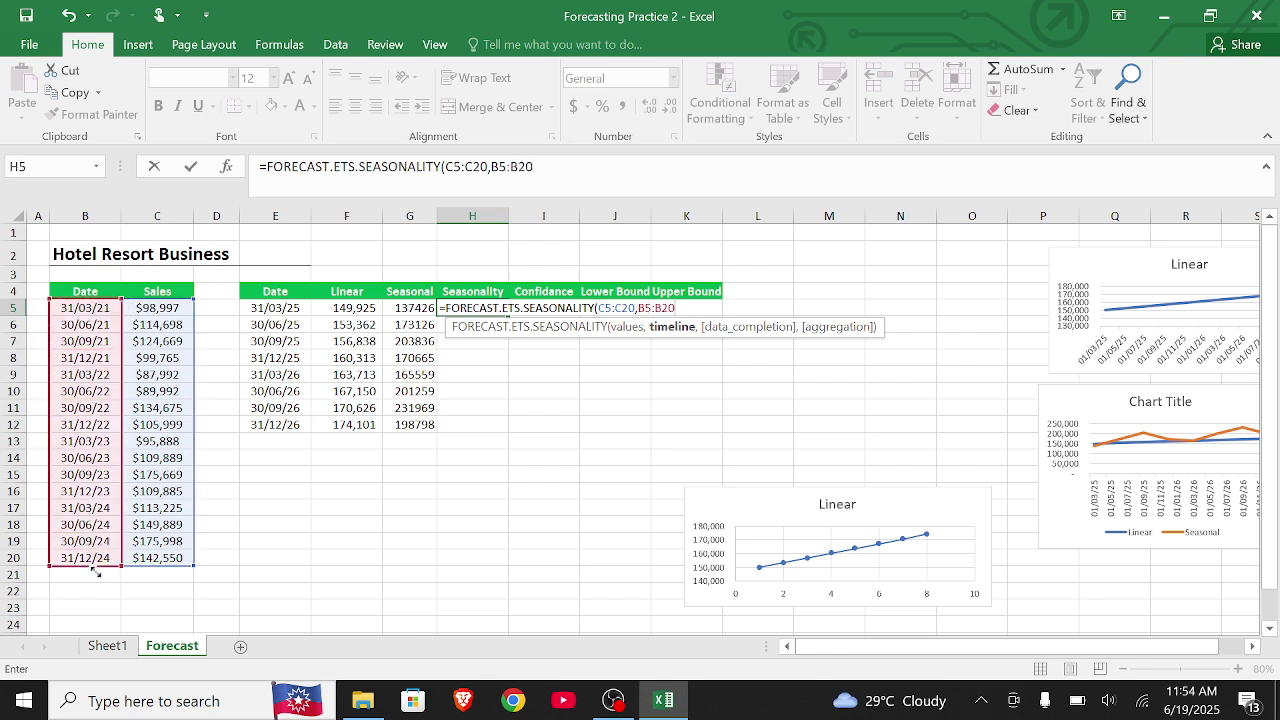
type(")")
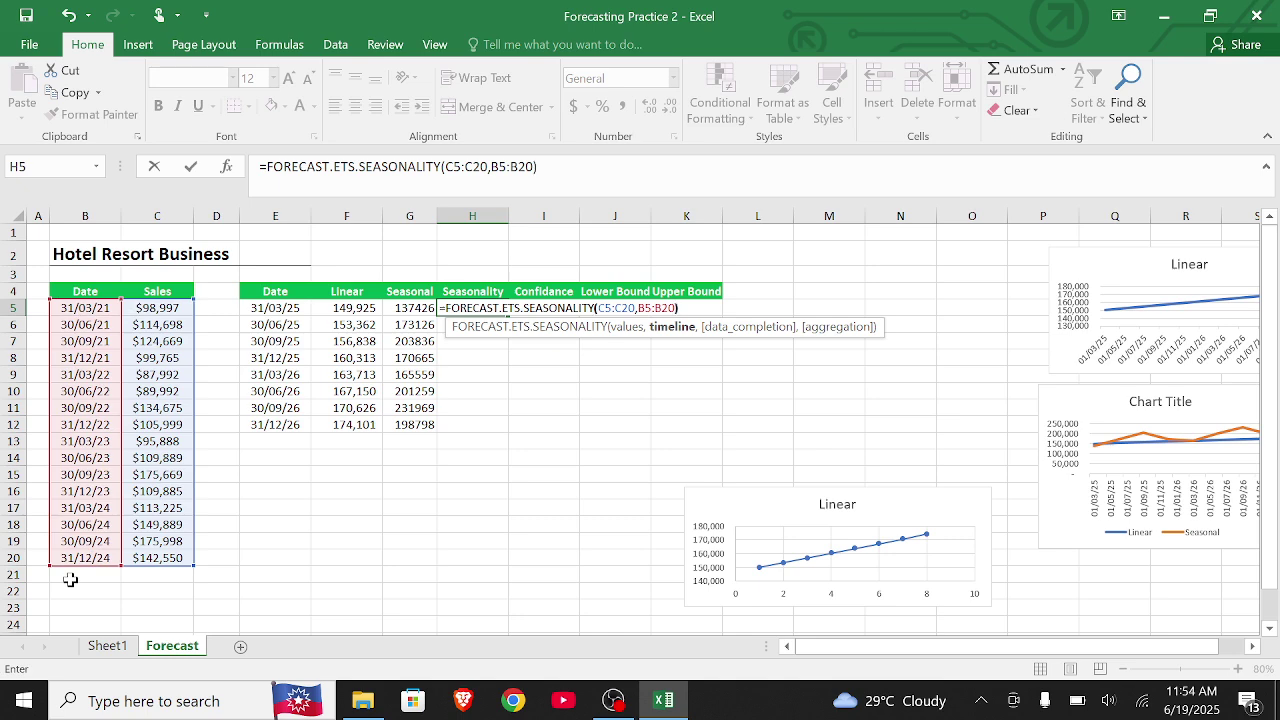
key("Return")
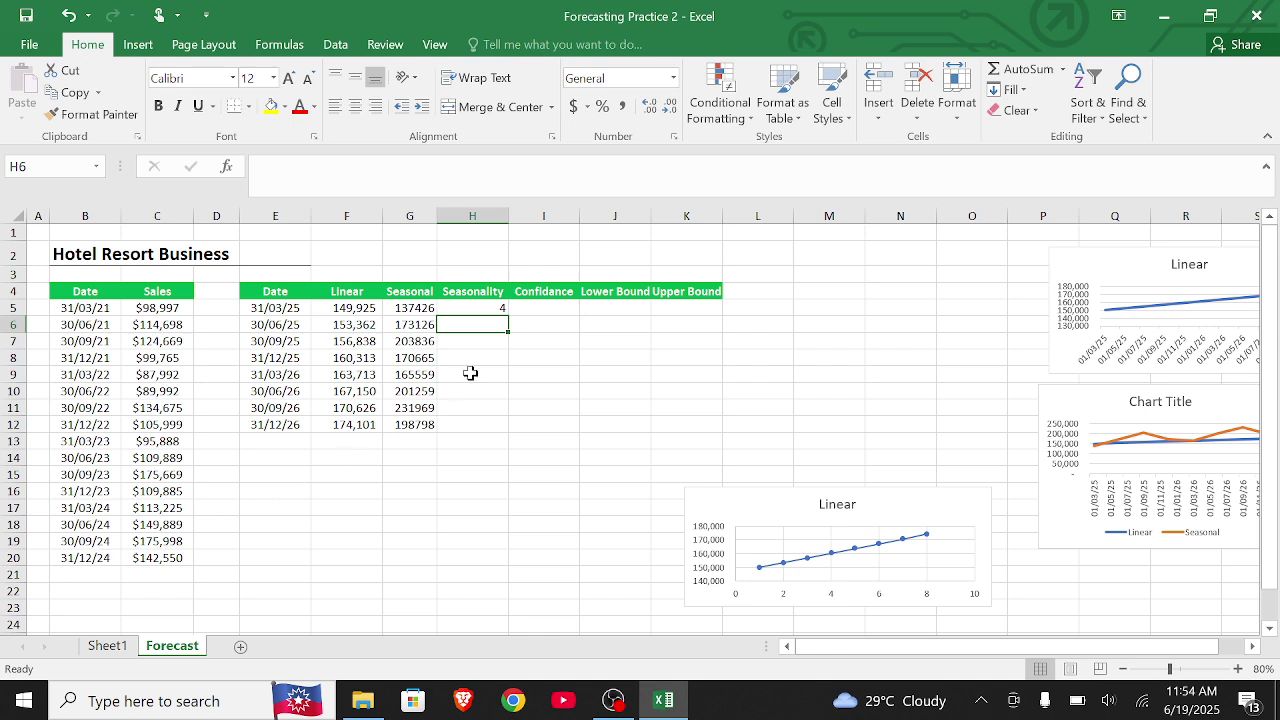
Begin a FORECAST.ETS.CONFINT formula in I5 under the Confidance header.
left_click(525, 312)
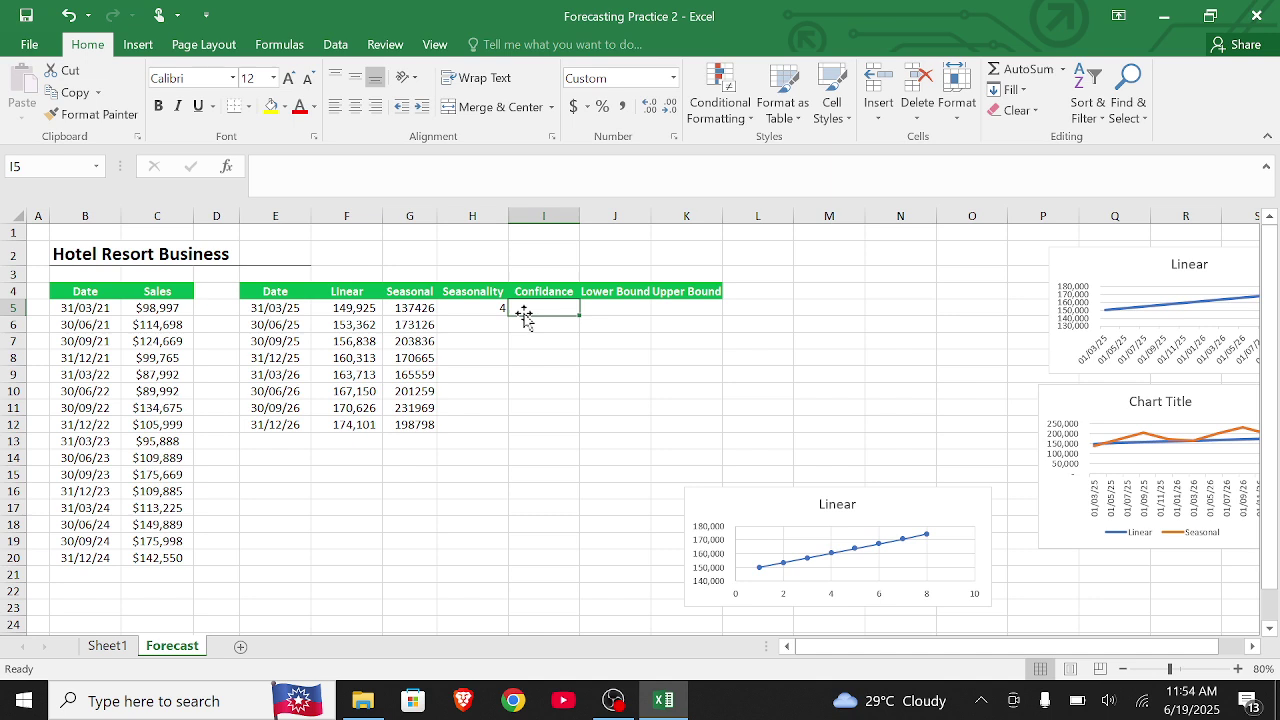
type("=")
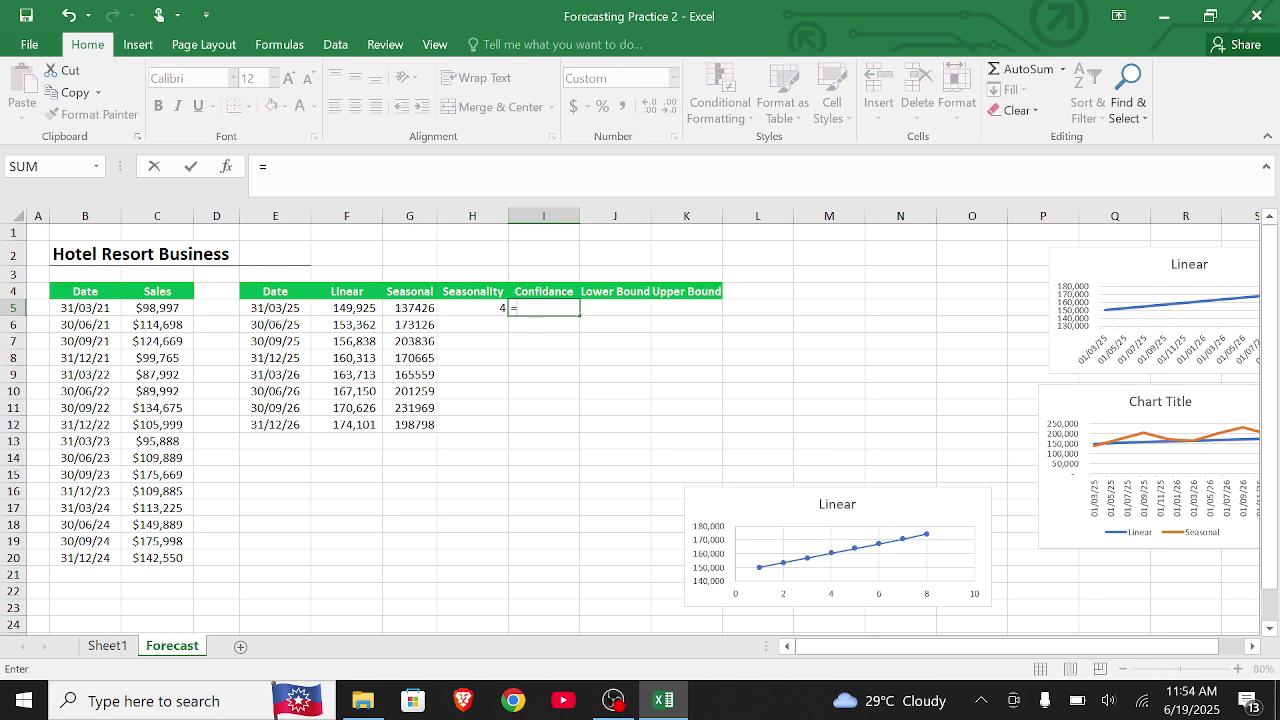
type("f")
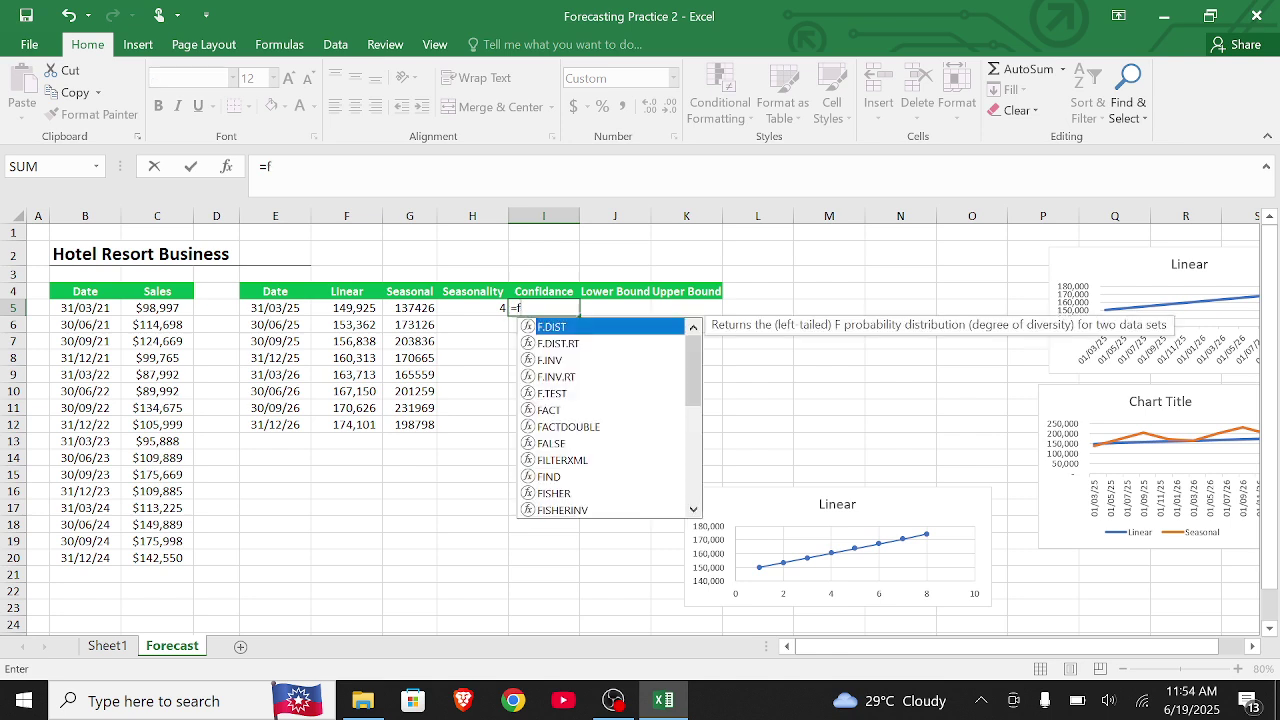
type("orecast")
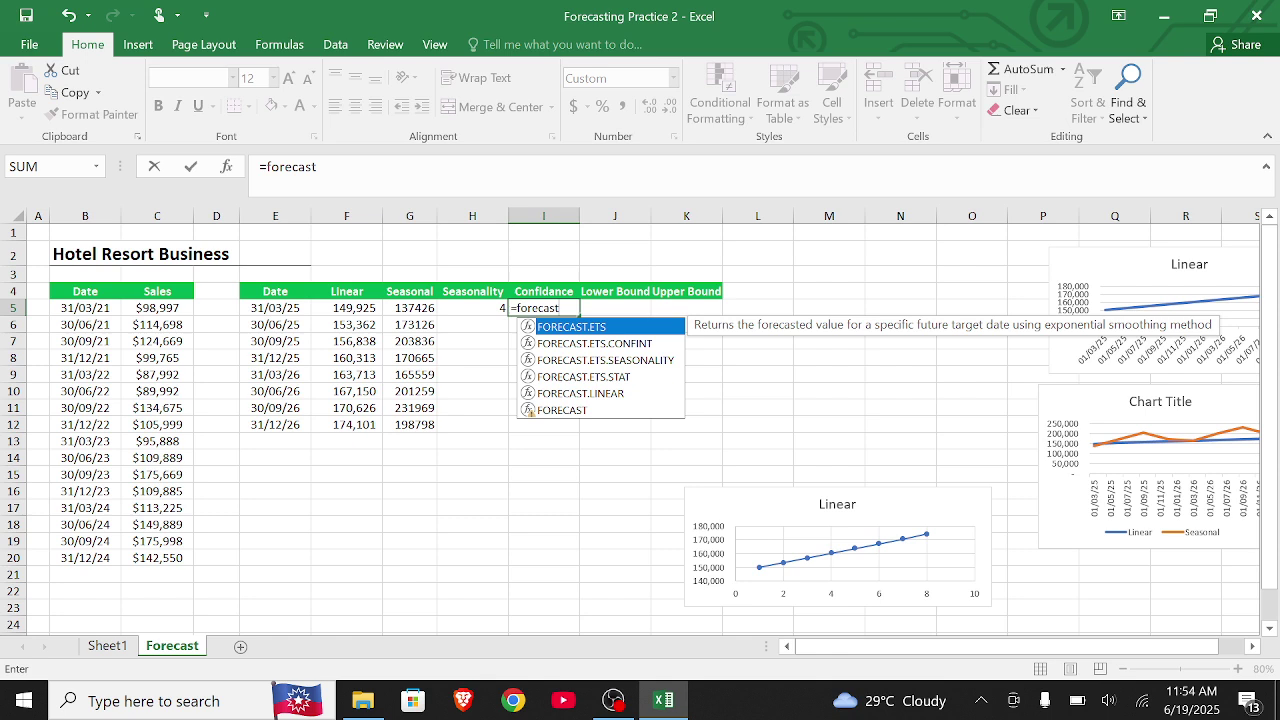
type(".e")
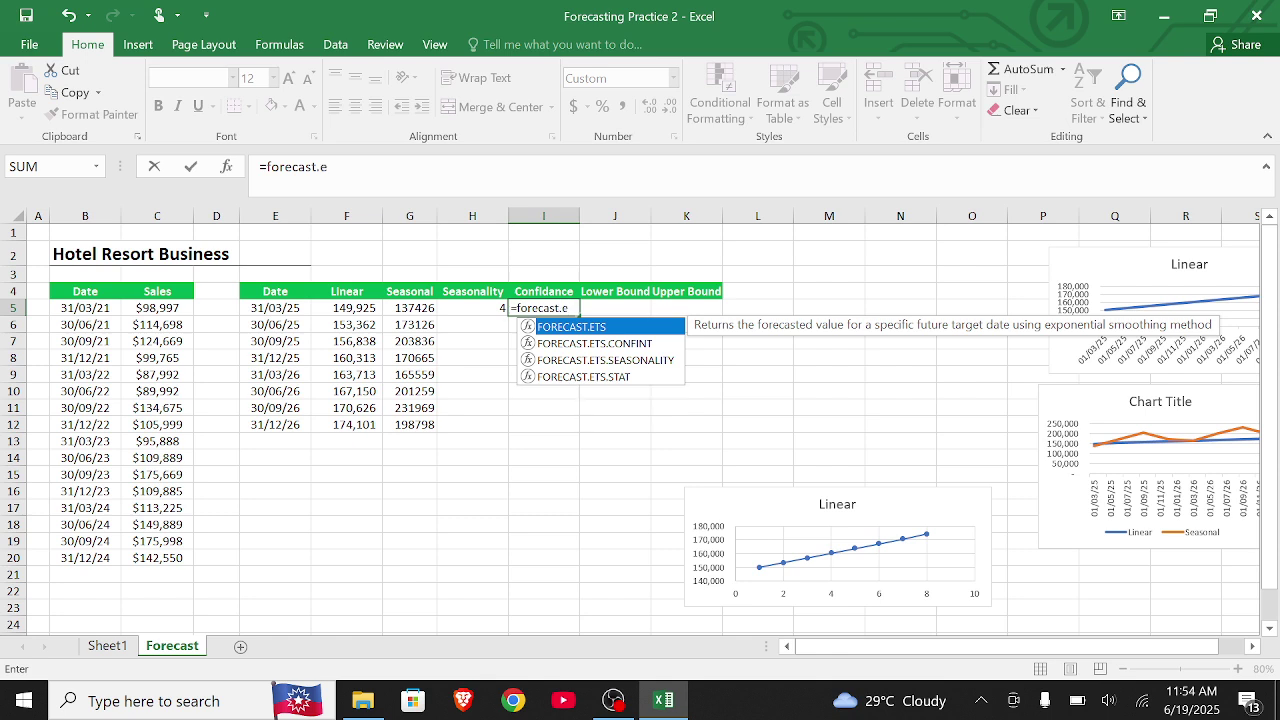
type("ts.")
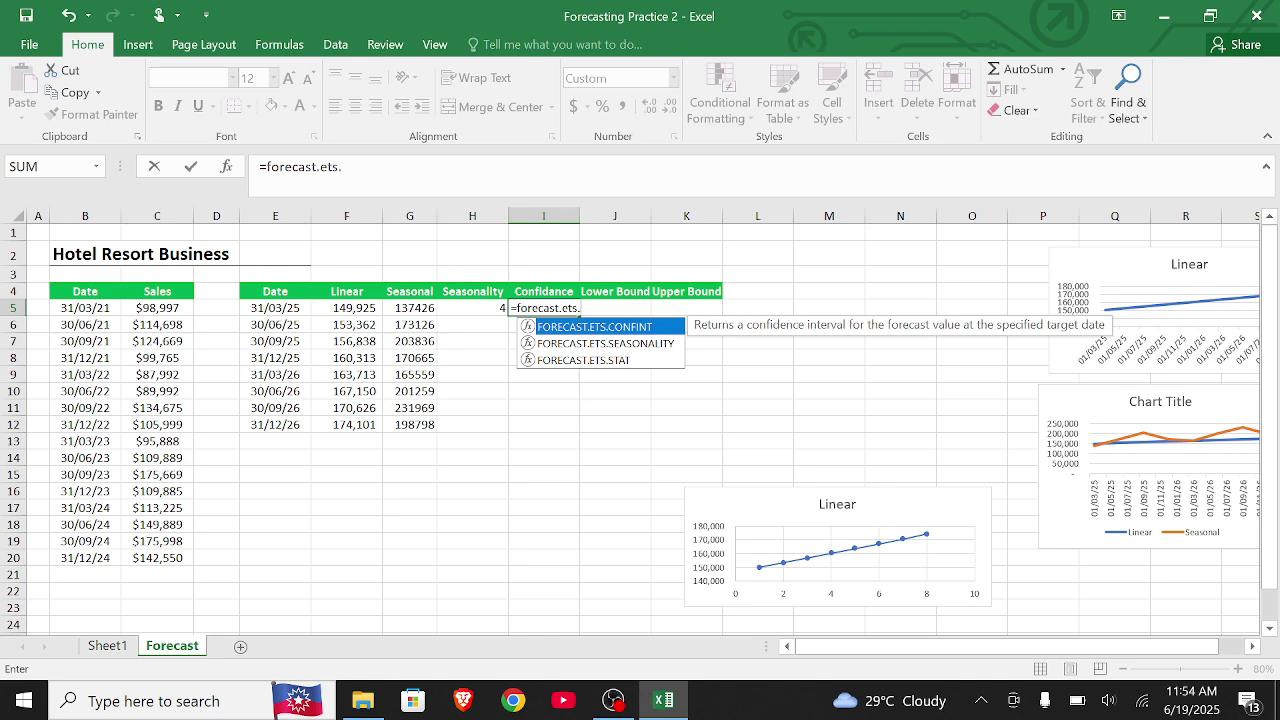
key("BackSpace")
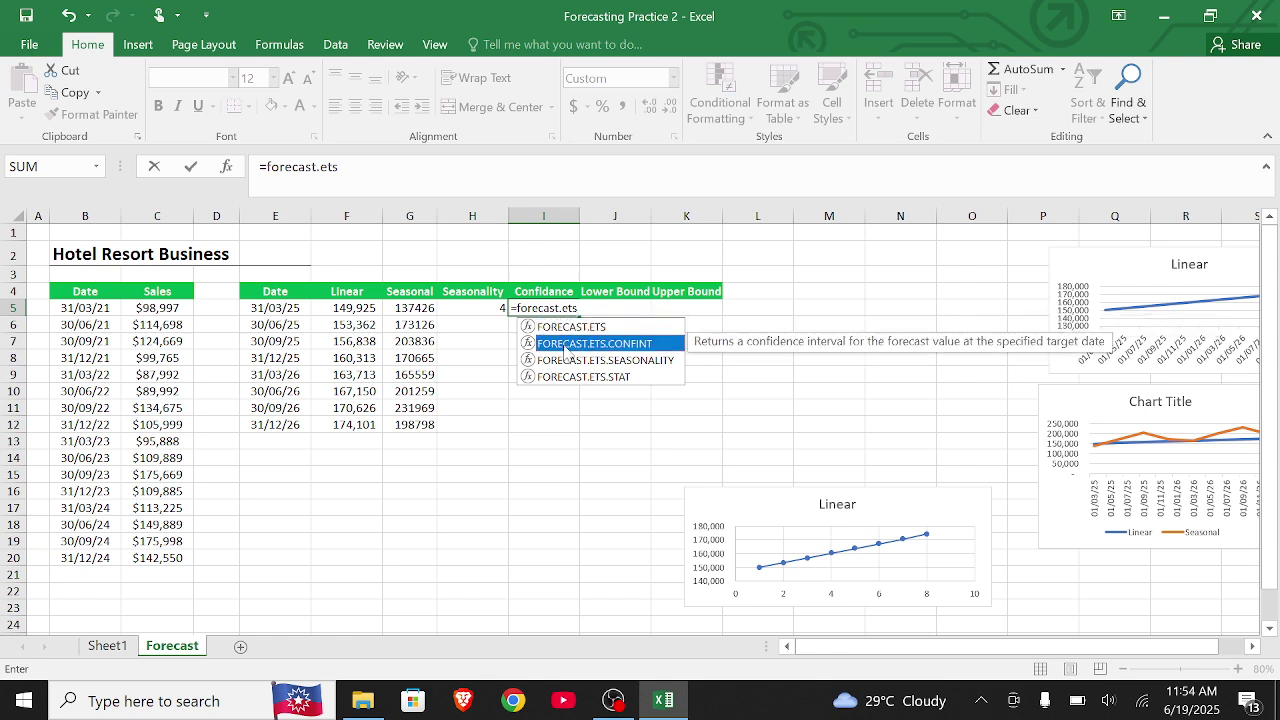
double_click(565, 343)
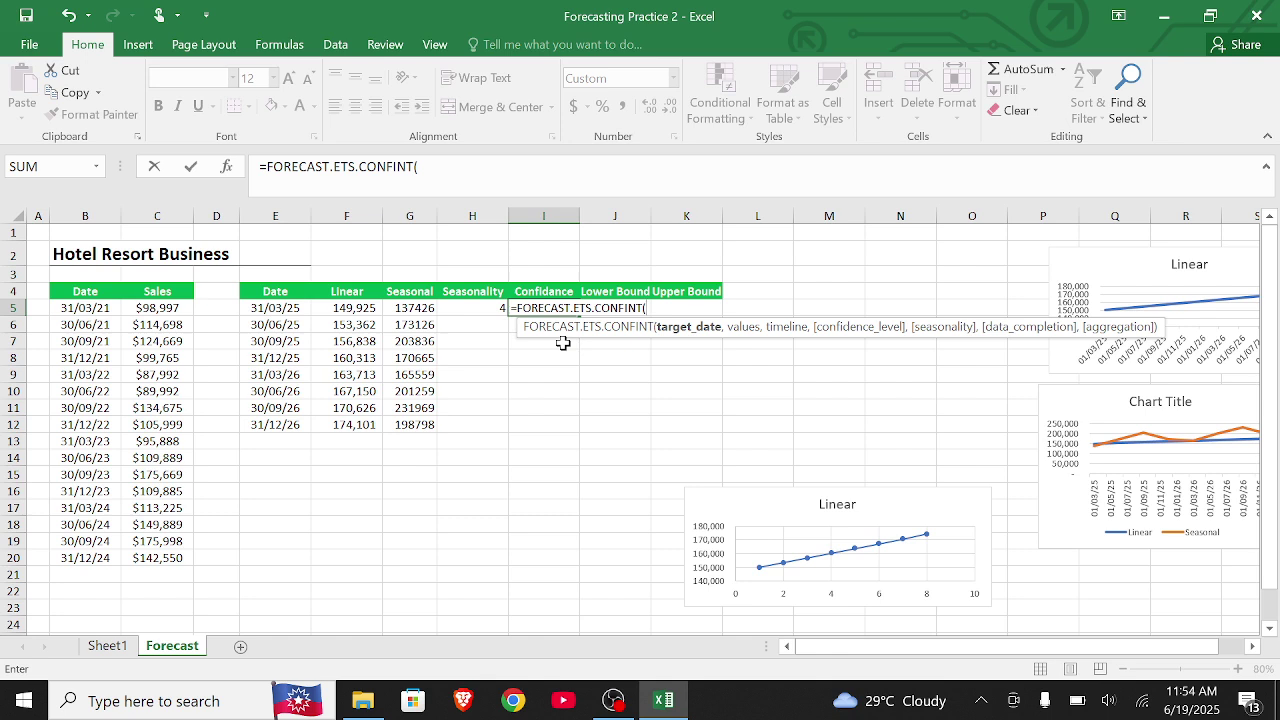
Complete I5's confidence formula with target date E5, sales C5:C20, dates B5:B20 and a 90% confidence level.
left_click(295, 313)
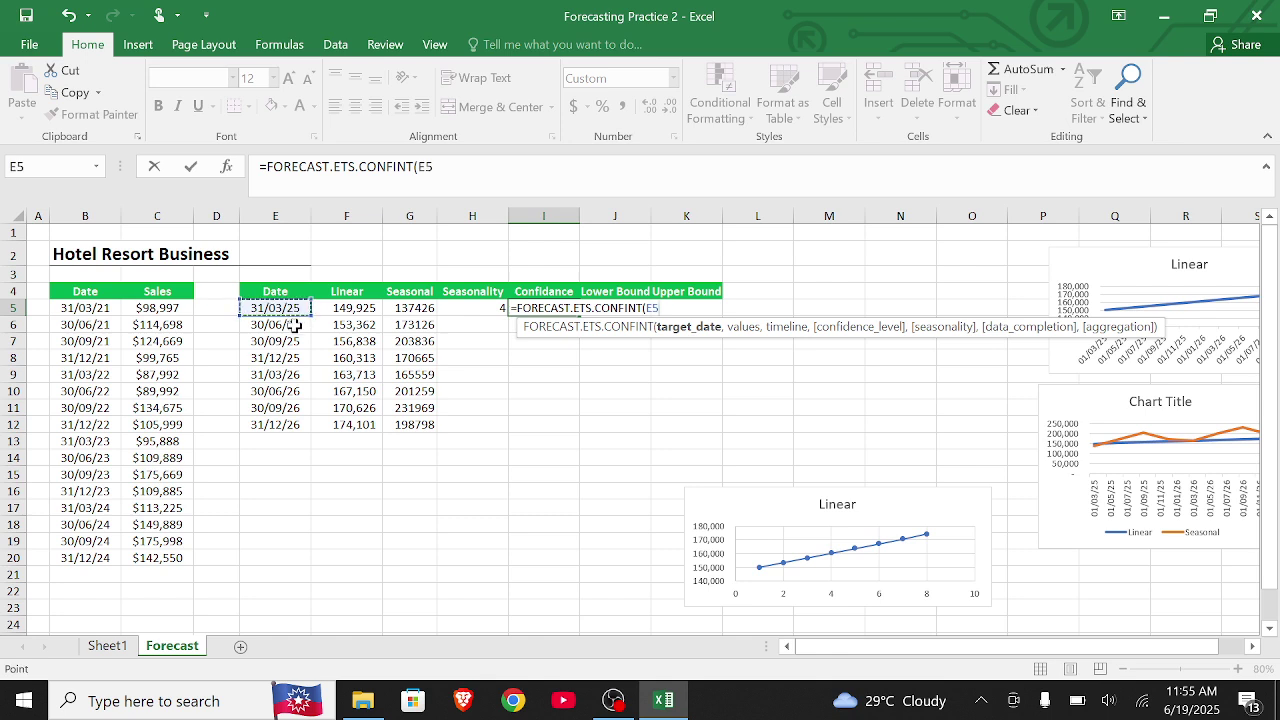
type(",")
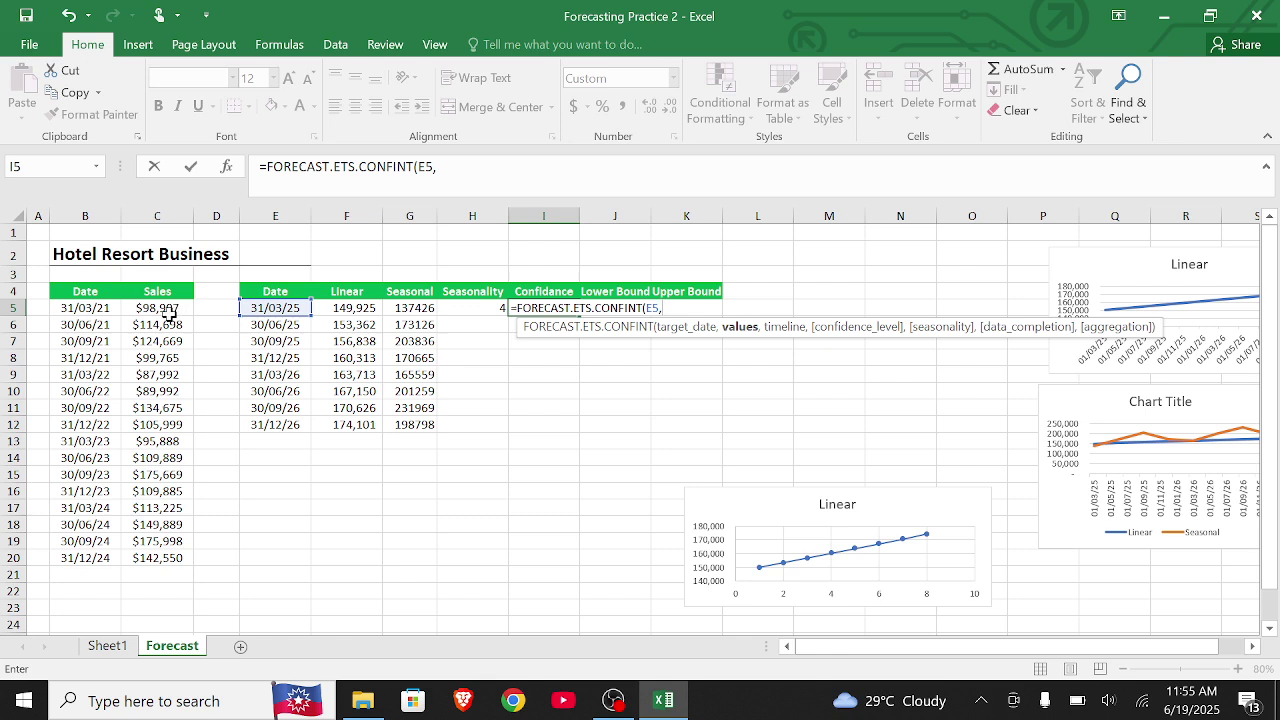
left_click_drag(160, 312, 193, 562)
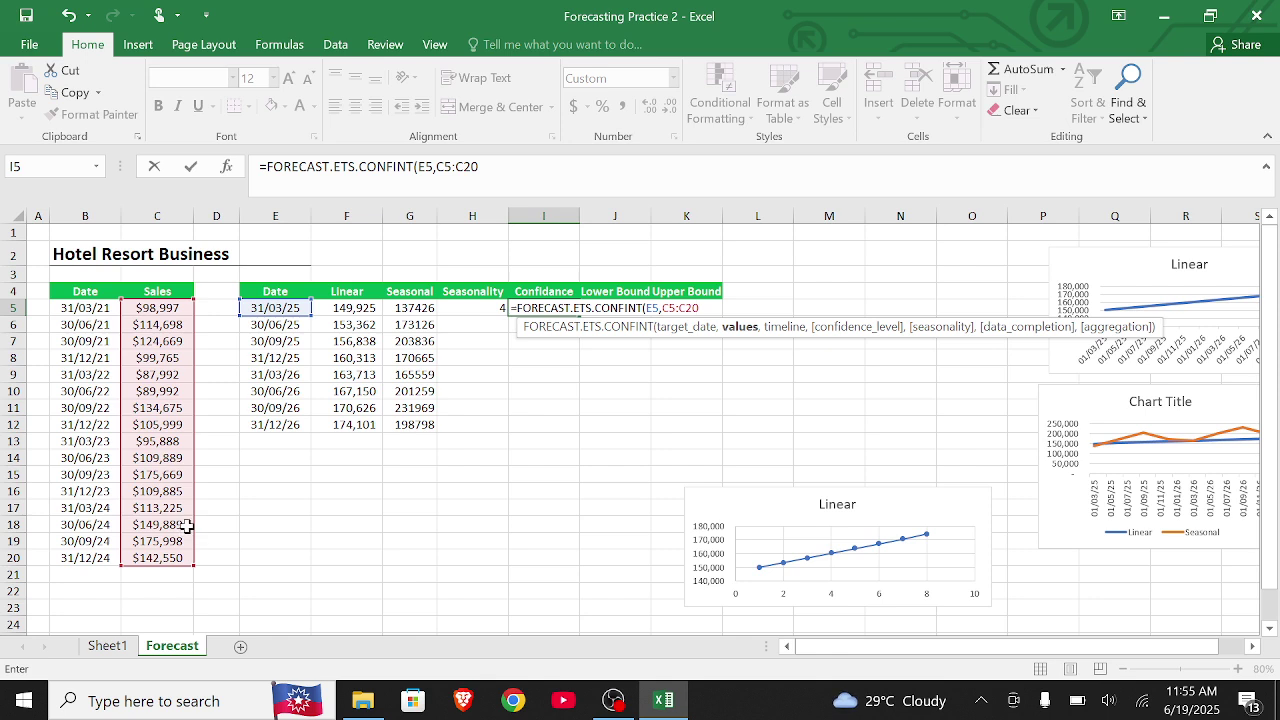
type(",")
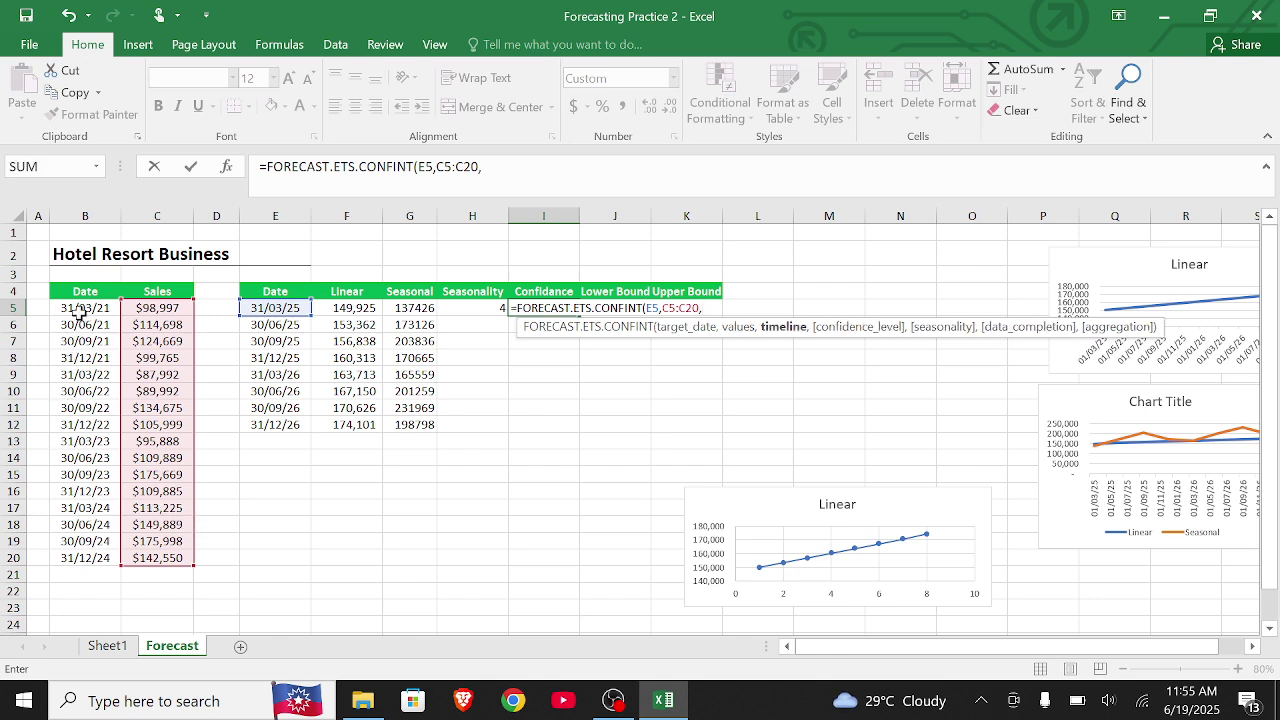
left_click(82, 310)
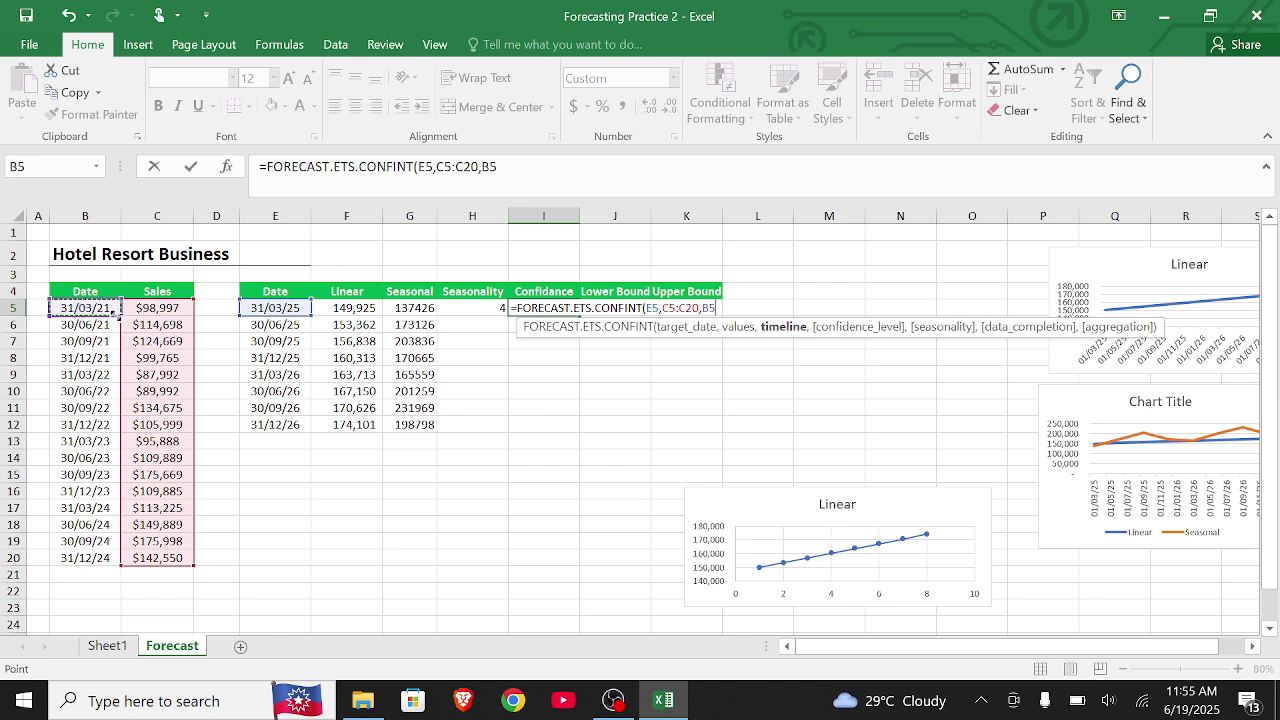
left_click_drag(100, 318, 92, 558)
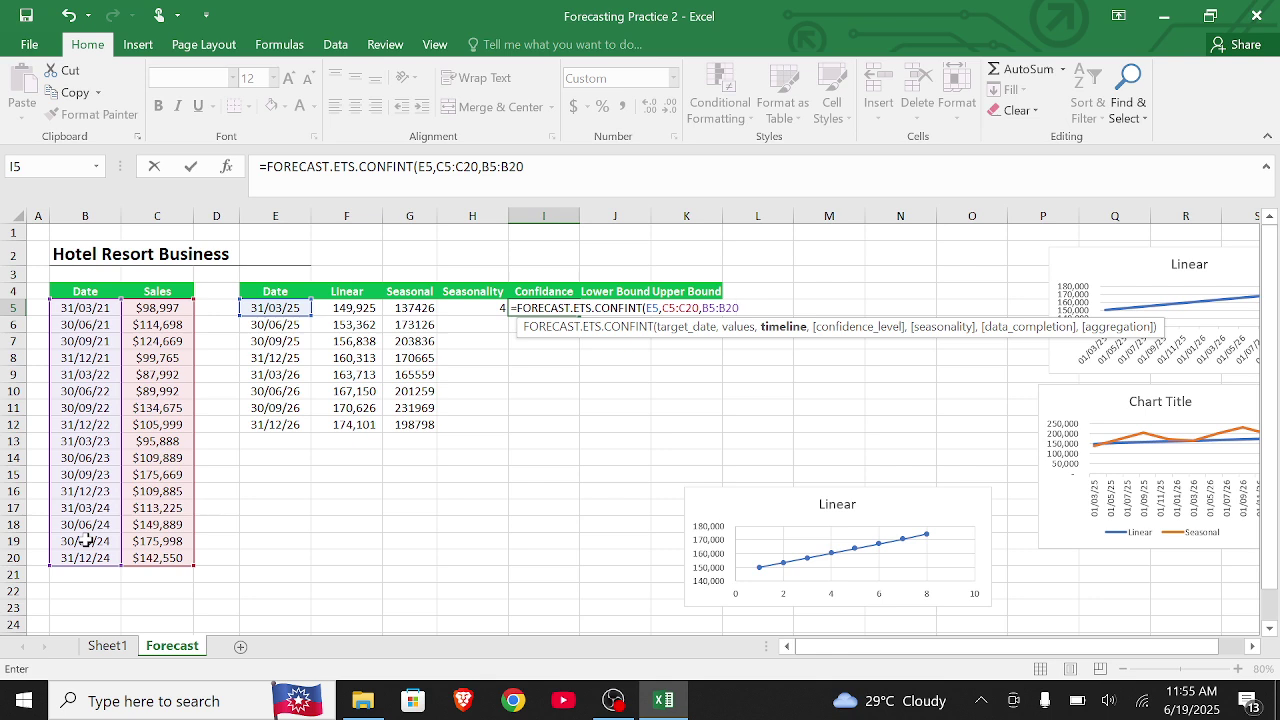
type(",90")
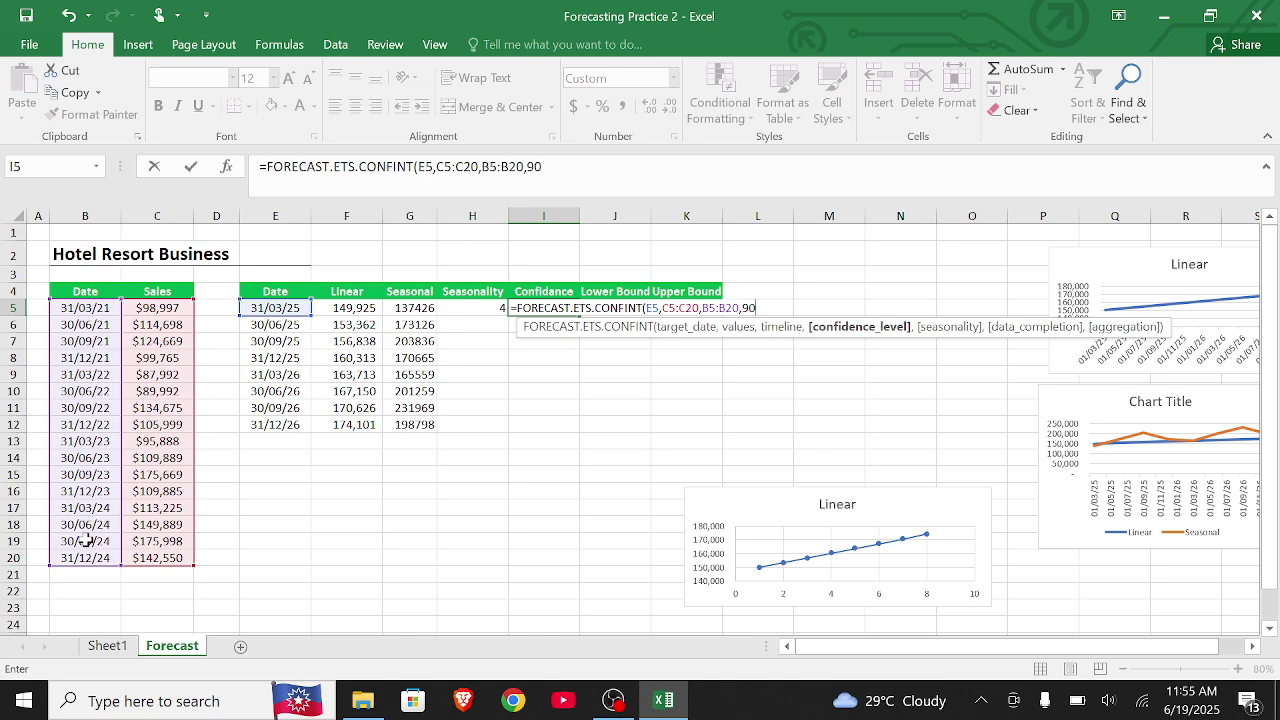
type("%)")
key("Return")
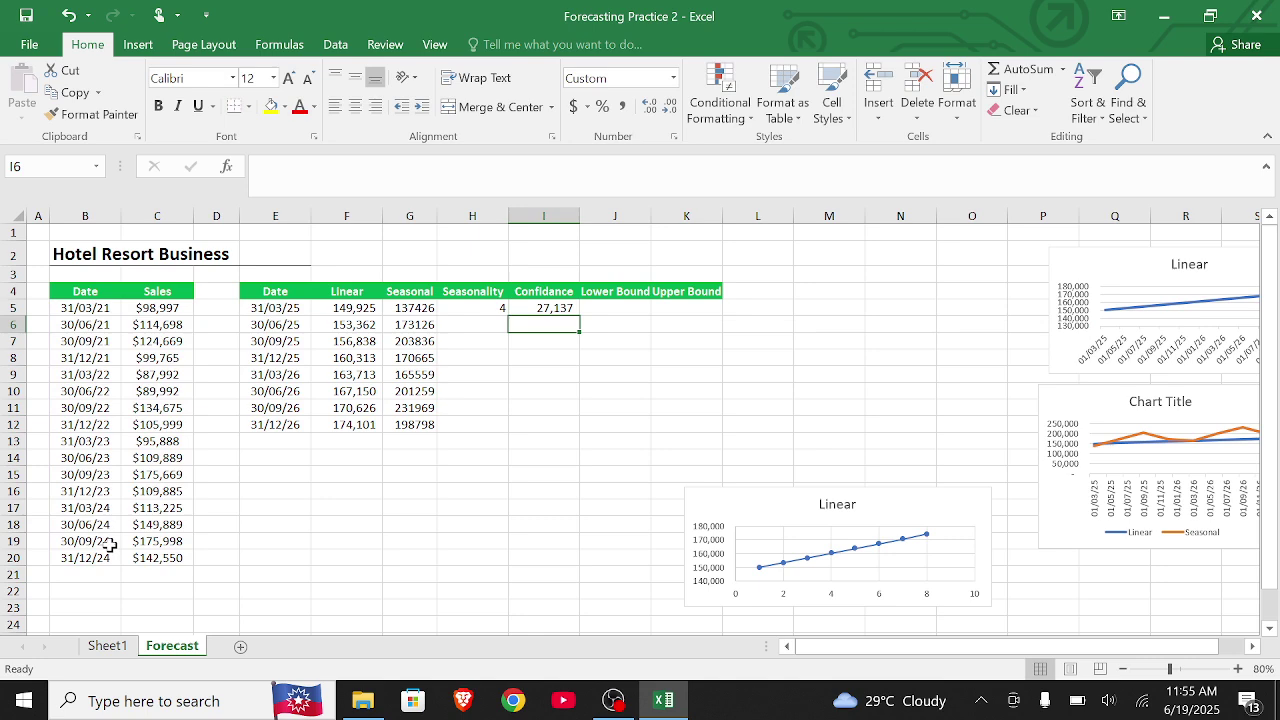
Make the sales and date ranges in I5's confidence formula absolute, as $C$5:$C$20 and $B$5:$B$20.
double_click(551, 310)
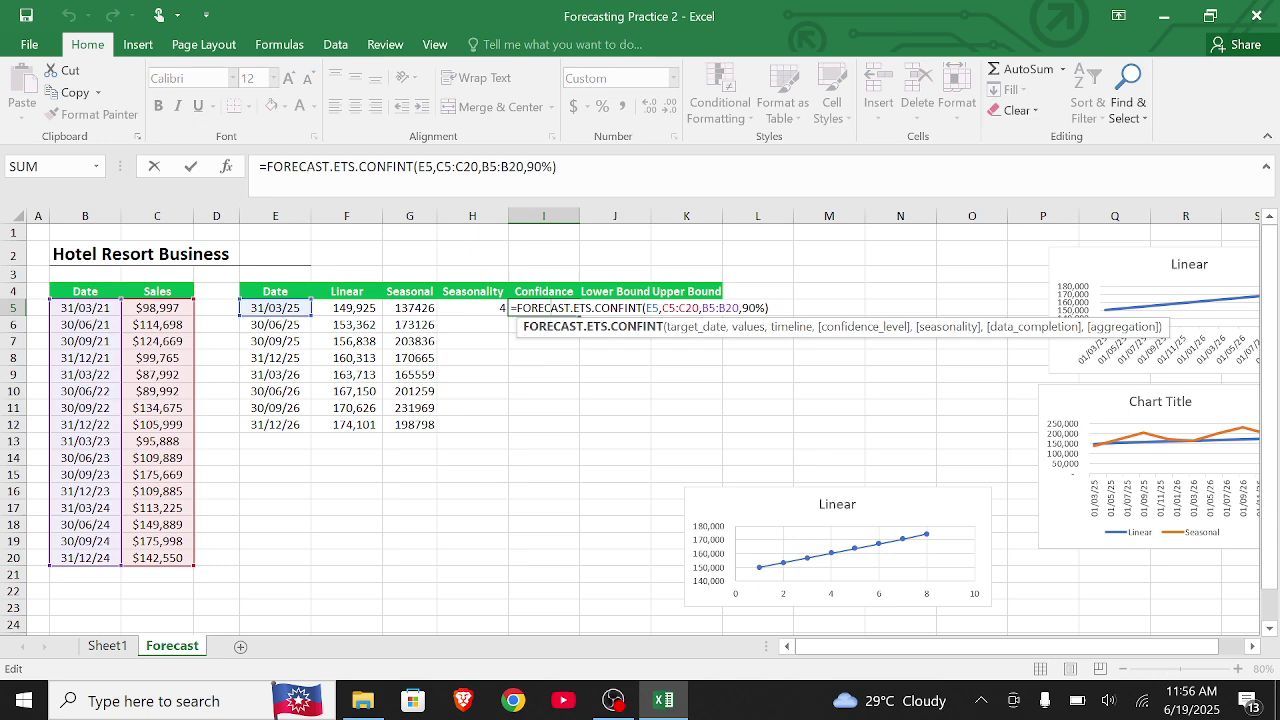
left_click(436, 166)
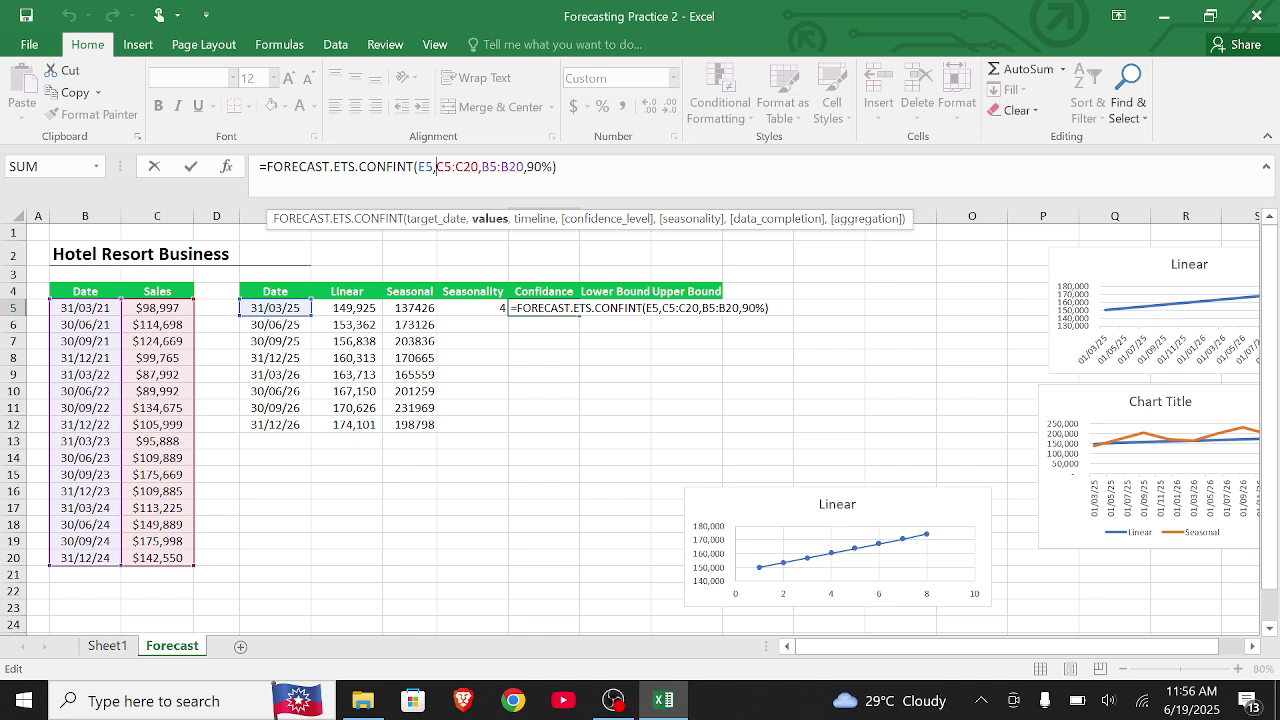
key("F4")
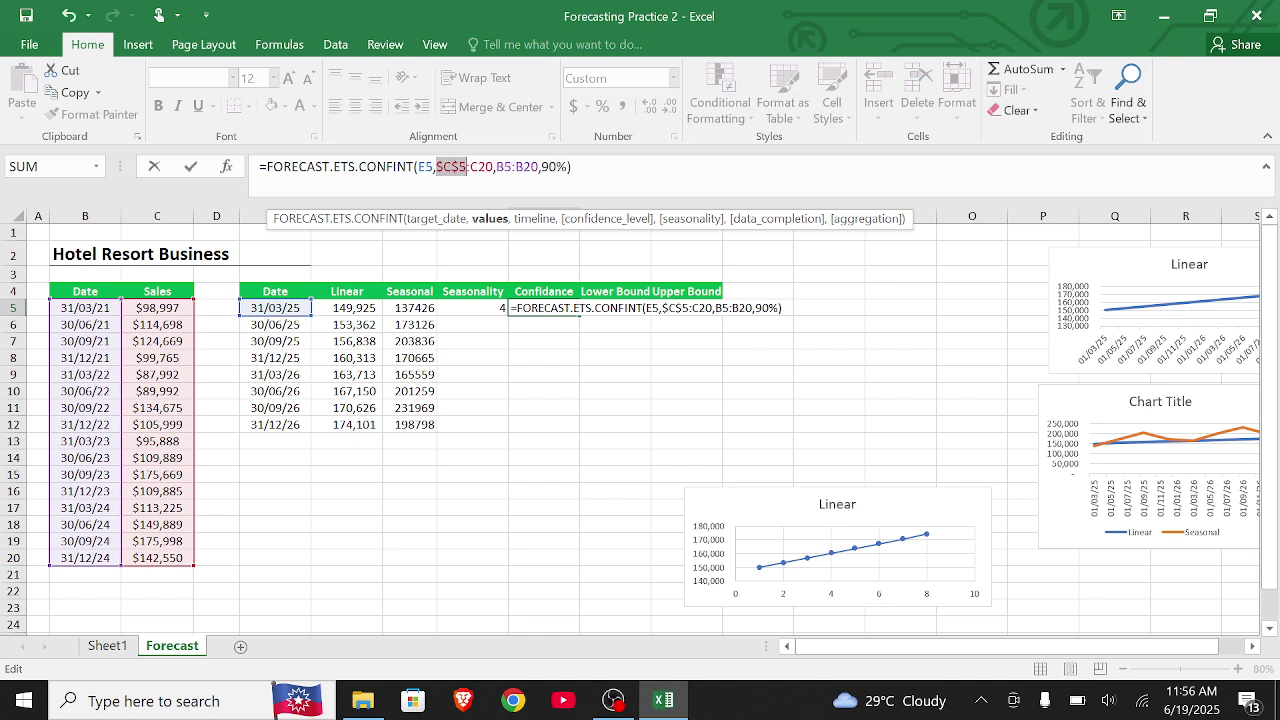
left_click(470, 166)
key("F4")
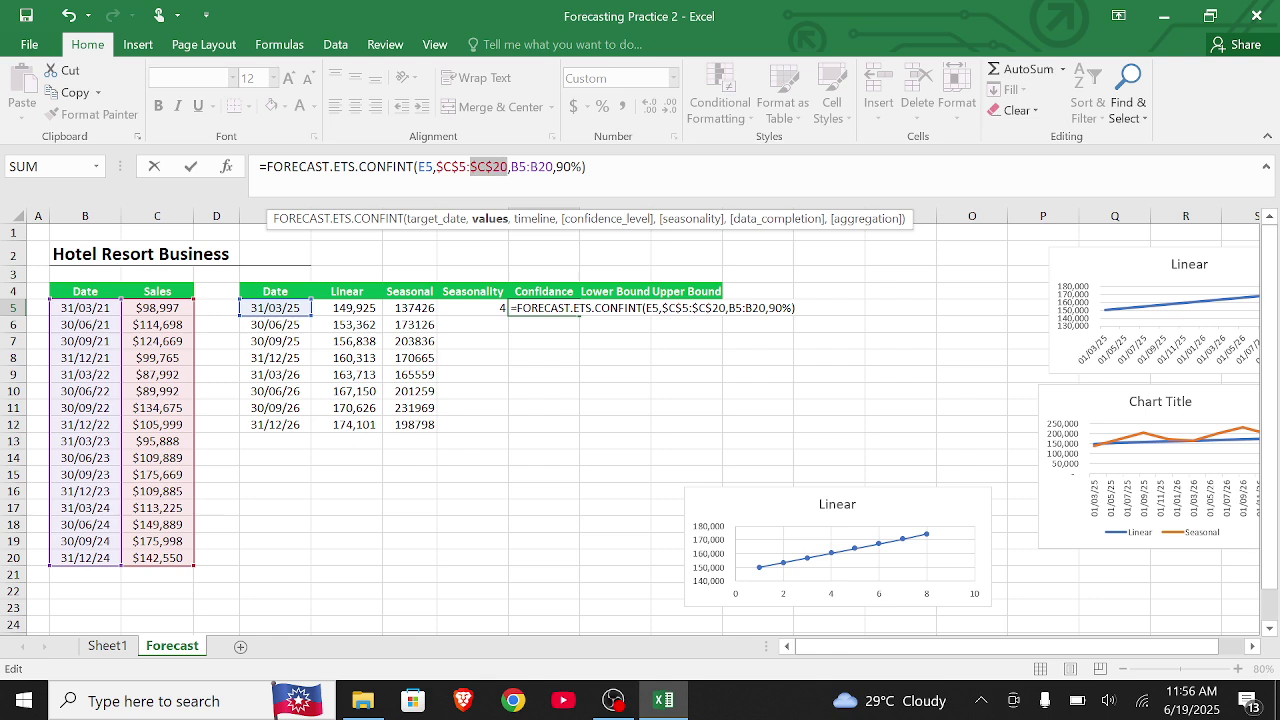
left_click(510, 166)
key("F4")
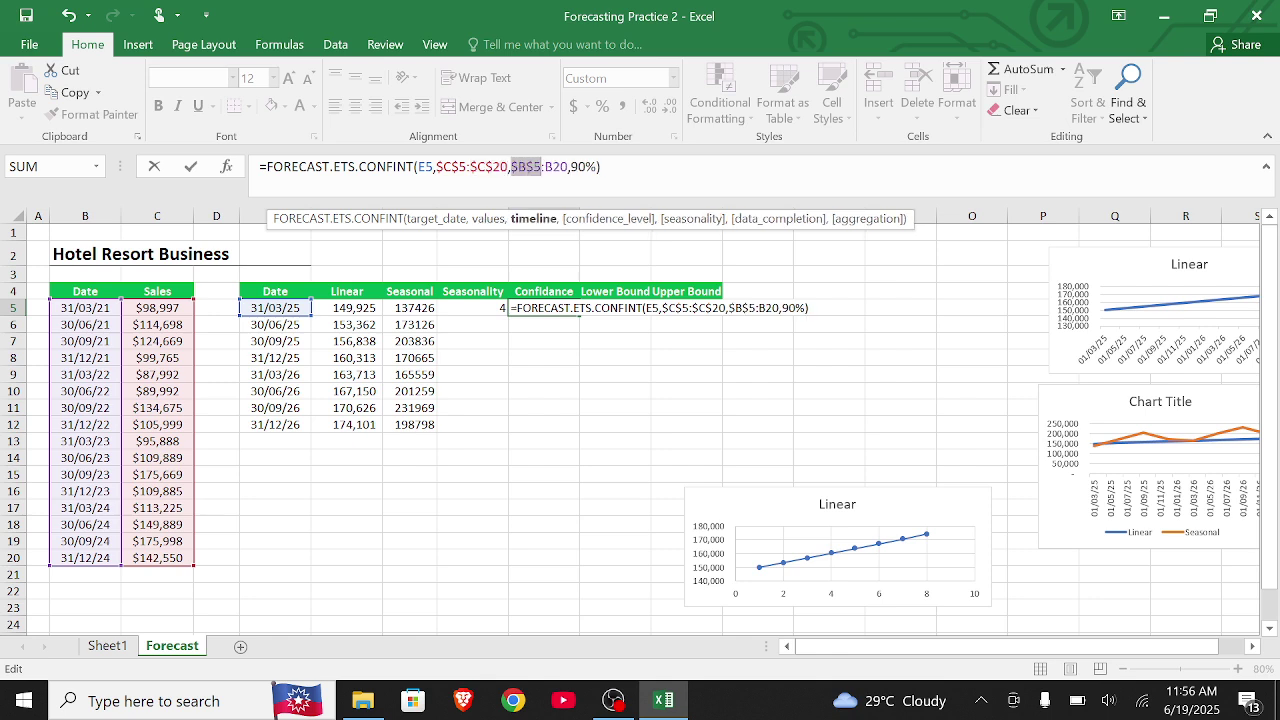
key("Right")
key("F4")
key("Return")
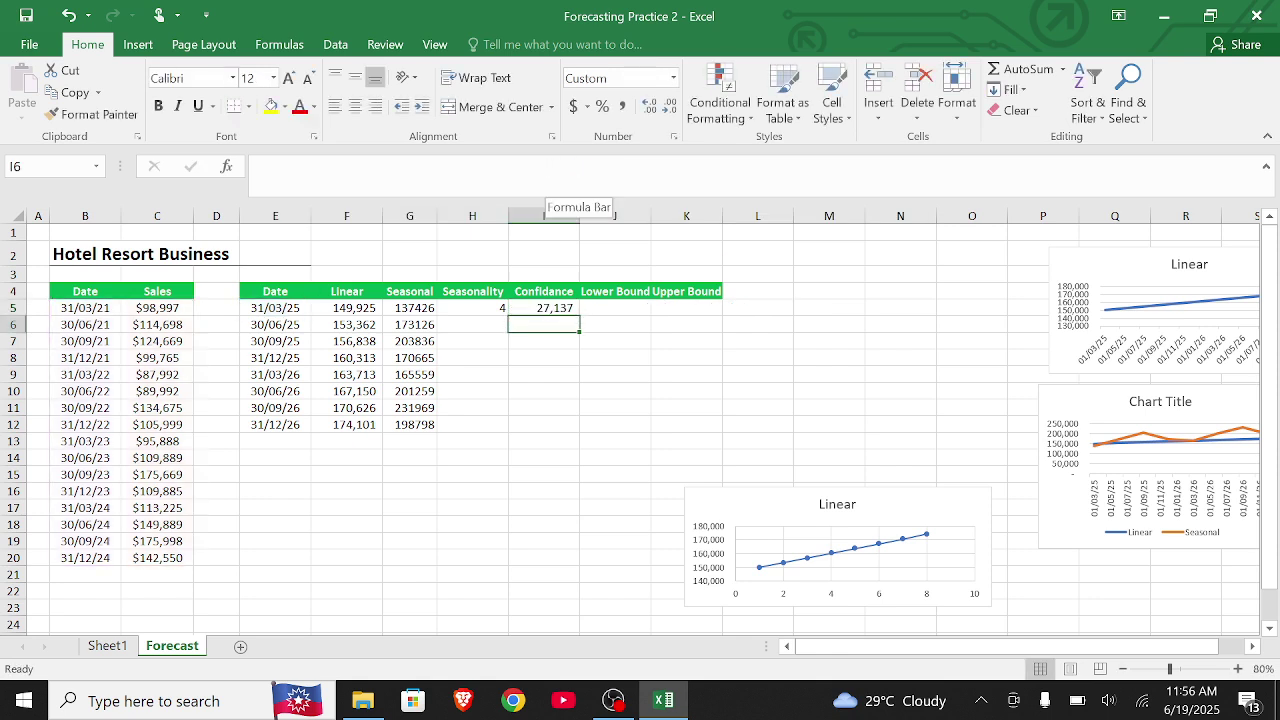
Fill the confidence formula from I5 down to I12.
left_click(549, 308)
left_click_drag(579, 316, 580, 330)
left_click_drag(579, 333, 571, 435)
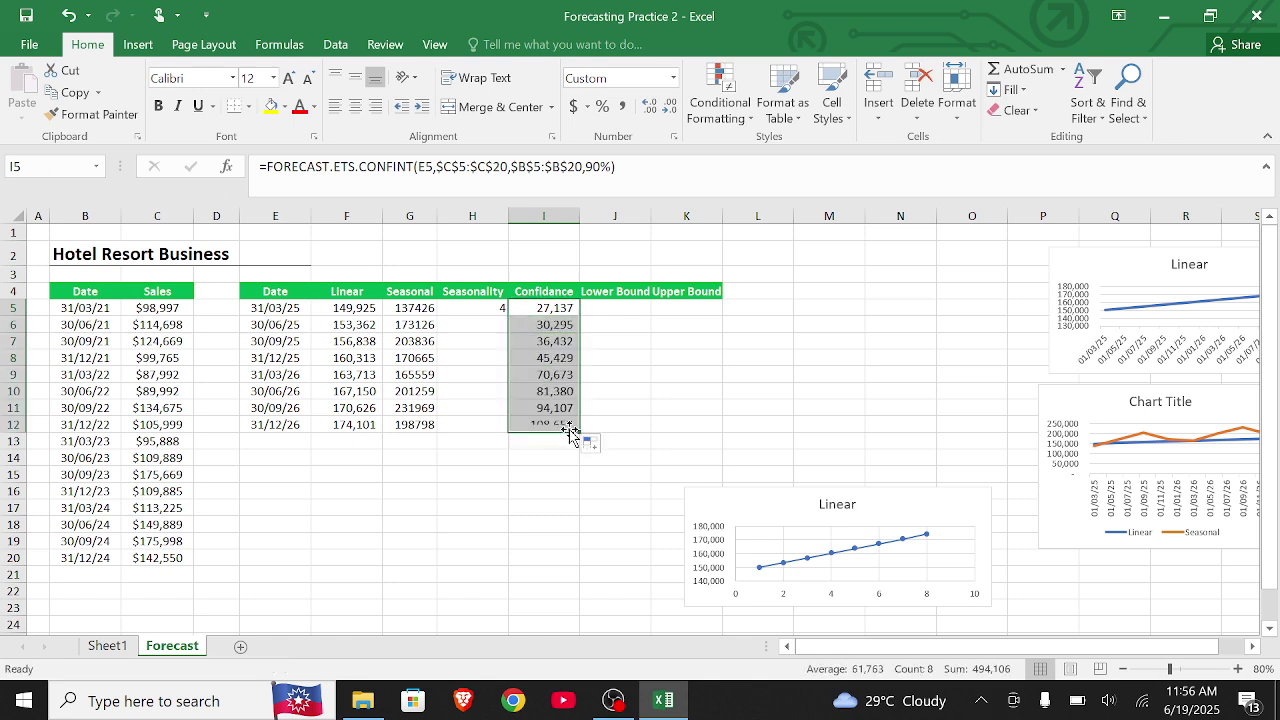
Calculate the Lower Bound in J5 as =G5-I5 and fill it down to J12.
left_click(617, 310)
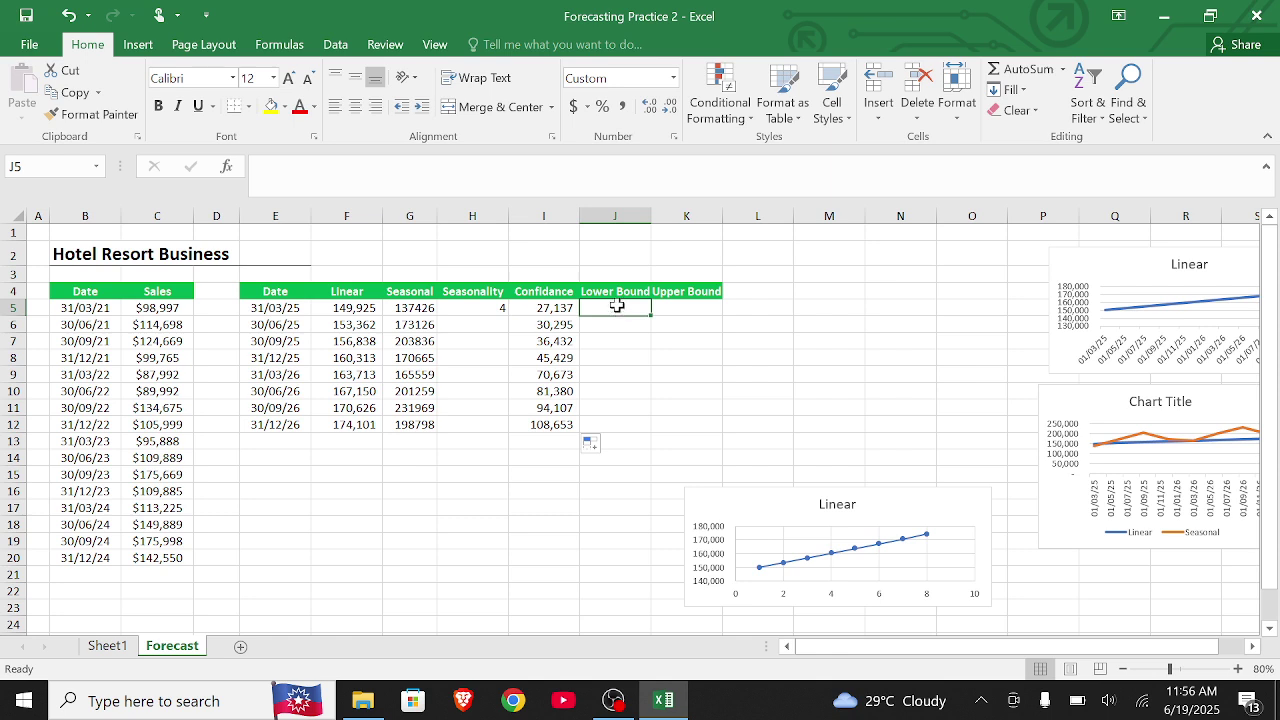
type("=")
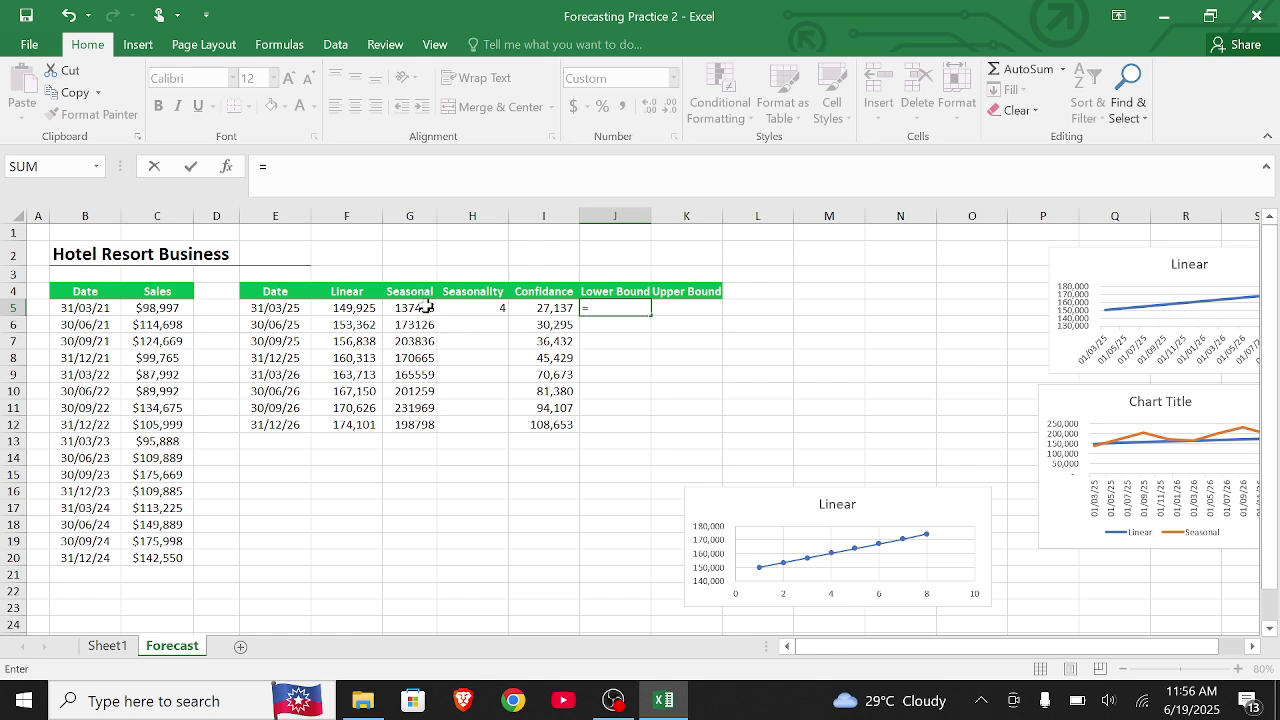
left_click(425, 307)
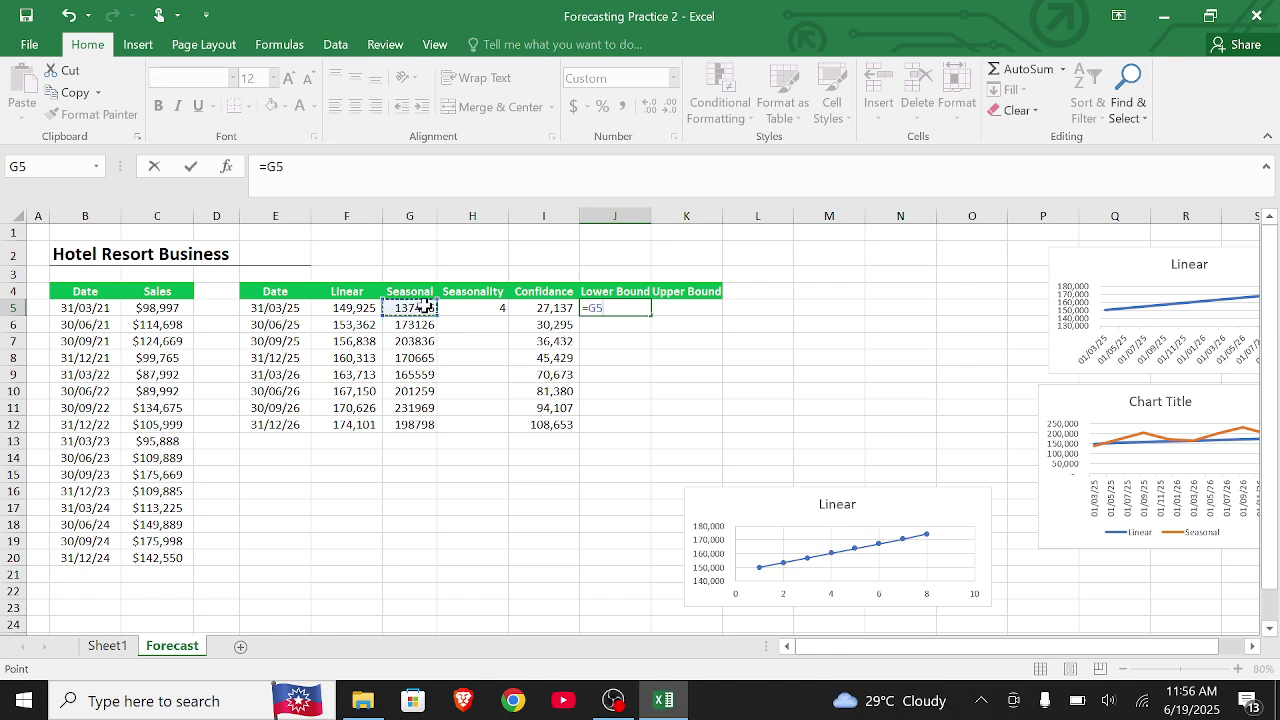
type("-")
left_click(530, 309)
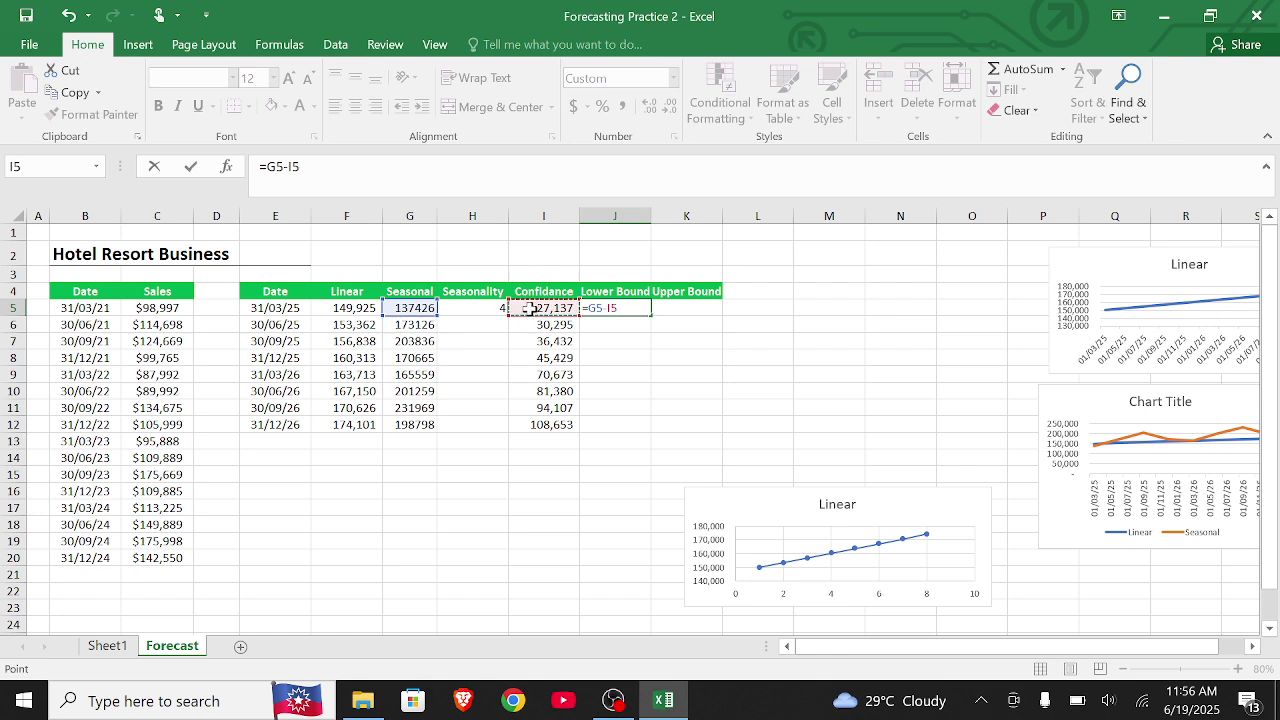
key("Return")
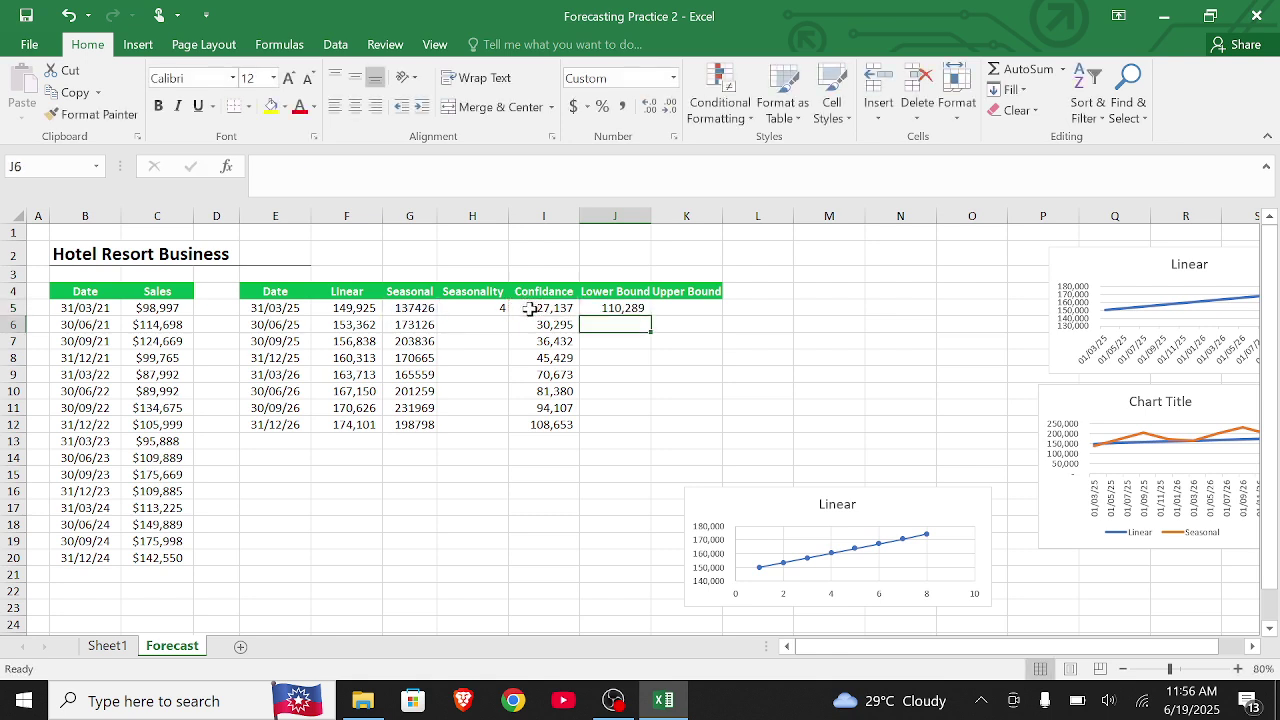
left_click(636, 308)
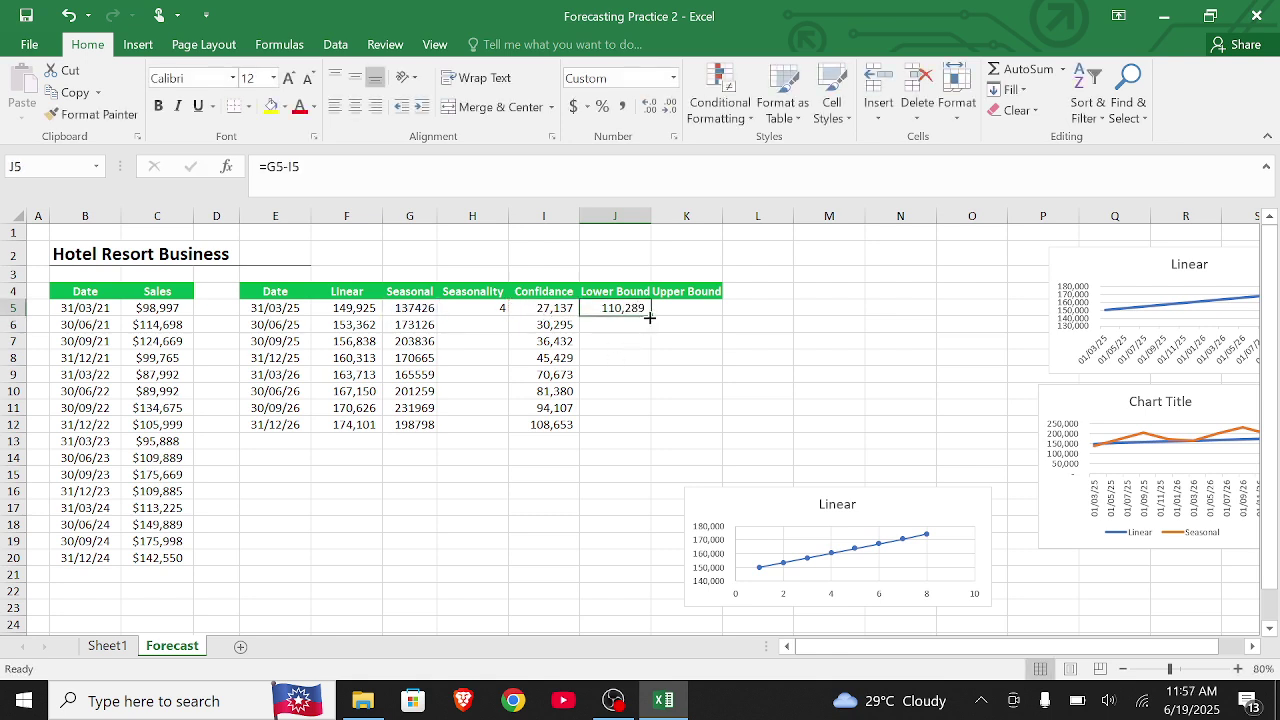
left_click_drag(650, 316, 646, 424)
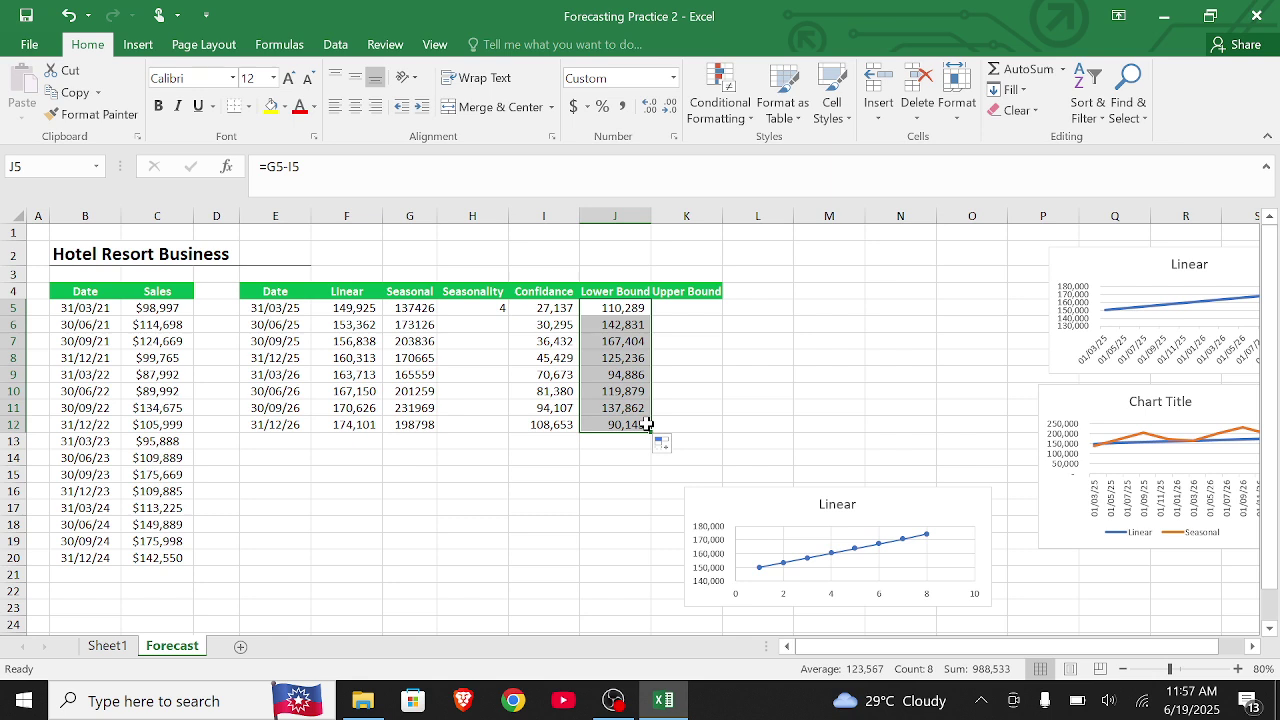
Calculate the Upper Bound in K5 as =G5+I5 and fill it down to K12.
left_click(689, 311)
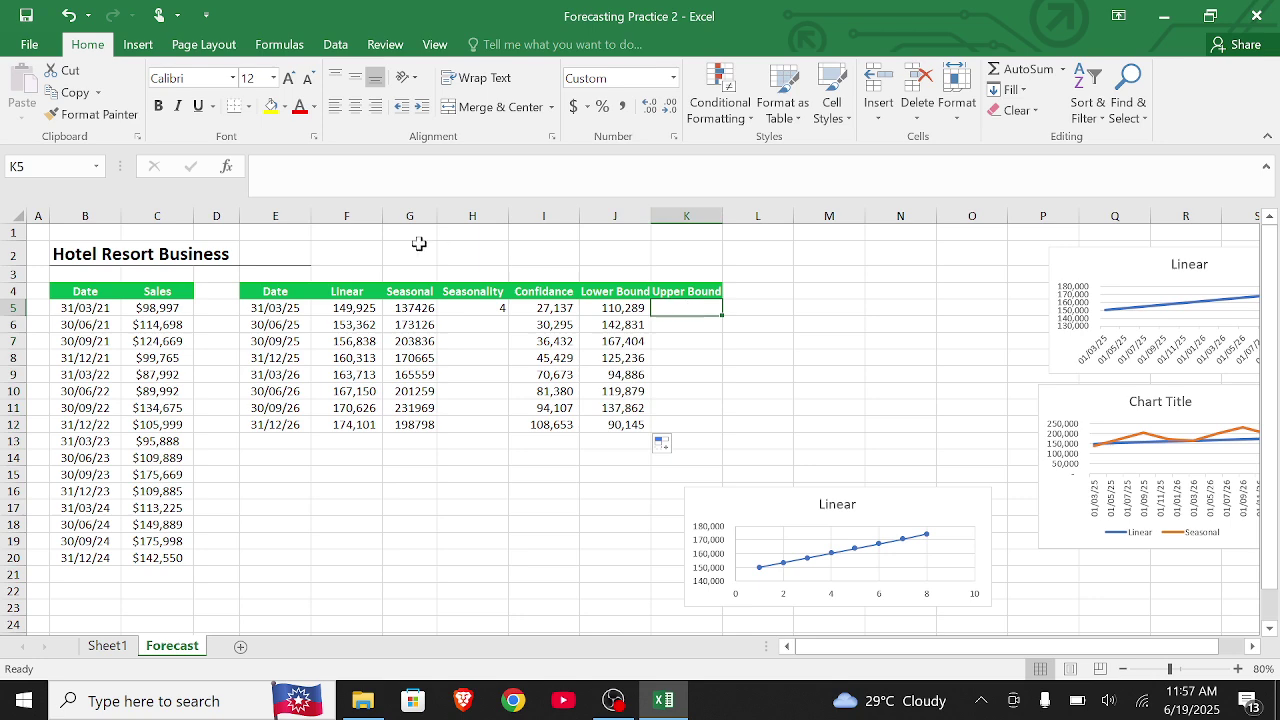
type("=")
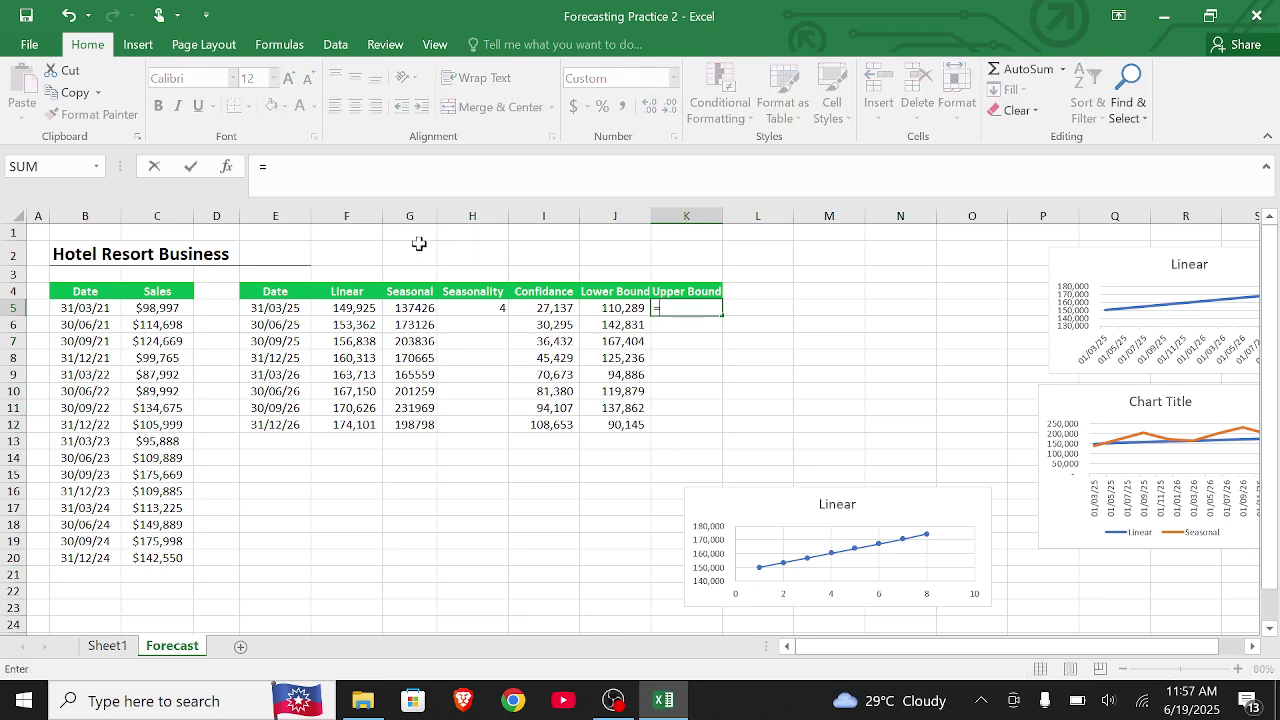
left_click(400, 306)
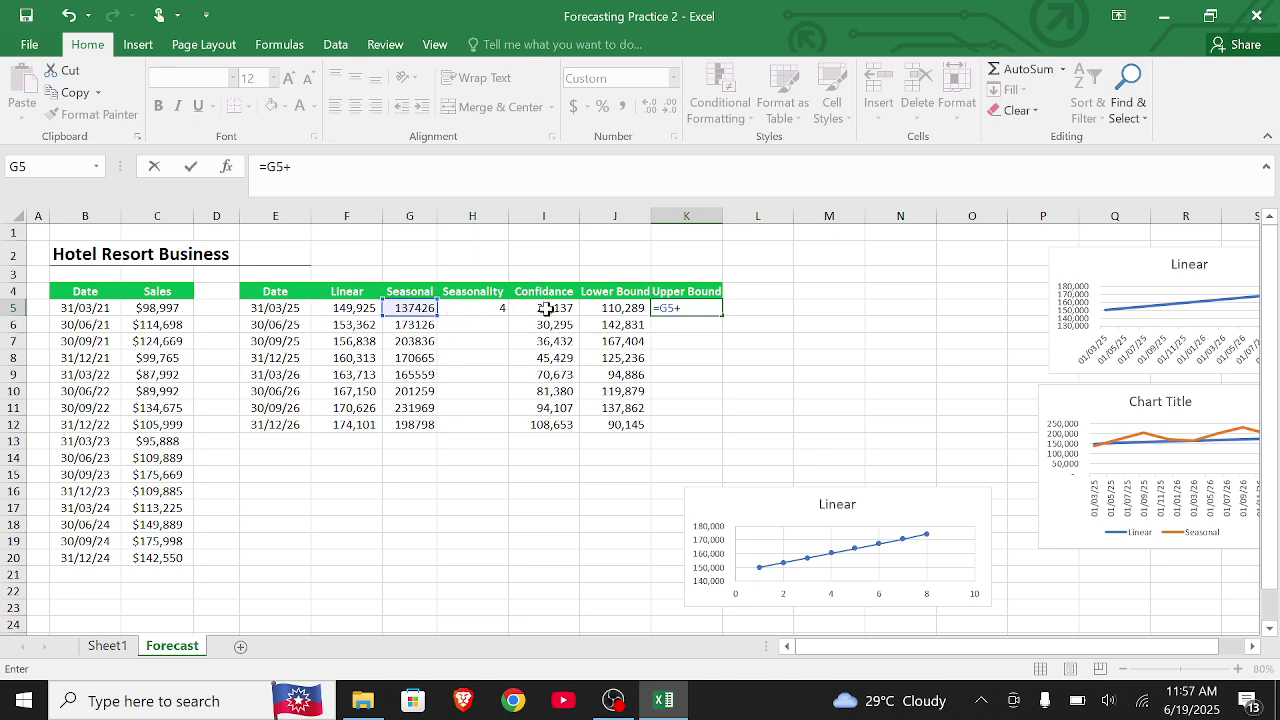
left_click(546, 308)
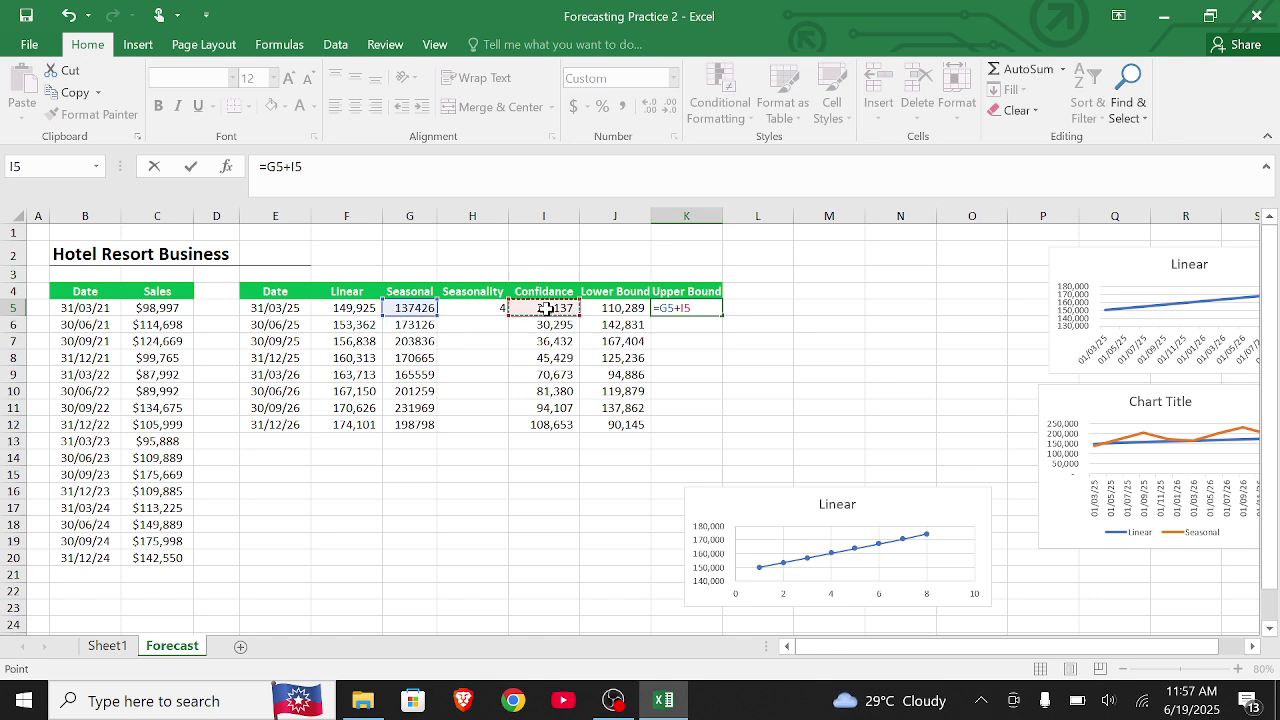
key("Return")
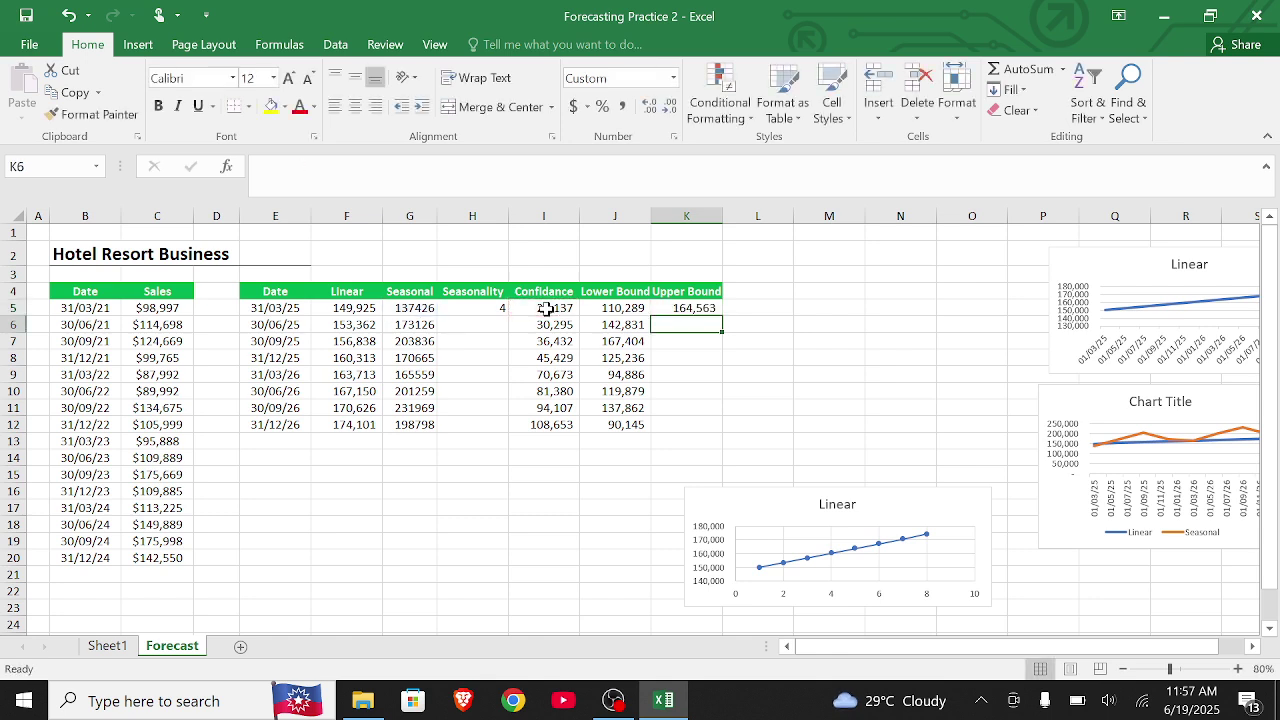
left_click(692, 310)
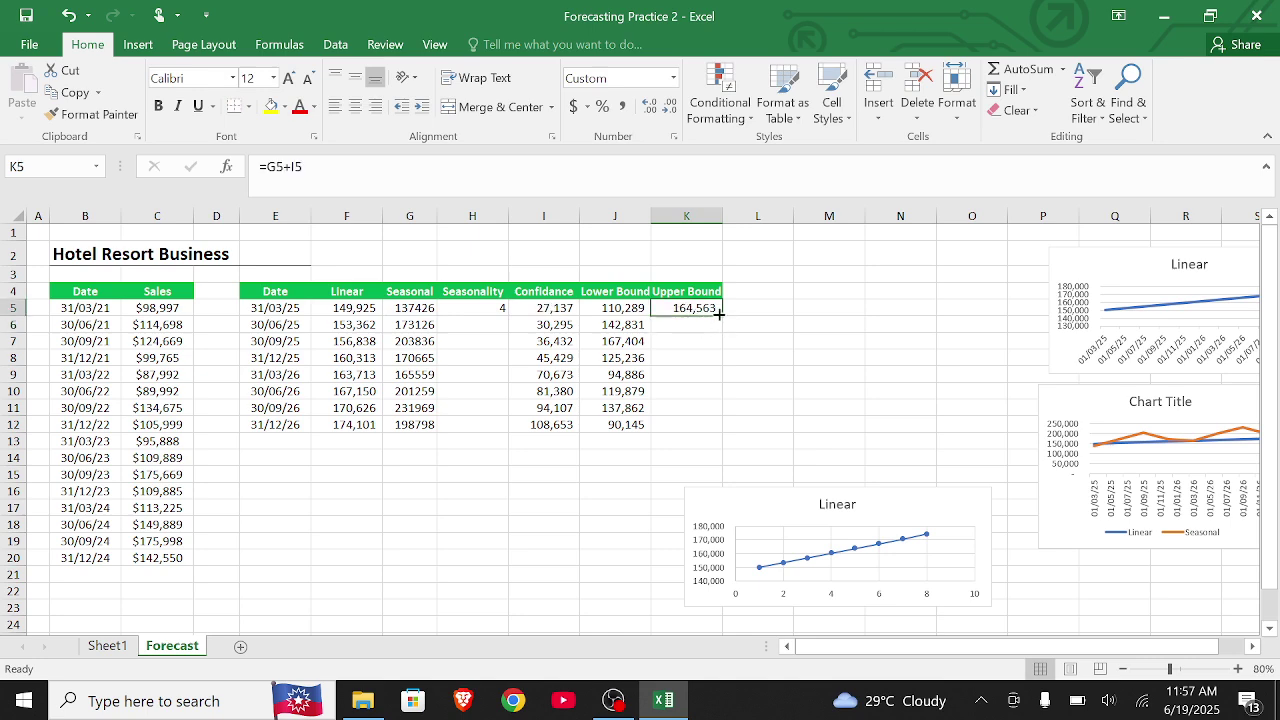
double_click(722, 316)
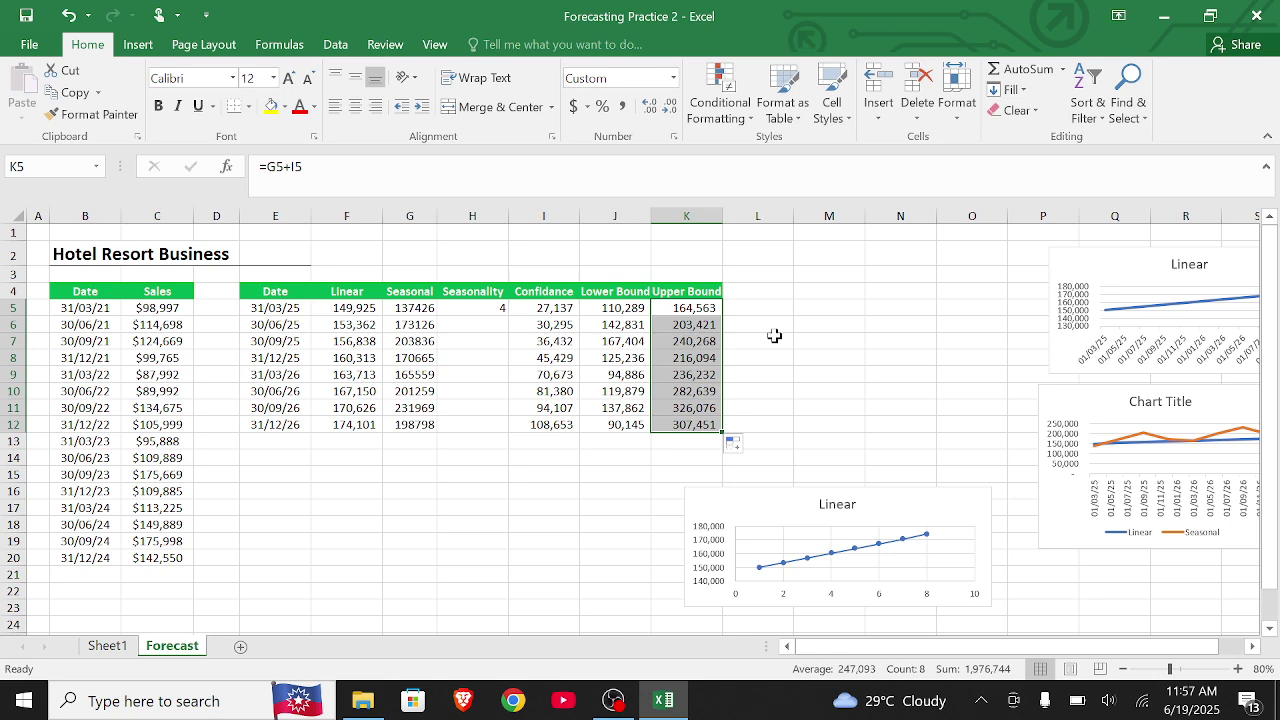
Insert the recommended line chart from the whole forecast table E4:K12, including its headers.
scroll(782, 340, "right", 6)
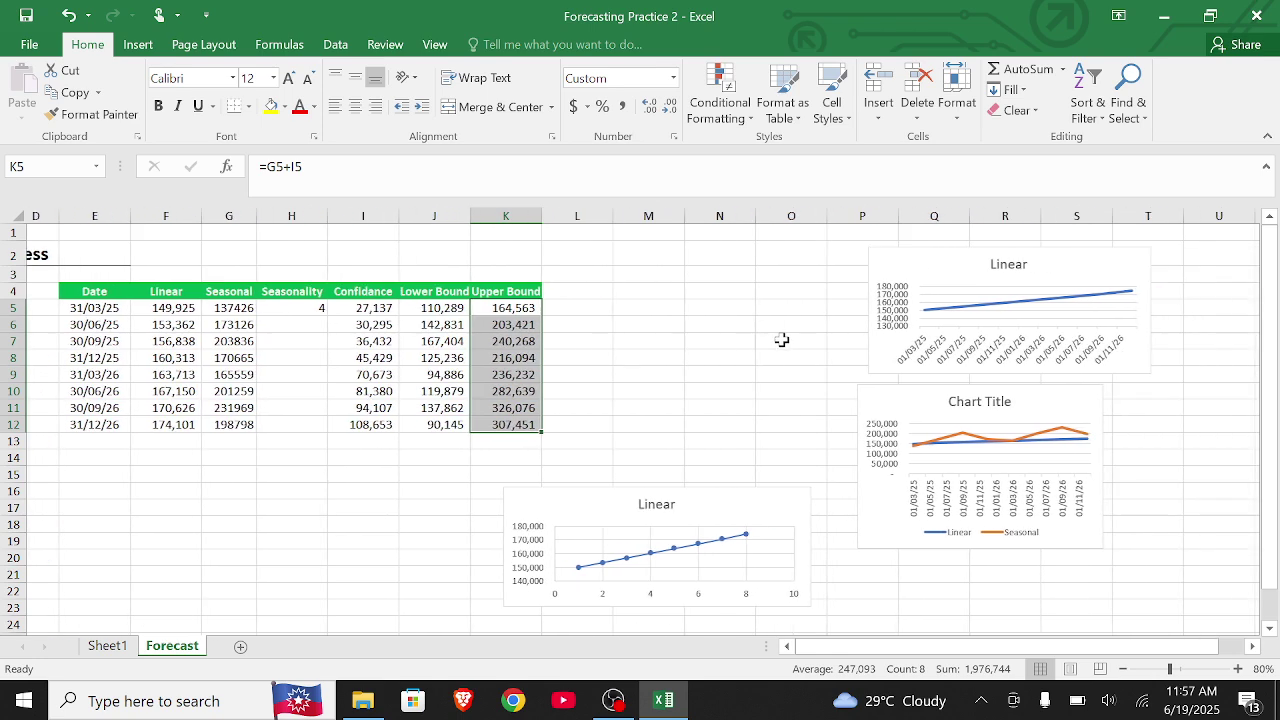
scroll(782, 340, "left", 4)
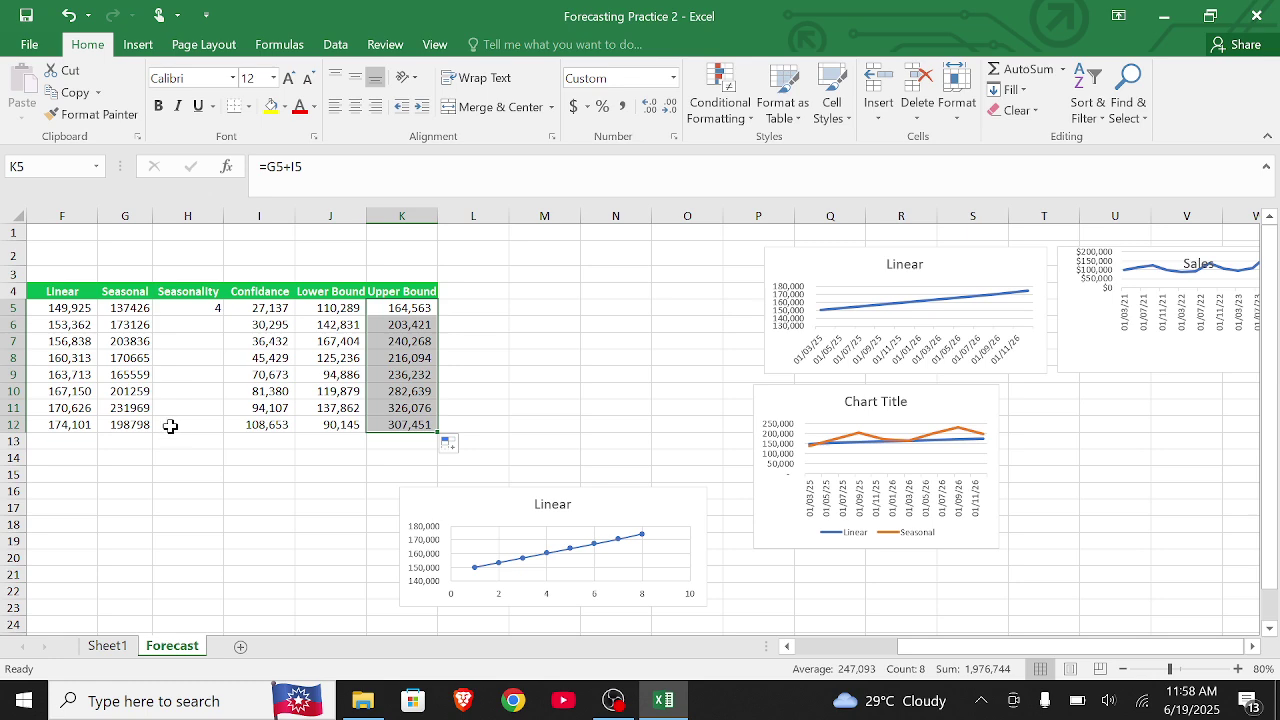
scroll(170, 426, "left", 2)
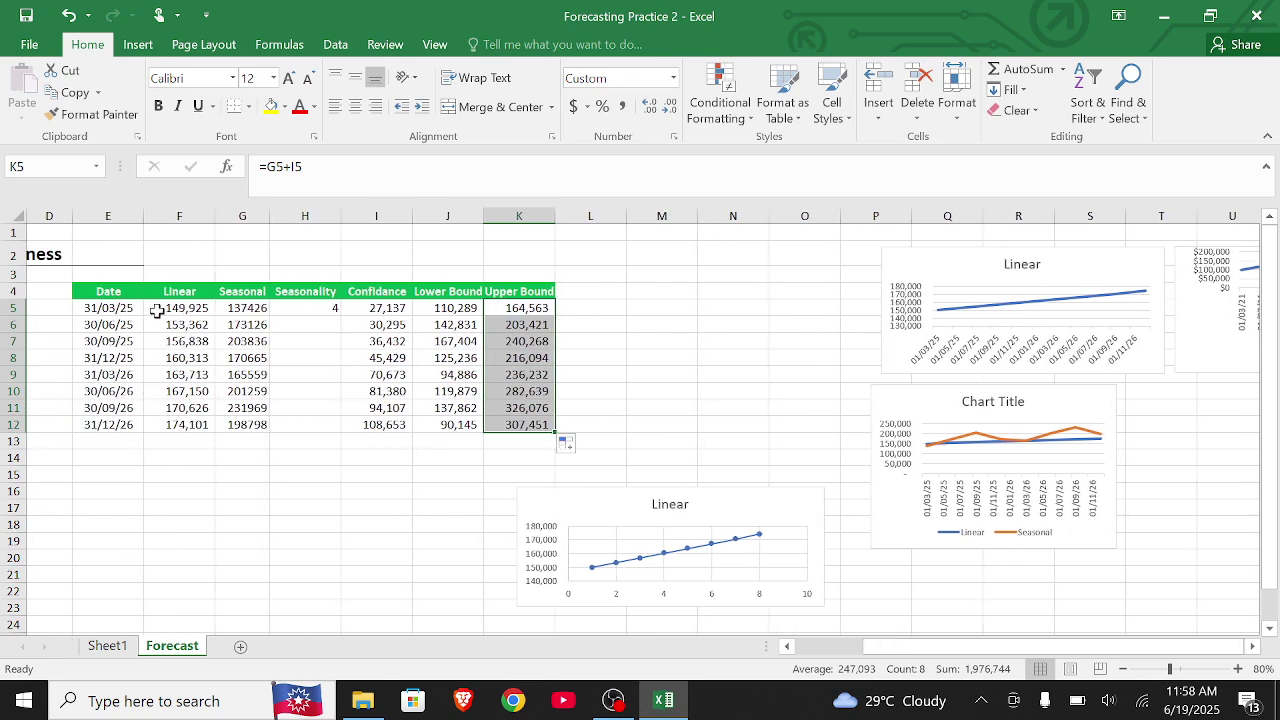
left_click_drag(76, 290, 528, 424)
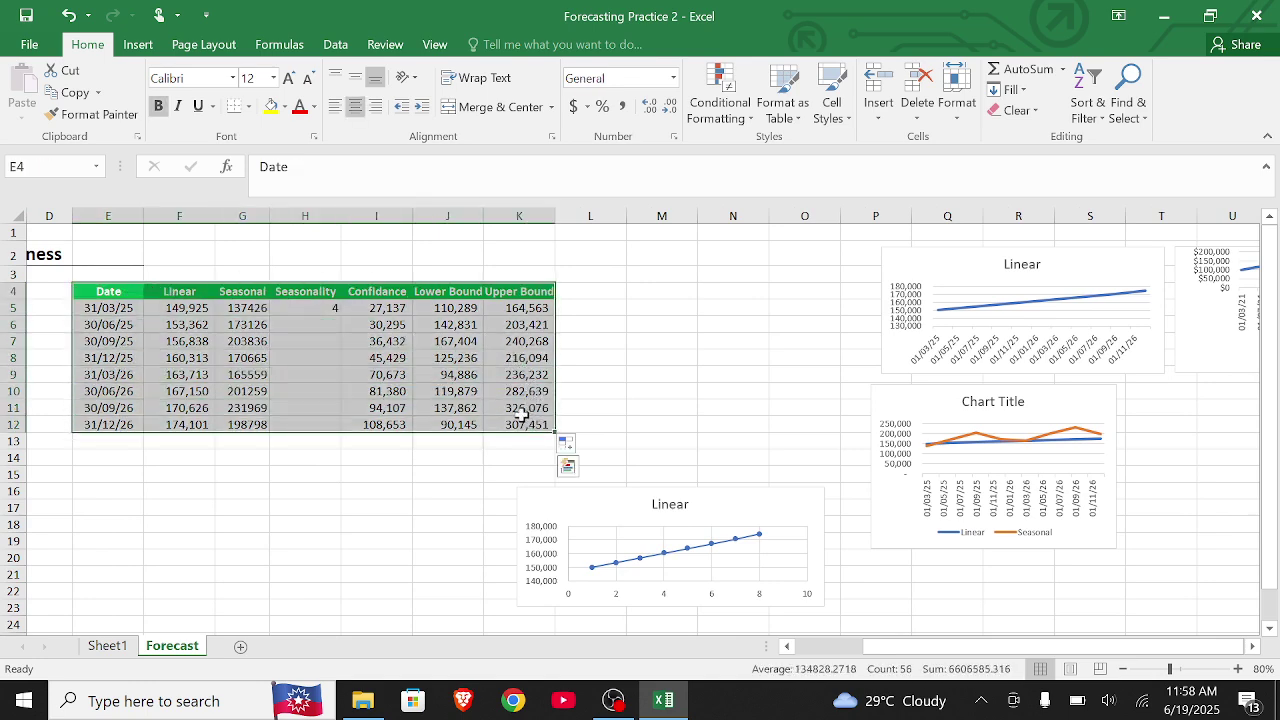
left_click(138, 44)
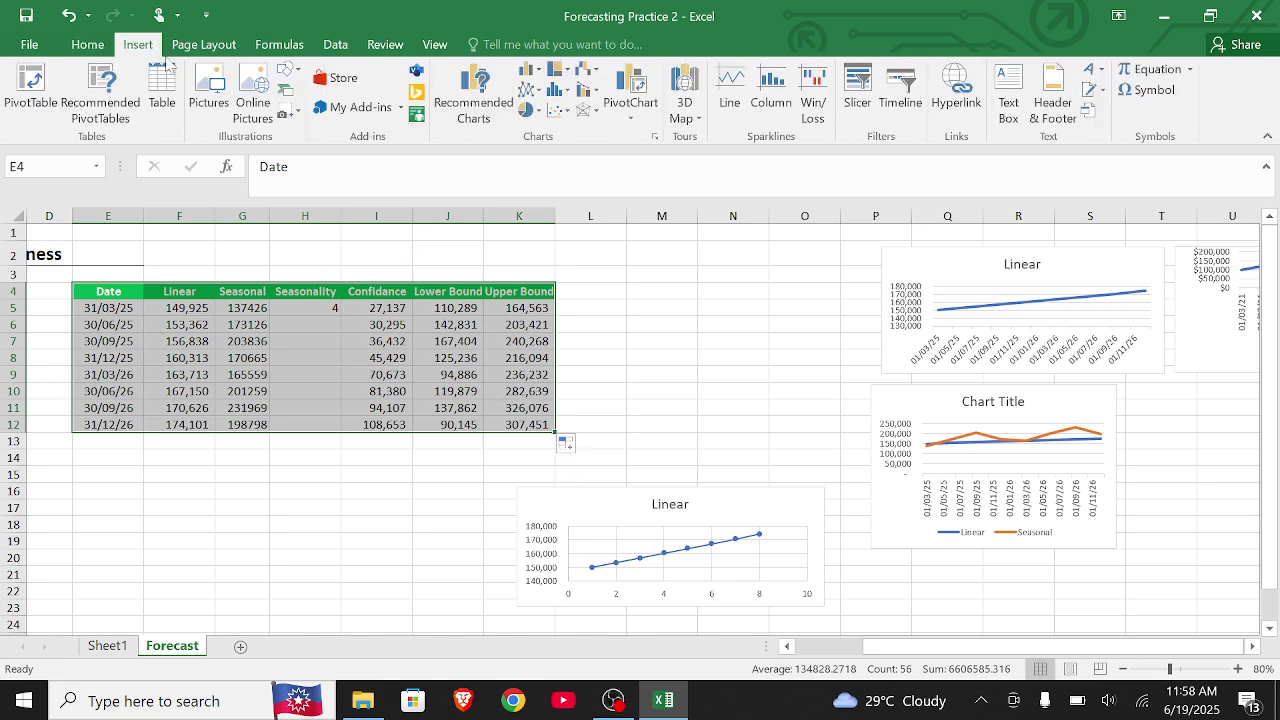
left_click(476, 100)
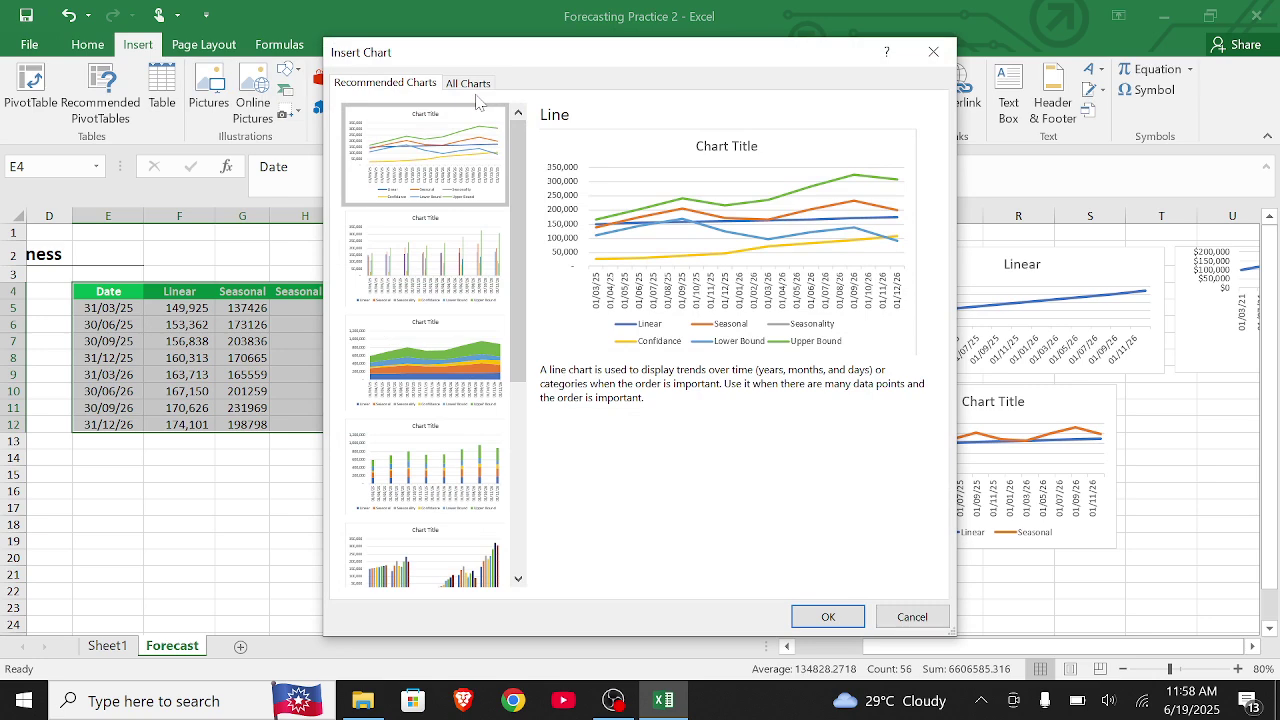
left_click(829, 617)
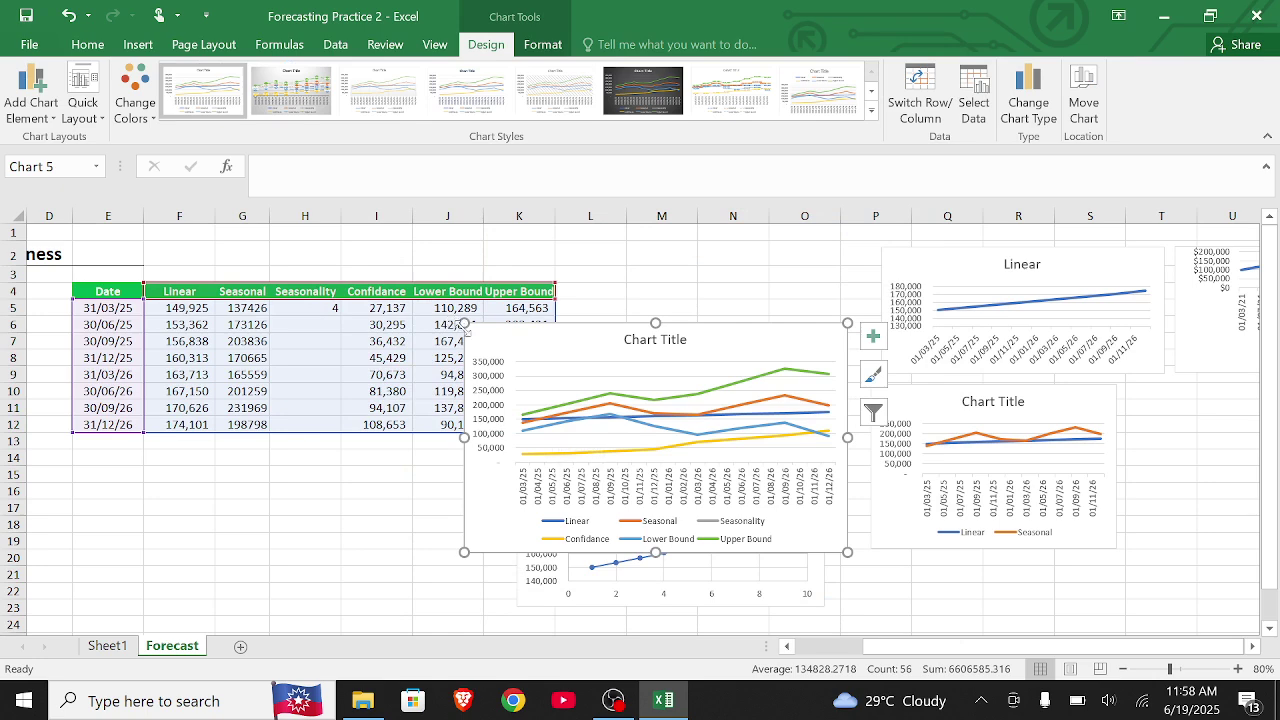
Shrink the new line chart to span about rows 5 to 14 in columns L to O, beside the forecast table.
left_click_drag(464, 323, 571, 366)
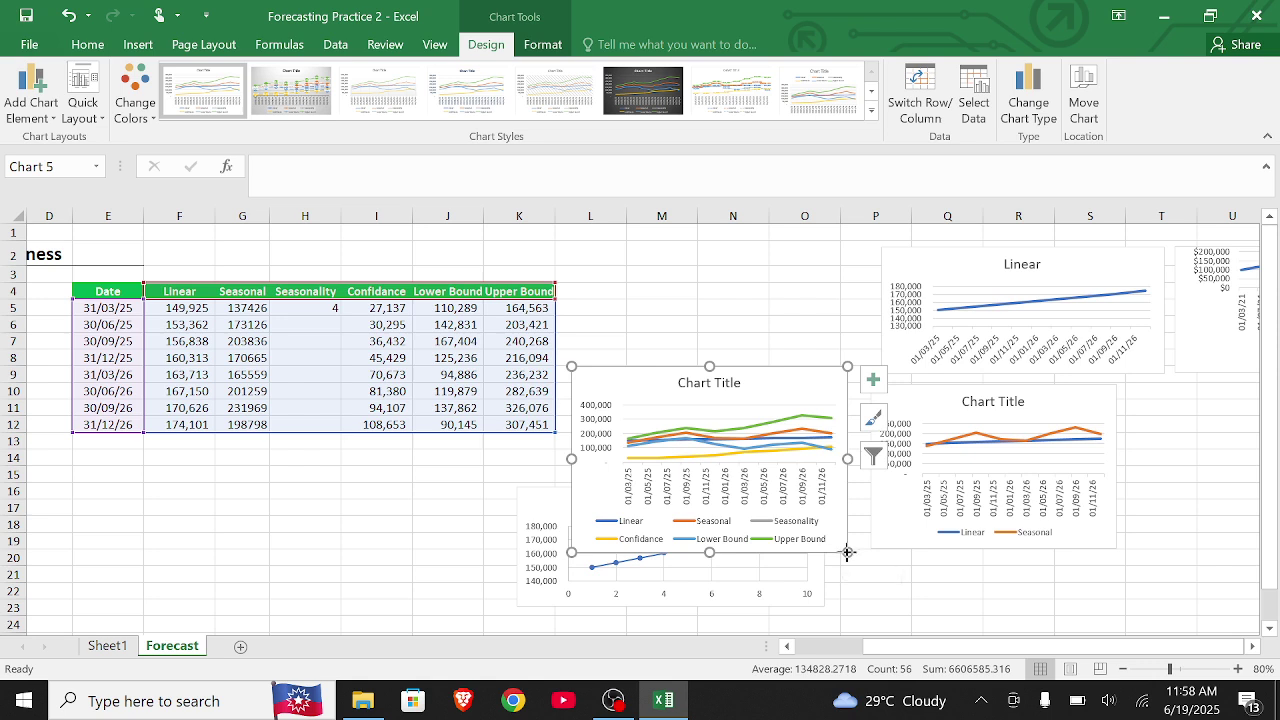
left_click_drag(847, 552, 767, 466)
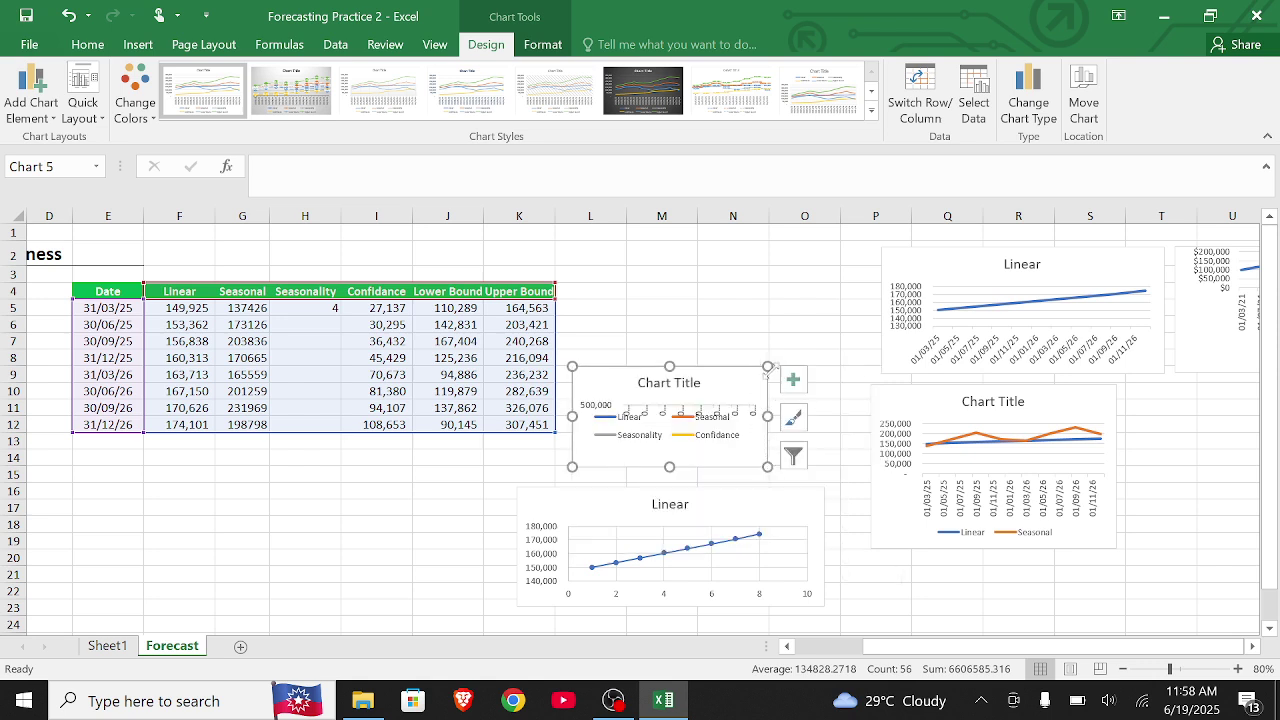
left_click_drag(768, 366, 846, 302)
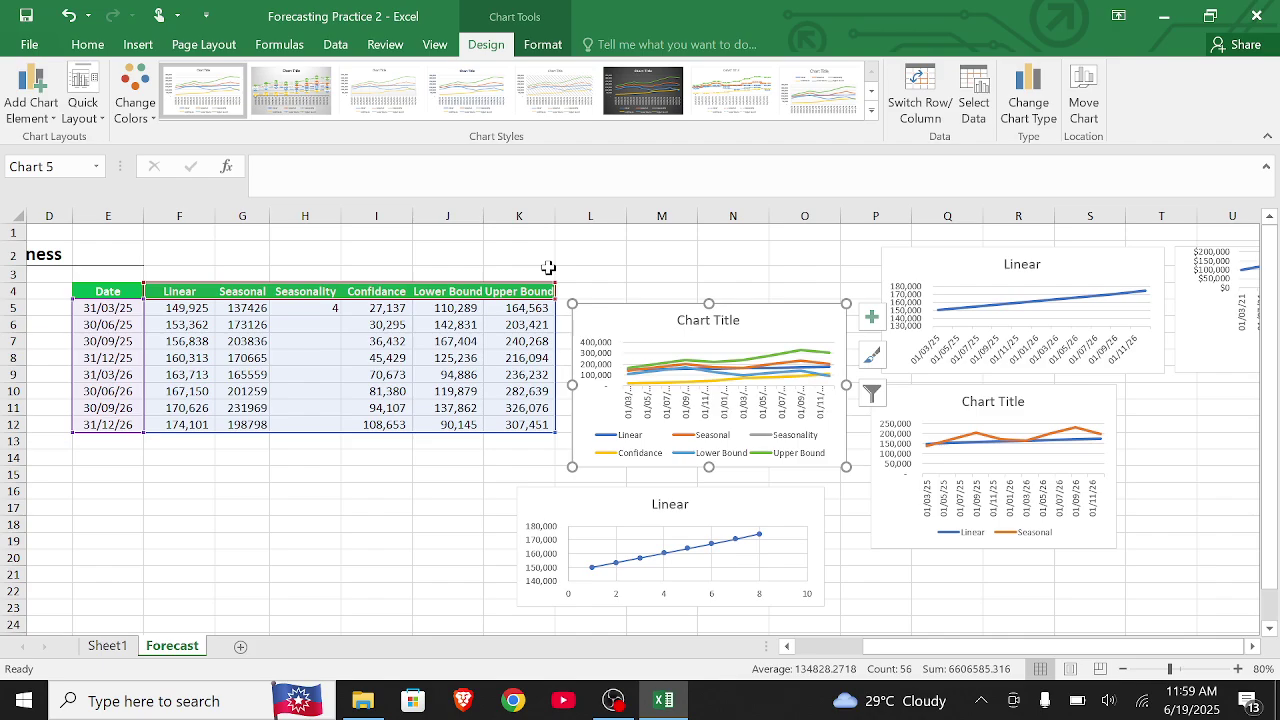
left_click(613, 700)
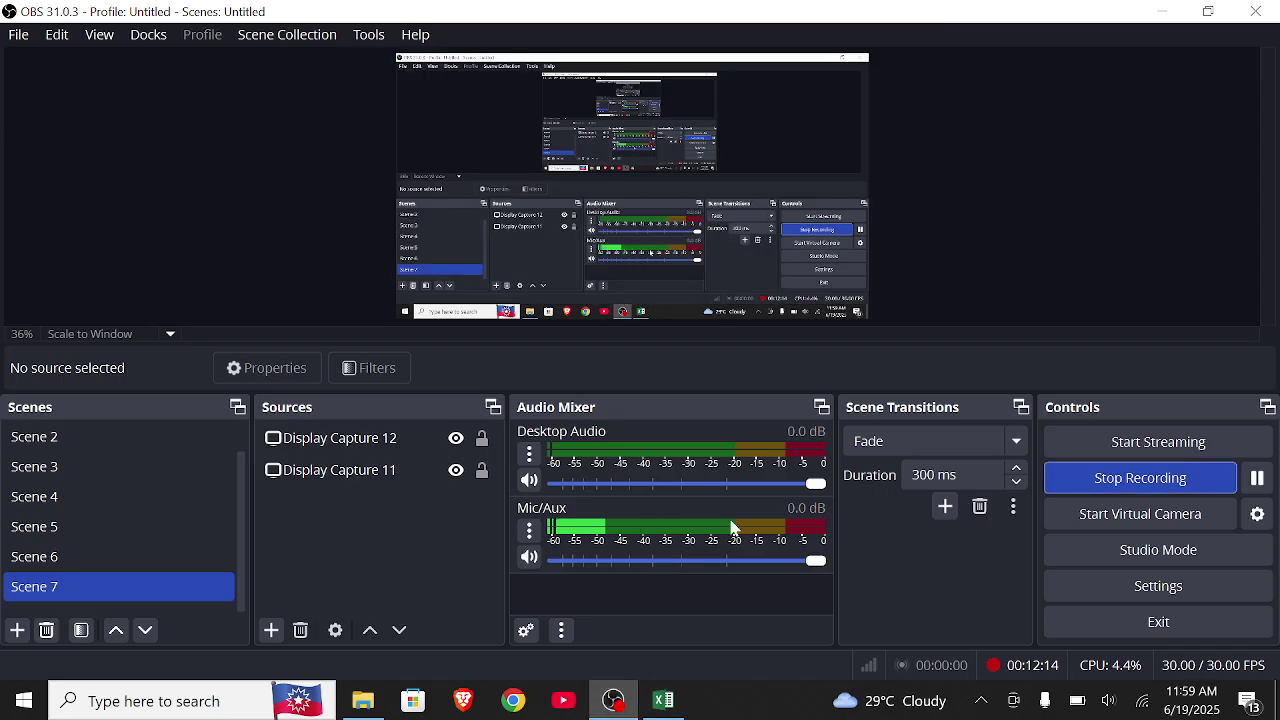